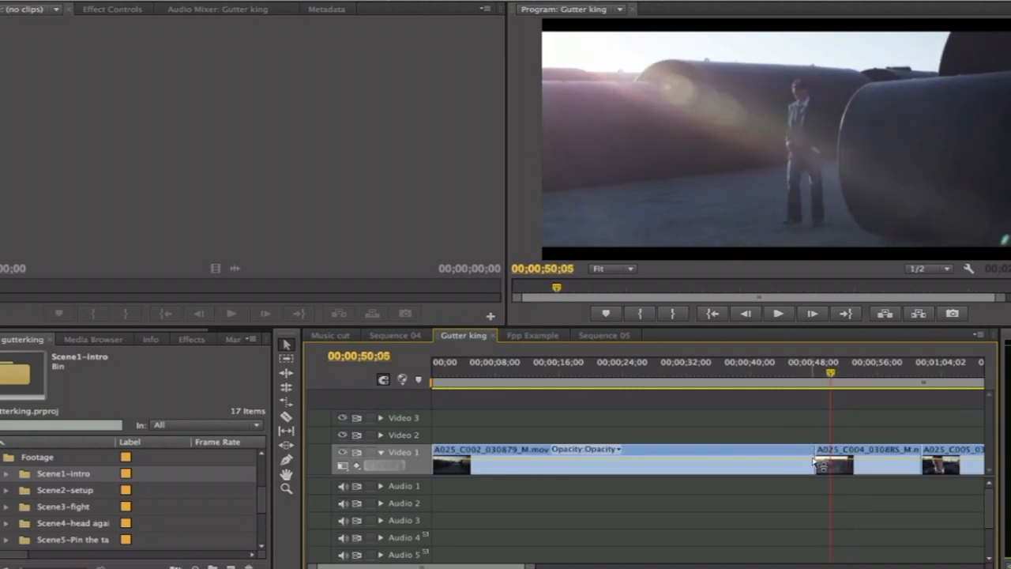
Try shortening the end of clip A025_C002_030879_M.mov by about four seconds and moving all following clips back to close the gap.
drag(808, 456, 780, 460)
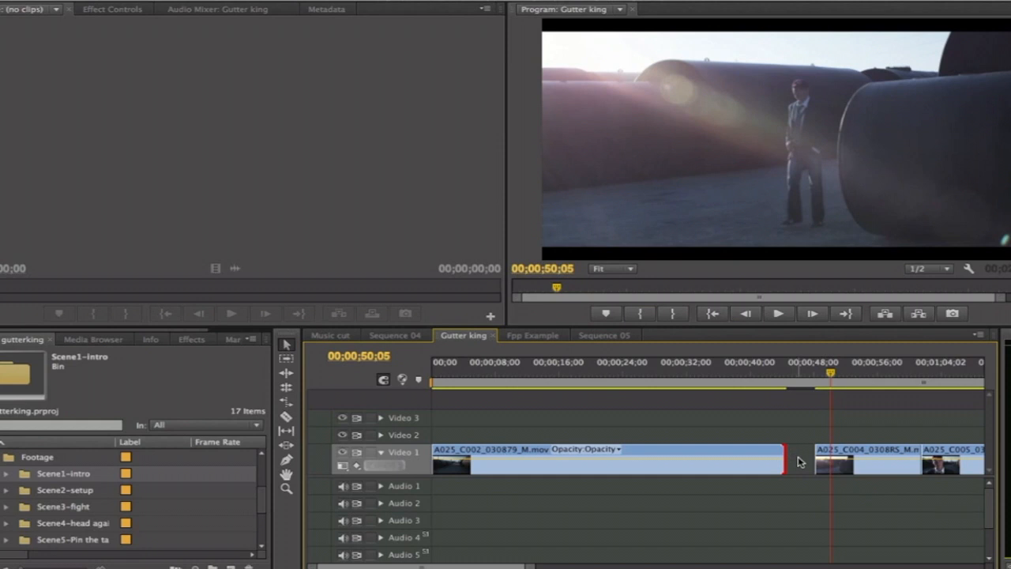
key(minus)
key(minus)
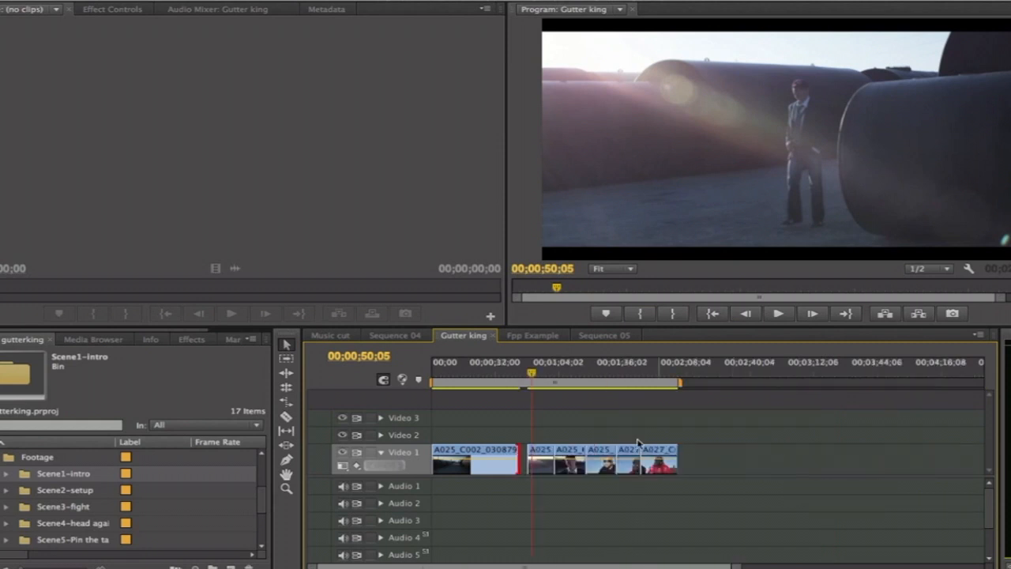
drag(542, 436, 693, 498)
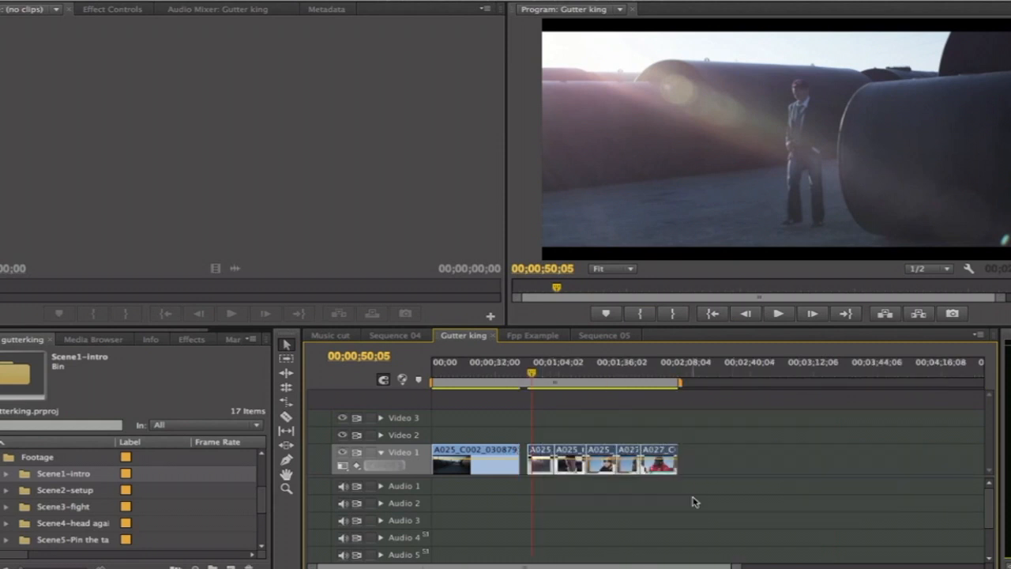
drag(540, 457, 534, 459)
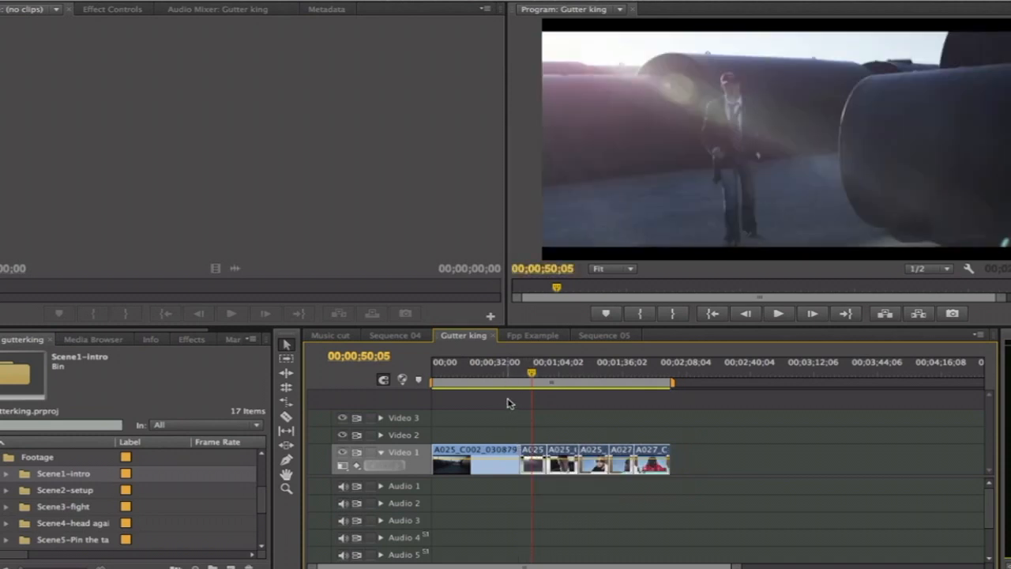
key(super+z)
key(super+z)
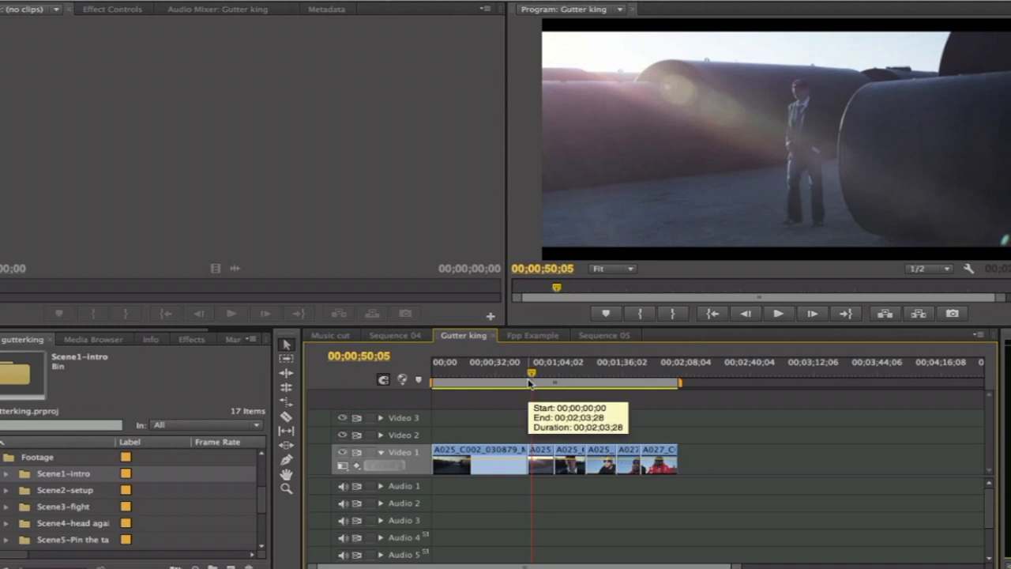
Ripple-trim the end of clip A025_C002_030879_M.mov back to 00;00;43;29 with the Ripple Edit tool.
key(=)
key(=)
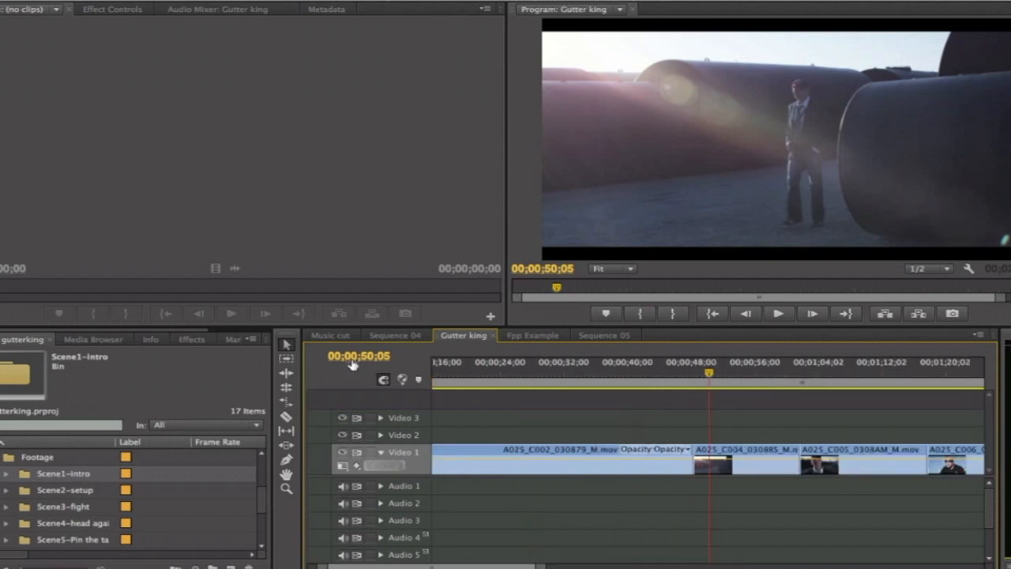
click(286, 374)
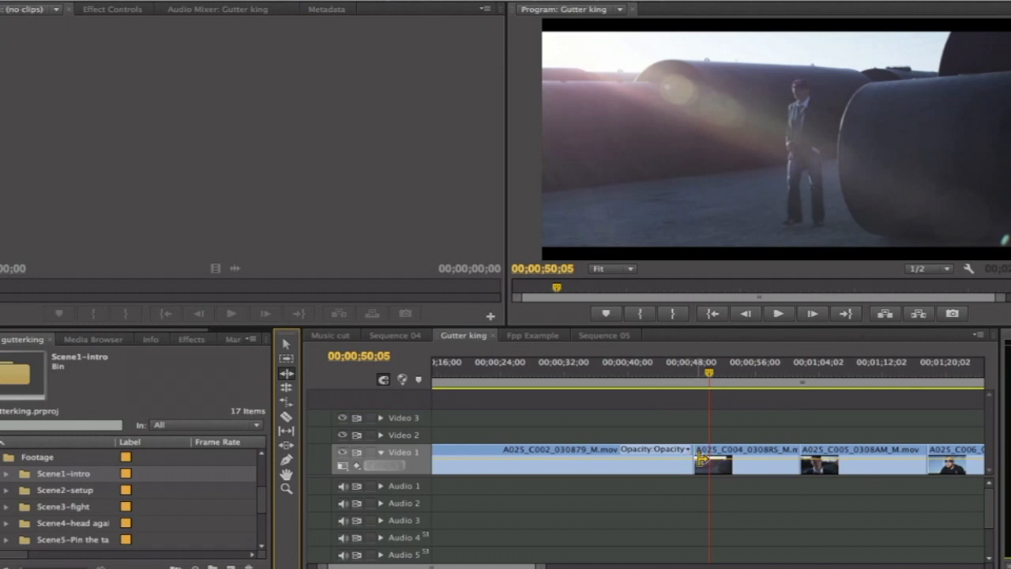
drag(689, 375, 659, 376)
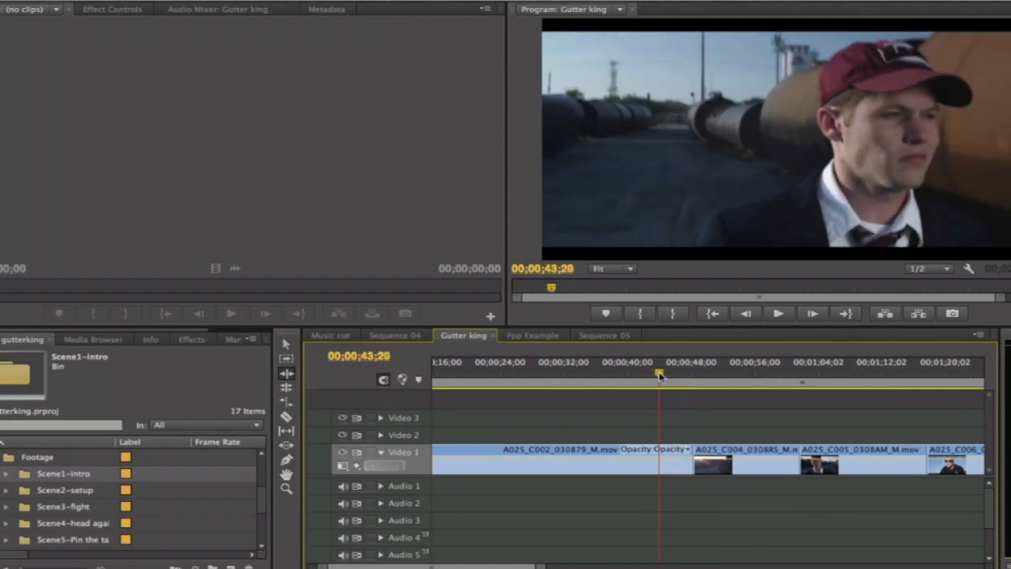
drag(683, 462, 654, 461)
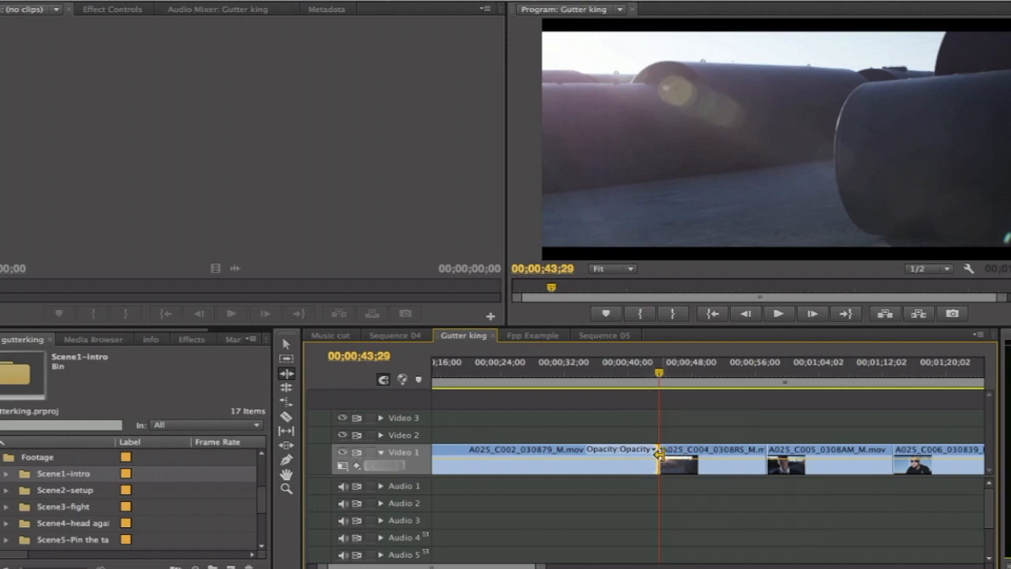
Ripple-trim about one second off the start of clip A025_C004_0308RS_M.mov and play the cut.
key(=)
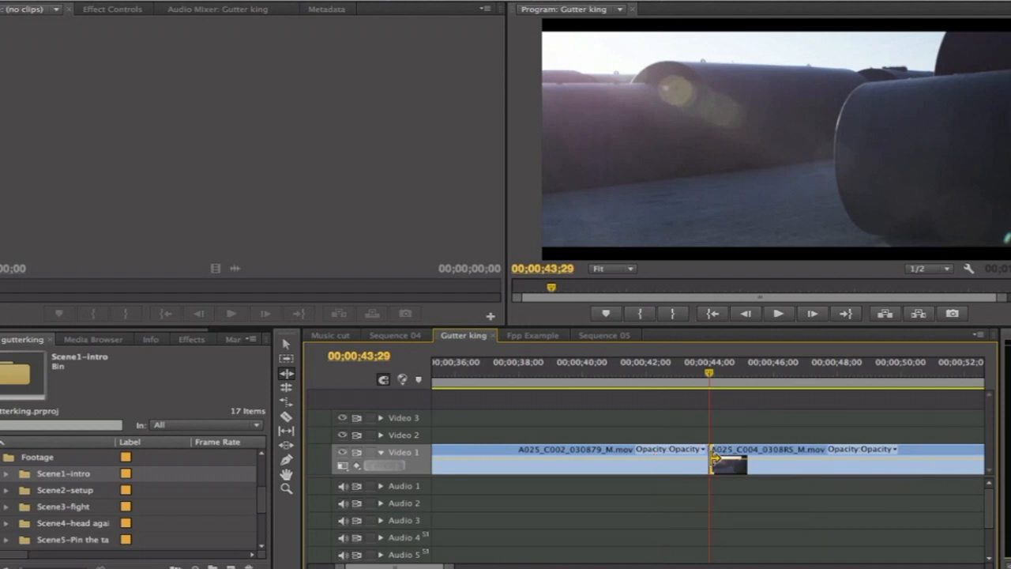
drag(713, 455, 745, 458)
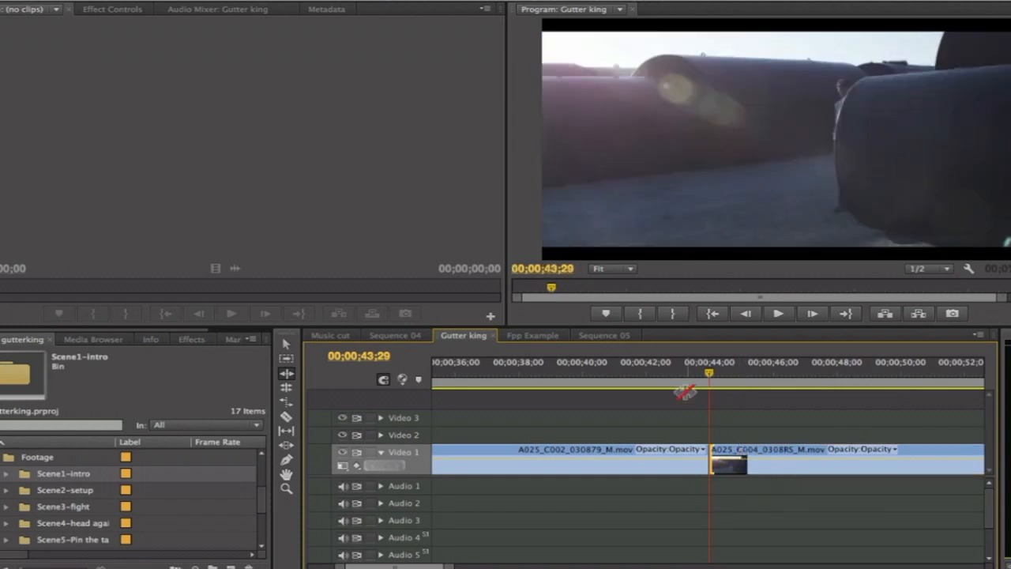
click(647, 373)
key(space)
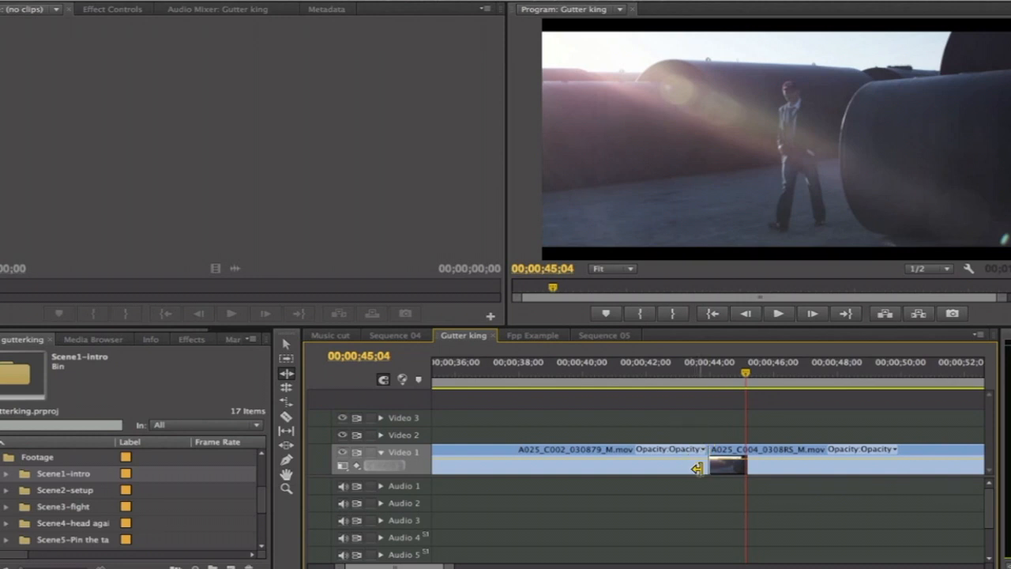
Ripple-trim about one more second off the end of clip A025_C002_030879_M.mov and play through the cut.
drag(700, 458, 668, 458)
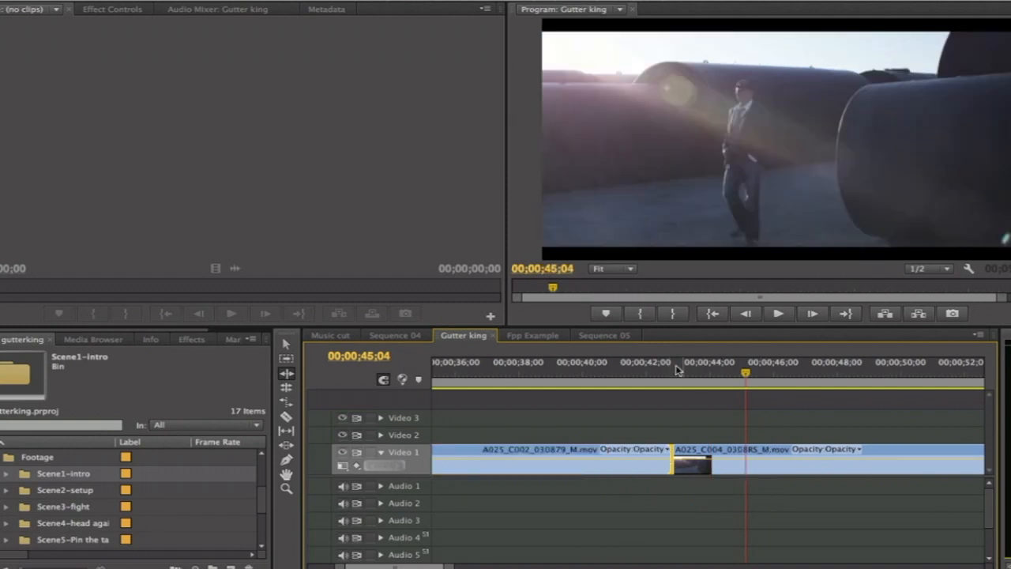
click(618, 370)
key(space)
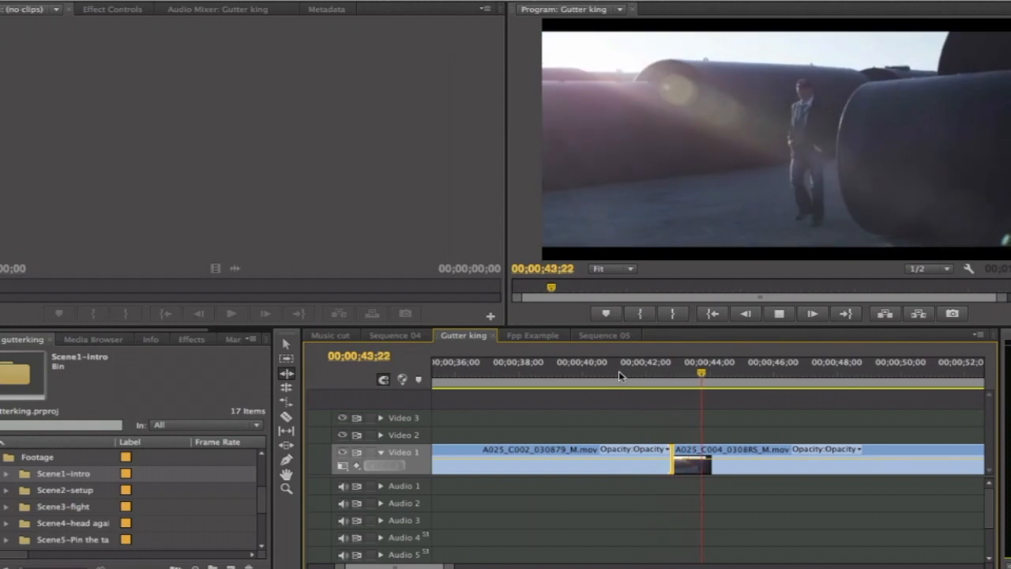
key(space)
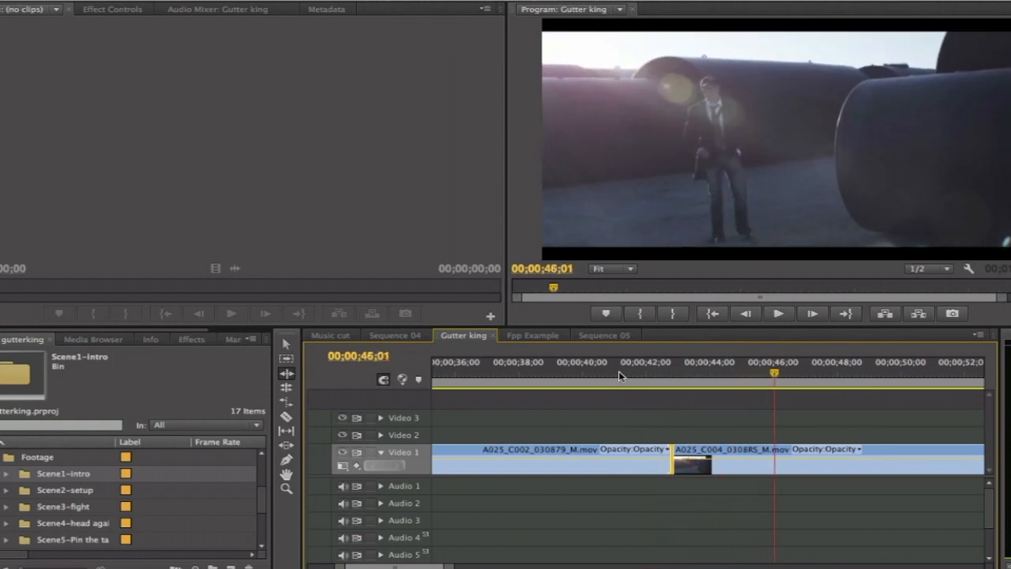
key(space)
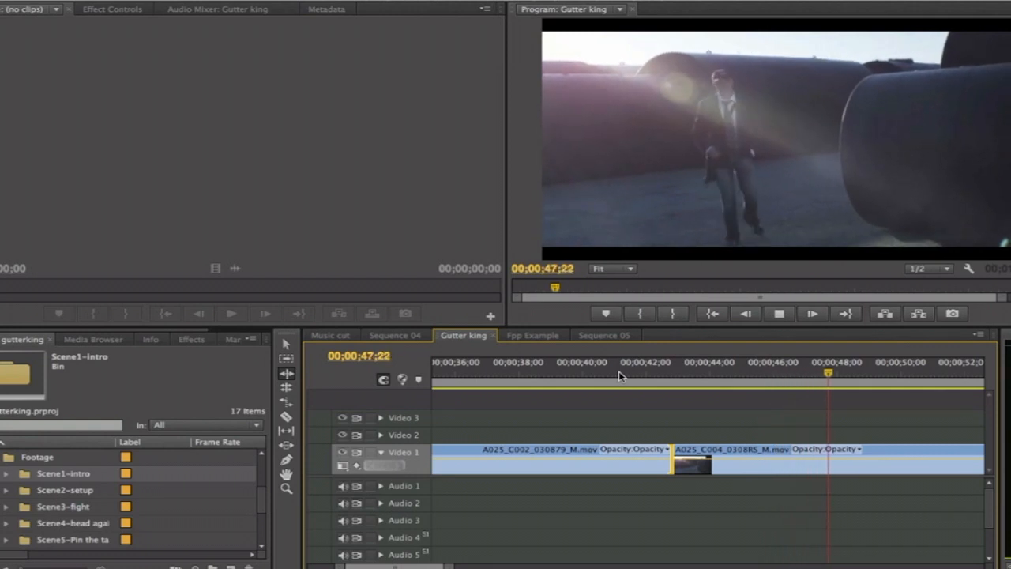
key(minus)
key(space)
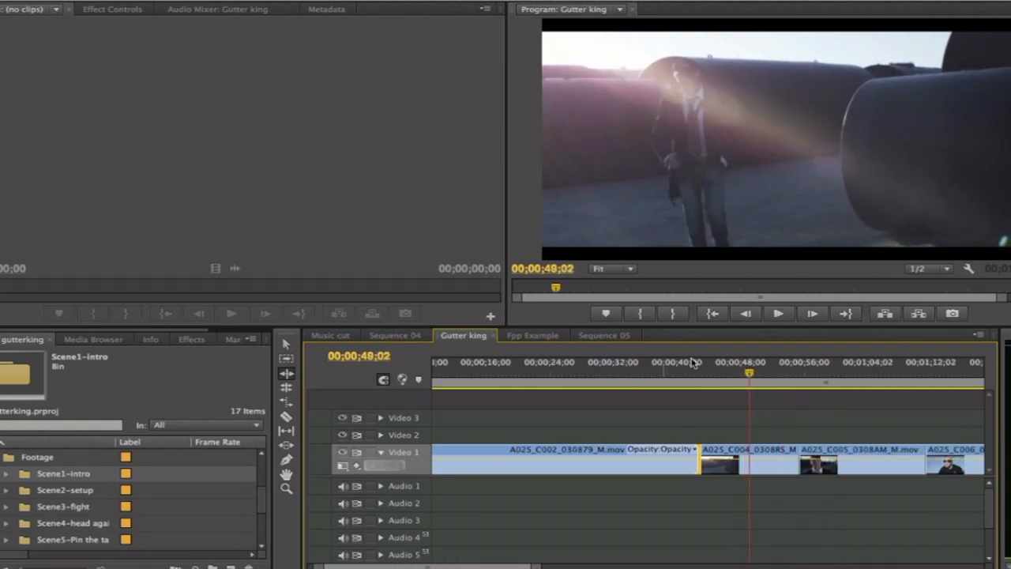
Split clip A025_C004_0308RS_M.mov at 00;00;45;03 and return to the Selection tool.
drag(803, 373, 717, 371)
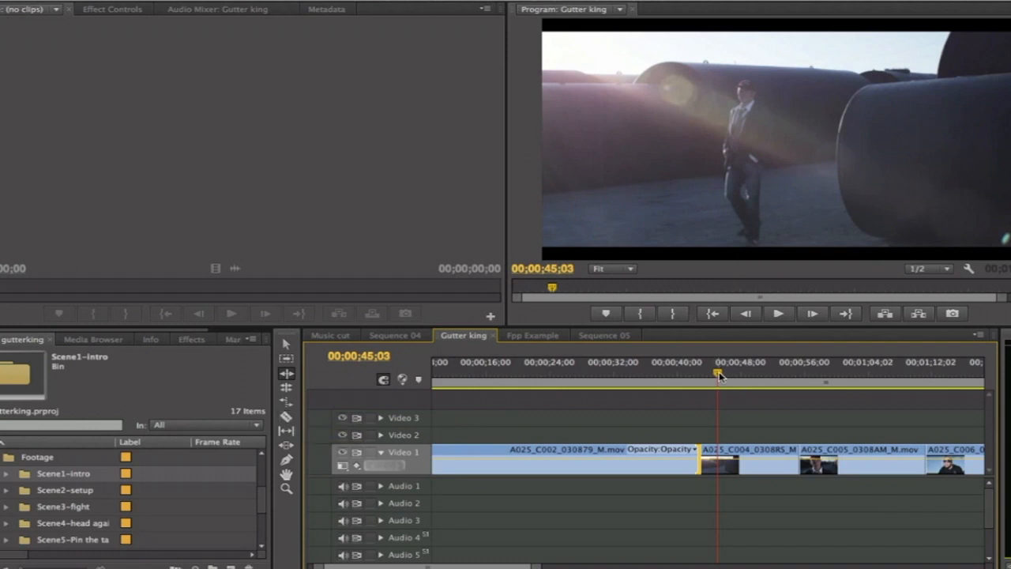
key(ctrl+k)
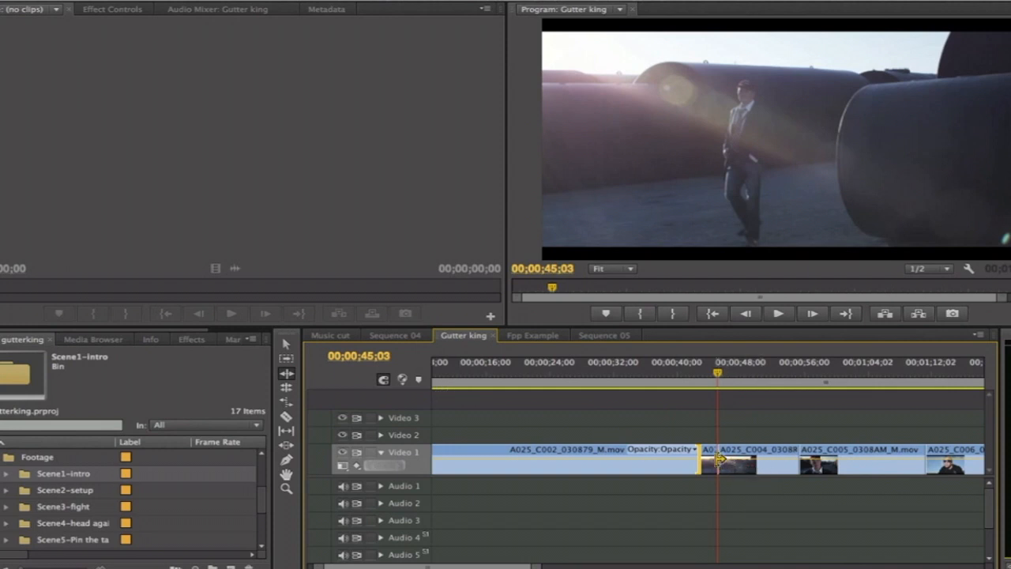
click(285, 343)
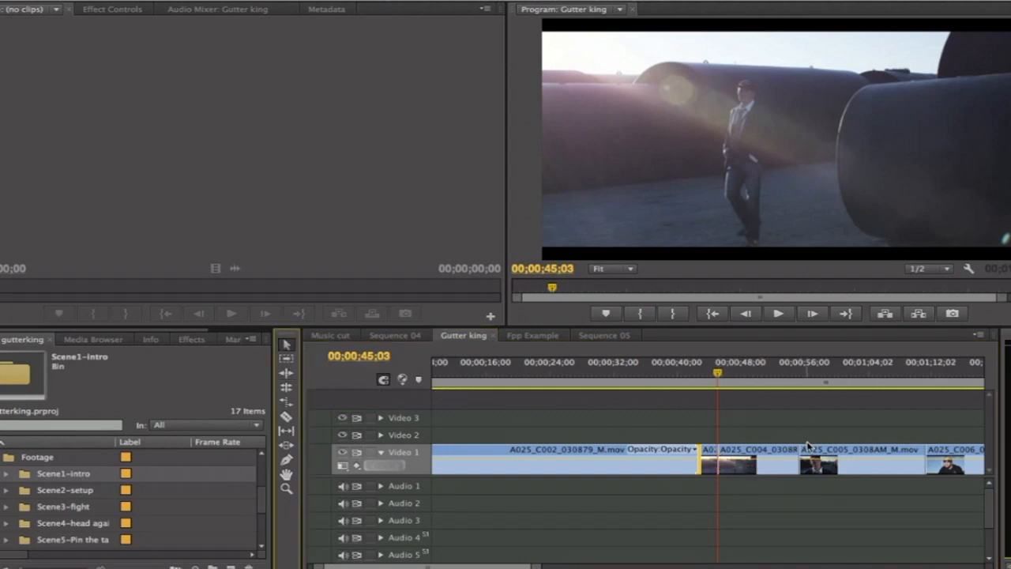
Try moving clip A025_C005_0308AM_M.mov onto the split at 00;00;45;03 as a plain overwrite.
drag(836, 458, 755, 459)
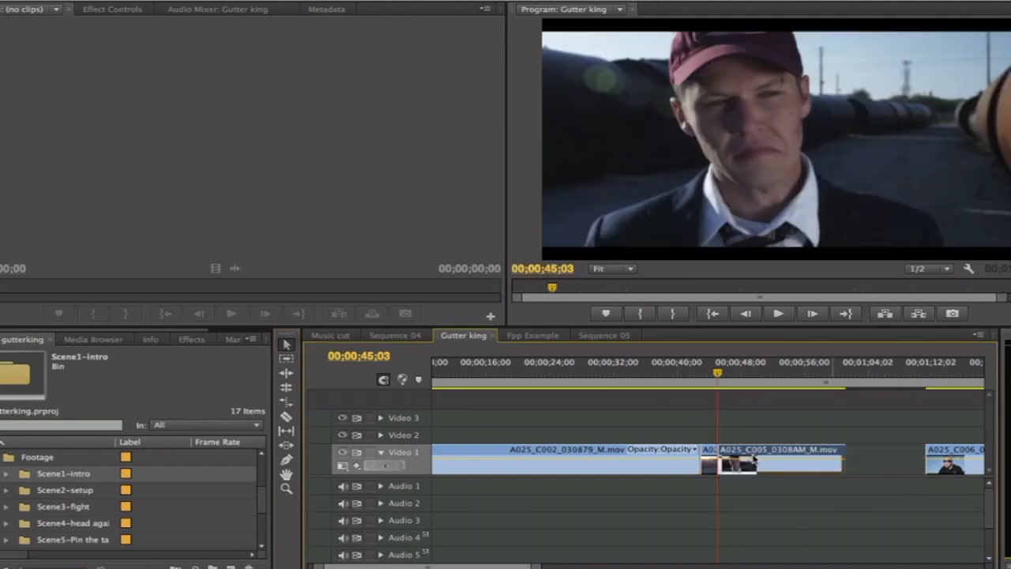
key(ctrl+z)
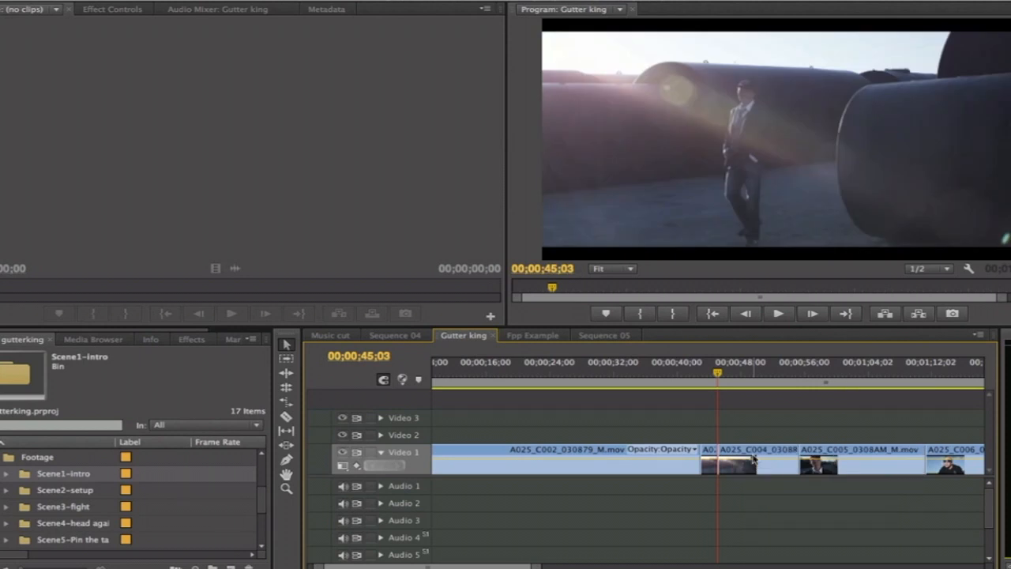
Rearrange clip A025_C005_0308AM_M.mov so it sits at 00;00;45;03 between the two parts of A025_C004, without overwriting or leaving a gap.
click(863, 469)
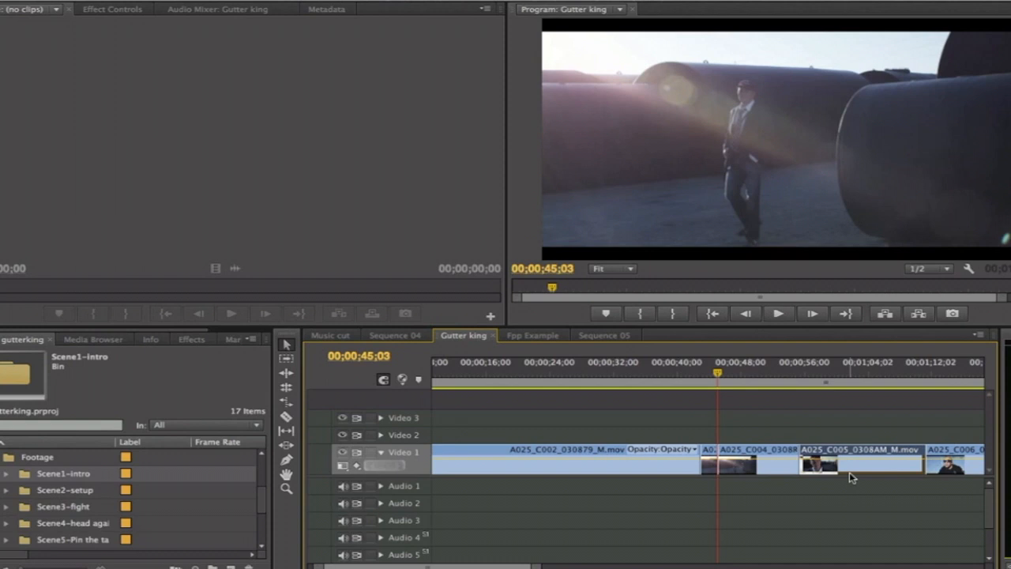
mouse_move(848, 472)
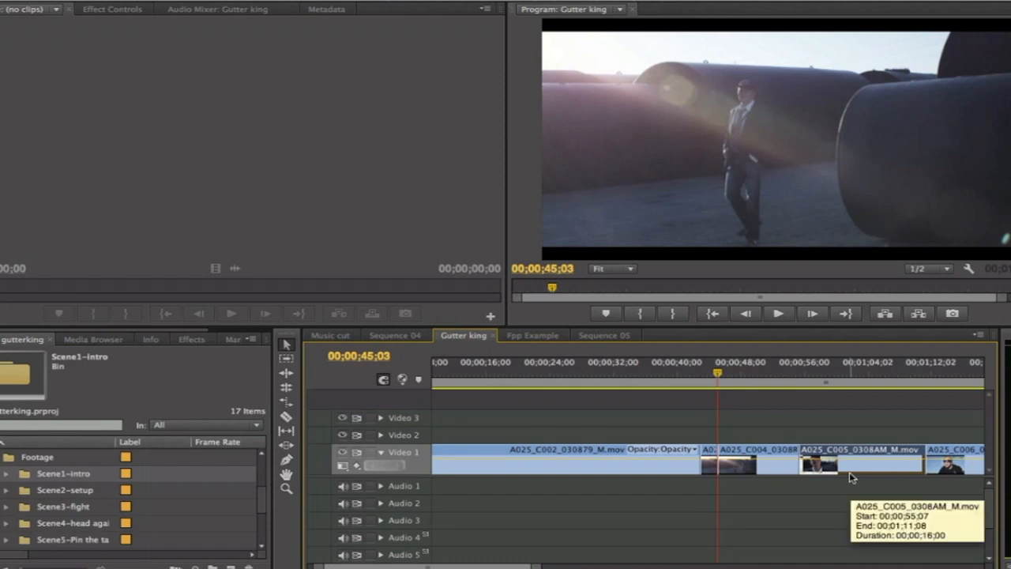
drag(851, 472, 821, 474)
drag(816, 474, 777, 476)
Find the close-up in clip A025_C005_0308AM_M.mov and split the clip at 00;00;50;19.
mouse_move(710, 375)
mouse_down()
mouse_move(699, 376)
mouse_move(879, 384)
mouse_move(725, 384)
mouse_up()
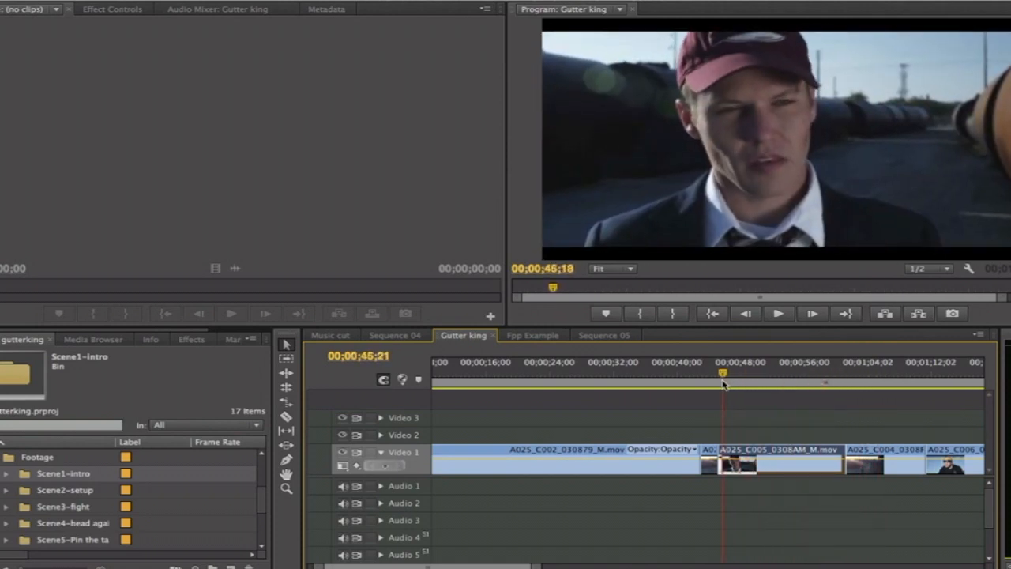
scroll(784, 430, right, 5)
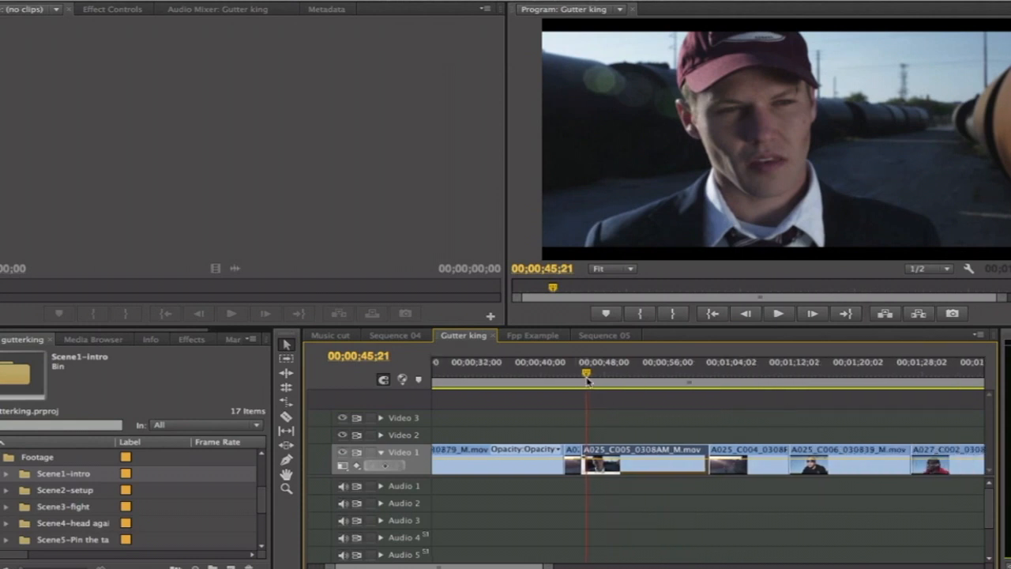
drag(588, 378, 626, 373)
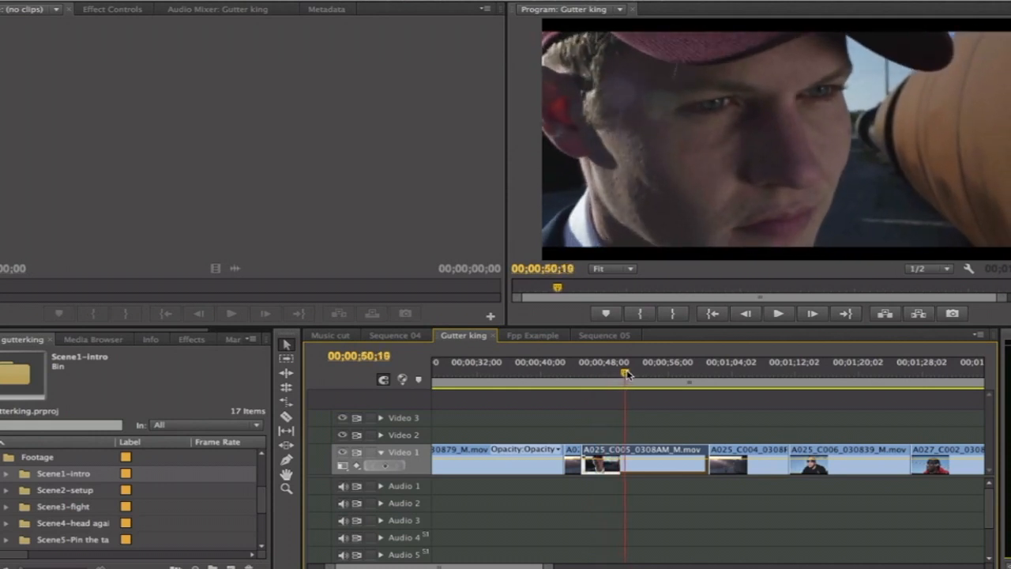
scroll(707, 422, down, 2)
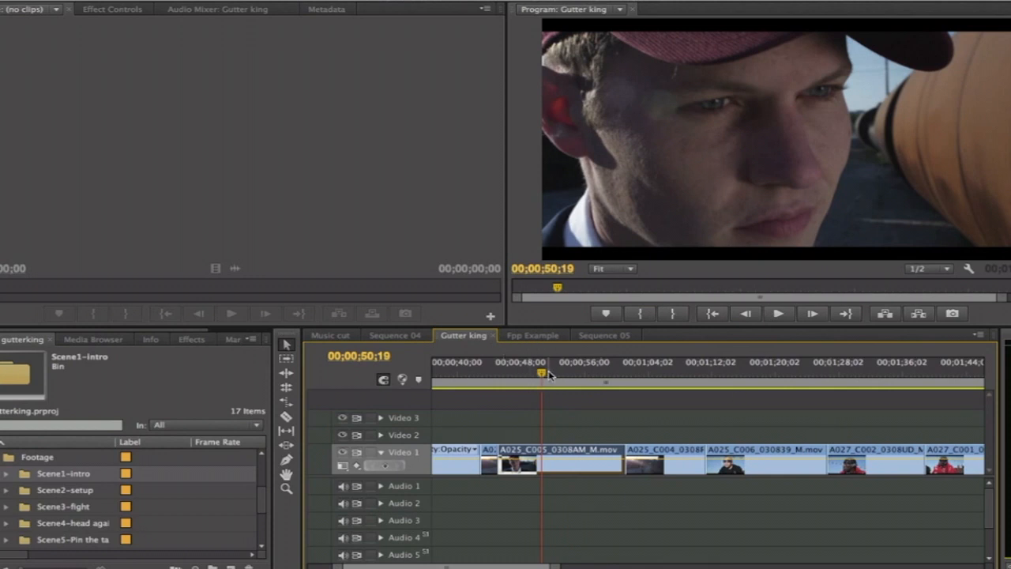
key(ctrl+k)
Rearrange clip A025_C006_030839_M.mov between the two parts of A025_C005 and scrub through the new clip order.
drag(716, 369, 747, 403)
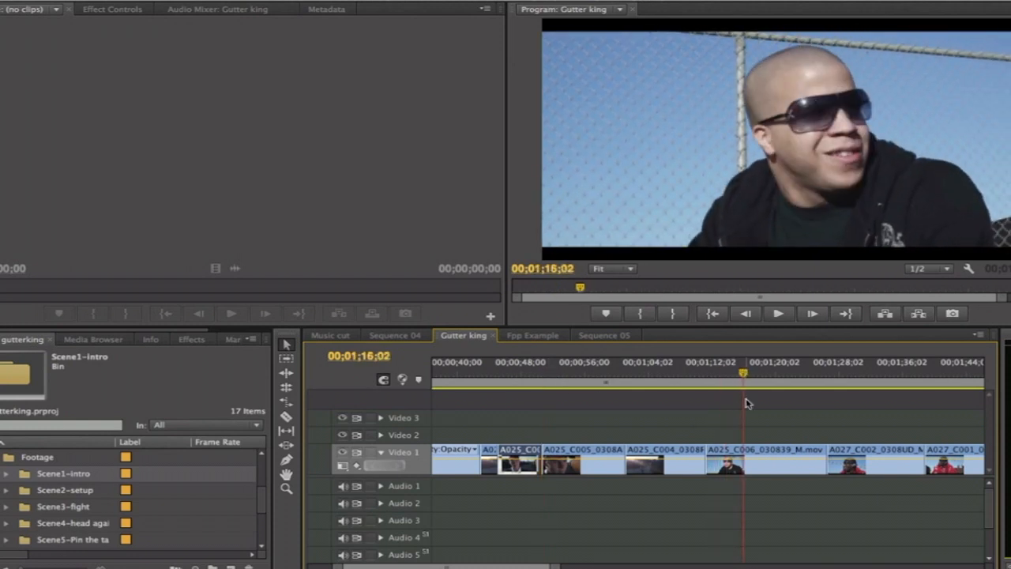
click(747, 470)
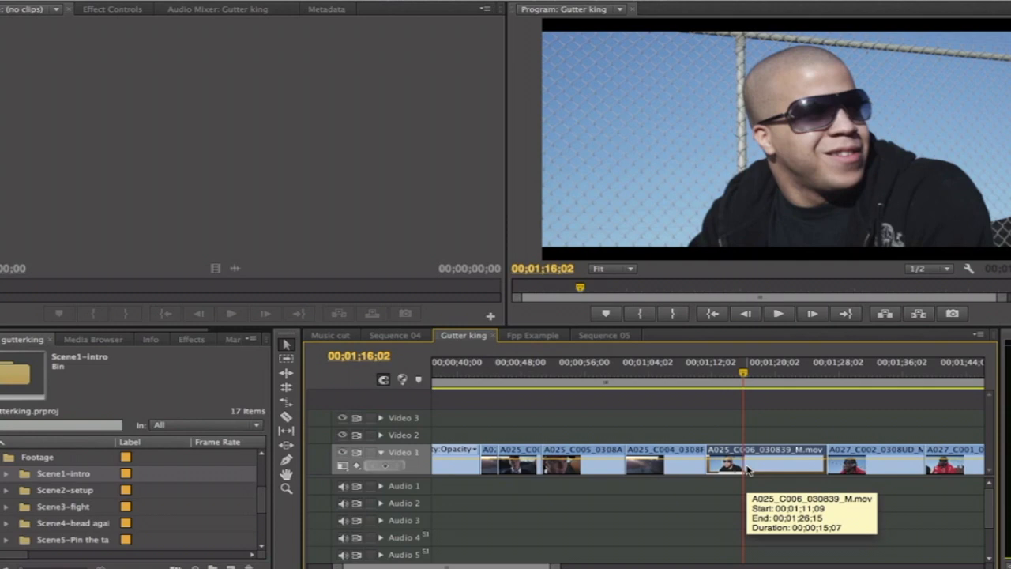
drag(747, 470, 597, 466)
drag(521, 377, 694, 376)
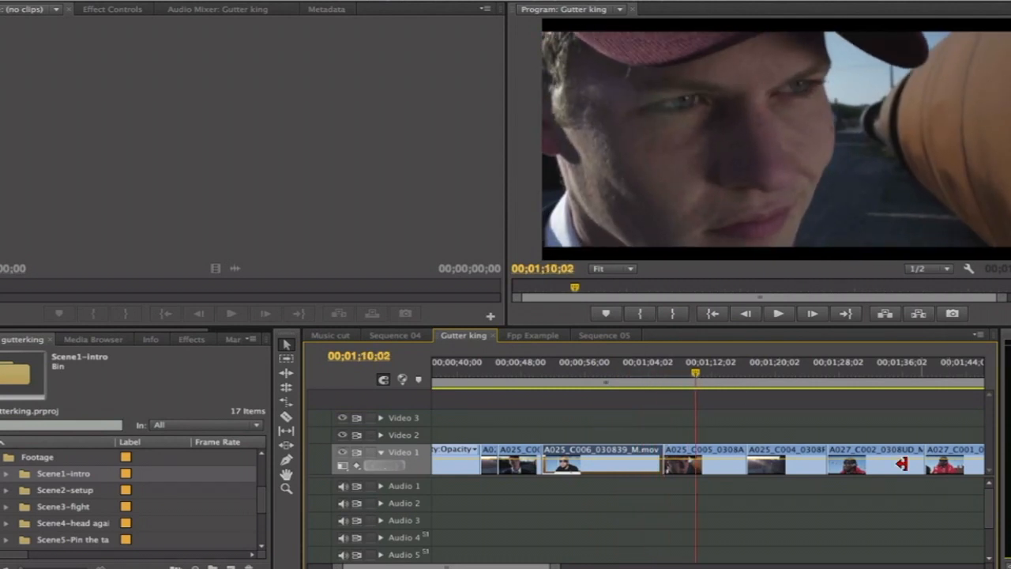
click(946, 471)
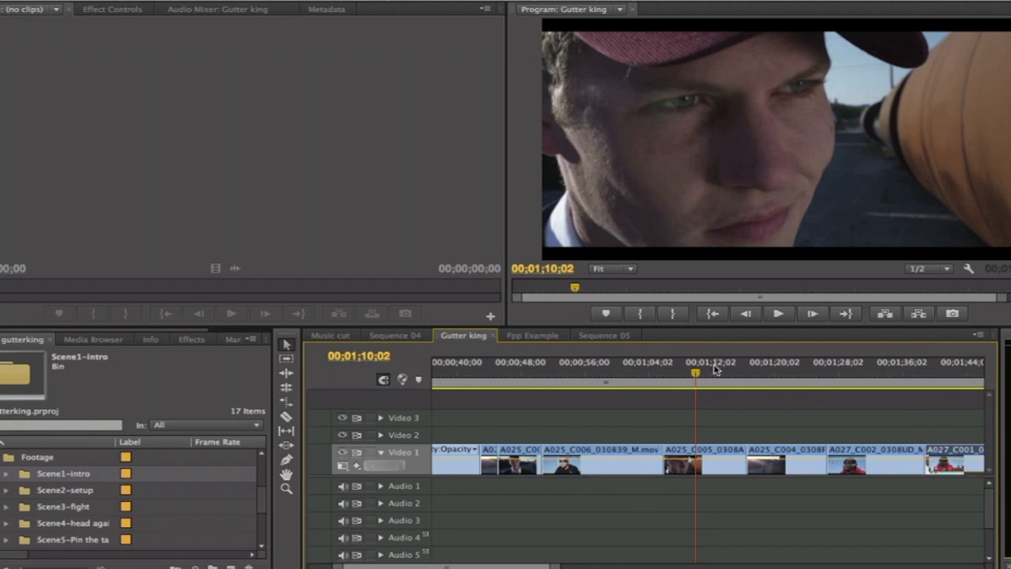
Ripple-trim the start of the short first A025_C005_0308AM_M.mov clip by about 3 seconds and play across the edit.
scroll(542, 409, up, 5)
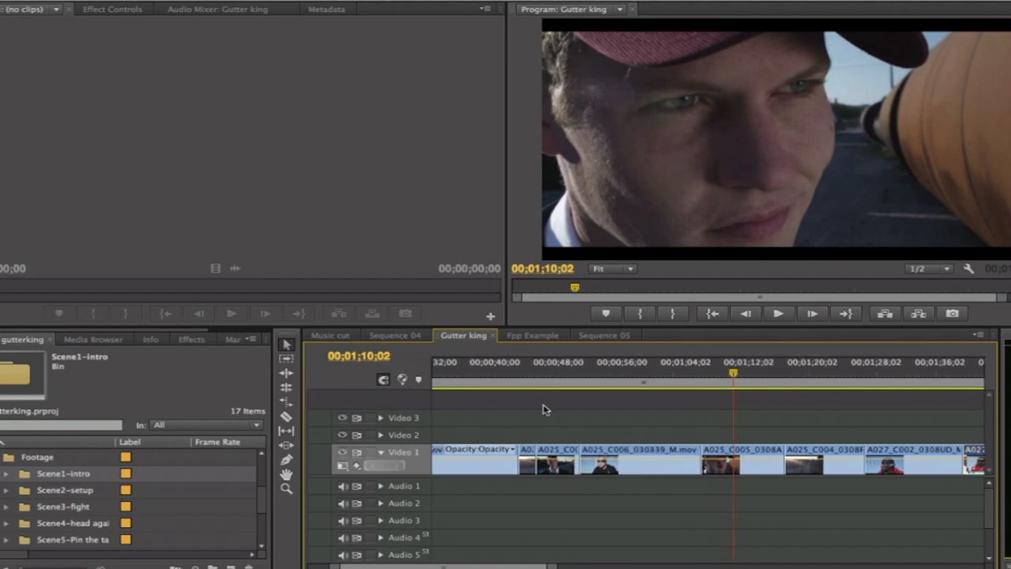
drag(537, 373, 591, 374)
key(equal)
key(equal)
key(equal)
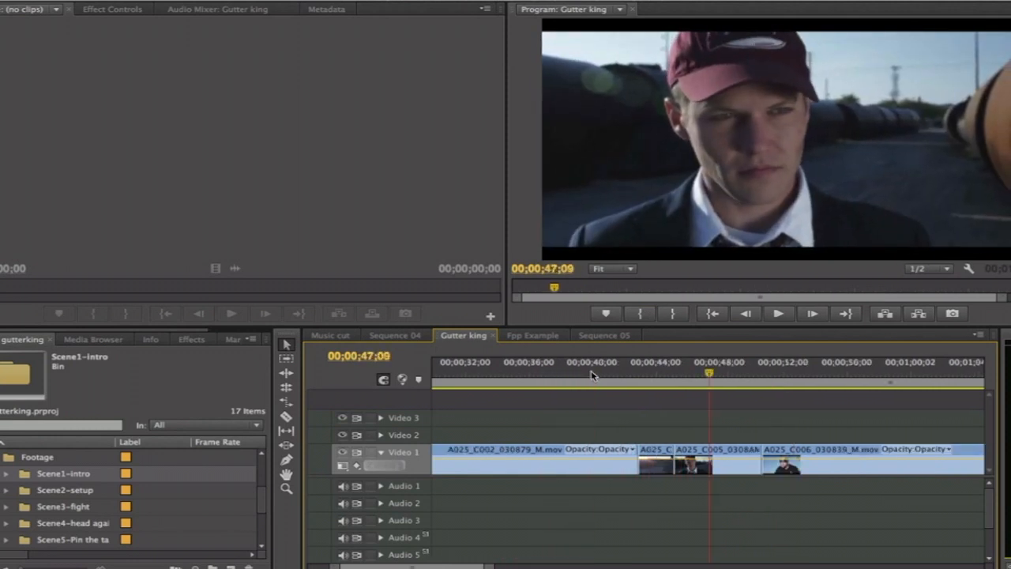
click(286, 373)
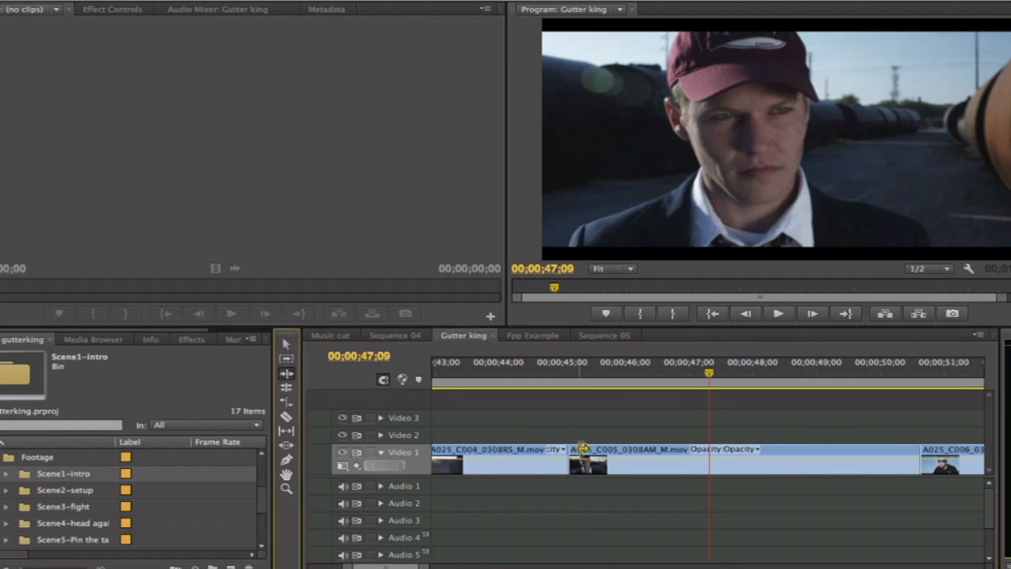
drag(573, 457, 771, 472)
click(521, 375)
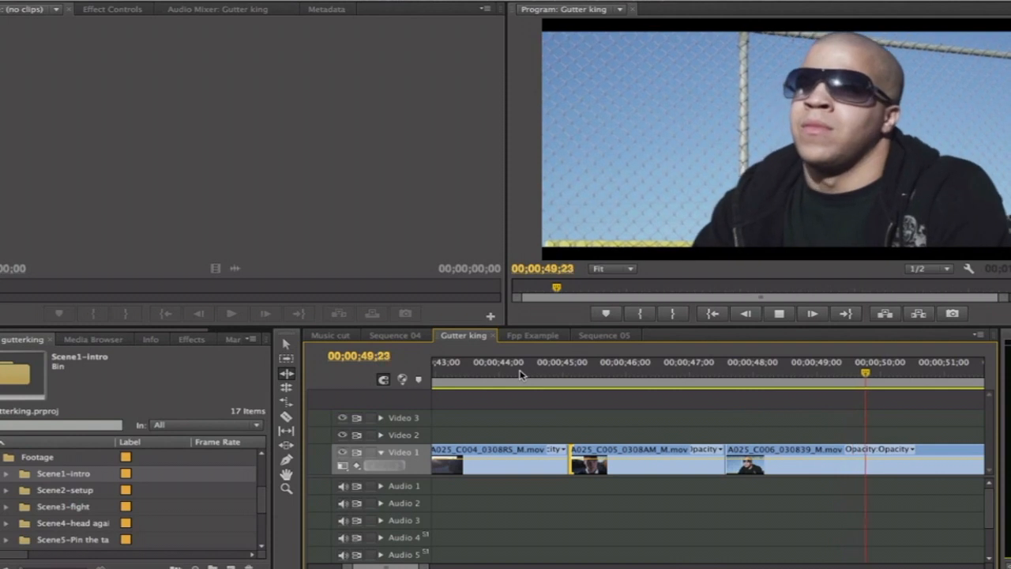
key(space)
Ripple-trim the start of clip A025_C006_030839_M.mov to the frame at 00;00;49;08 and play across the cut.
scroll(625, 406, down, 3)
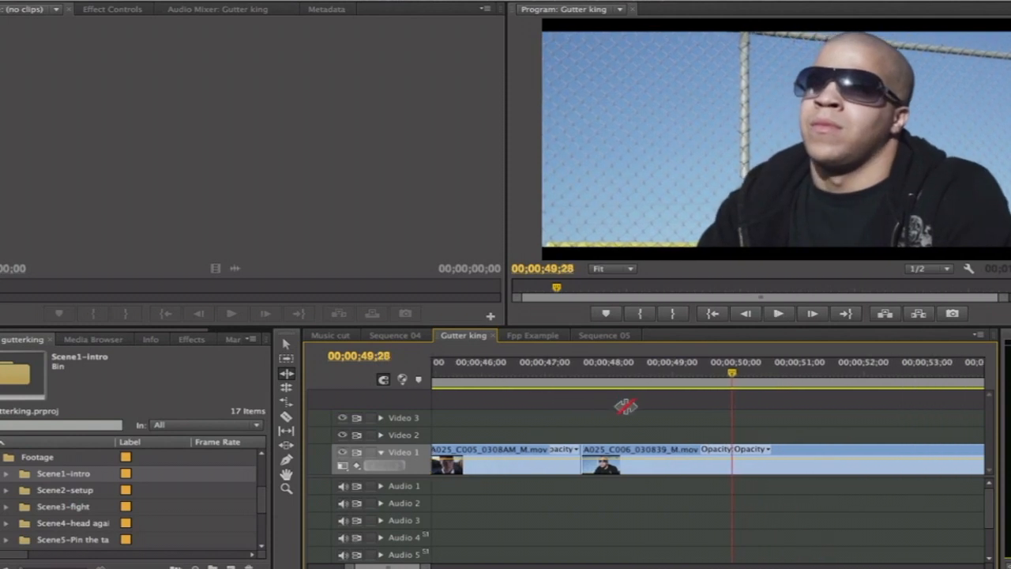
drag(709, 375, 667, 385)
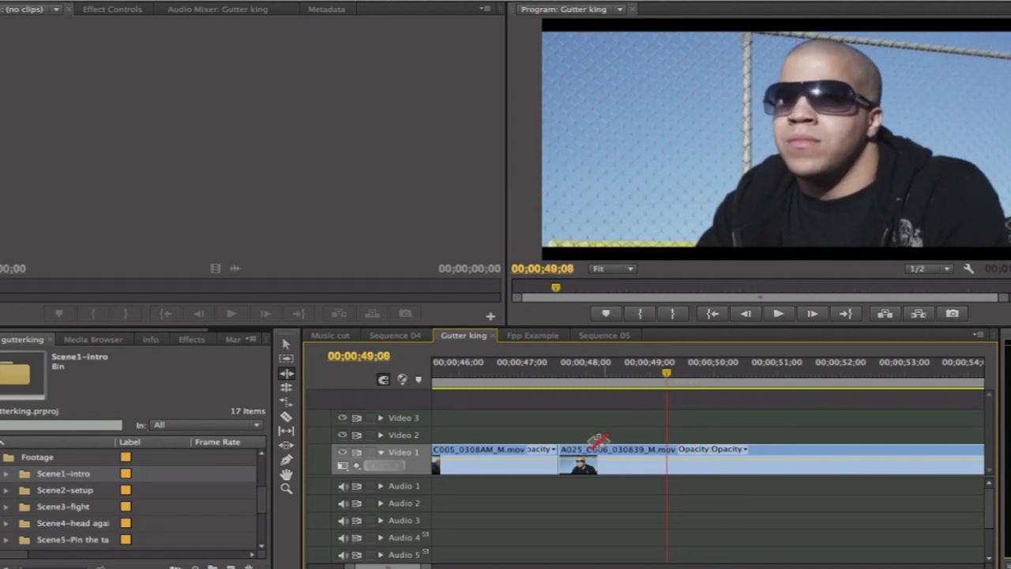
drag(563, 456, 670, 454)
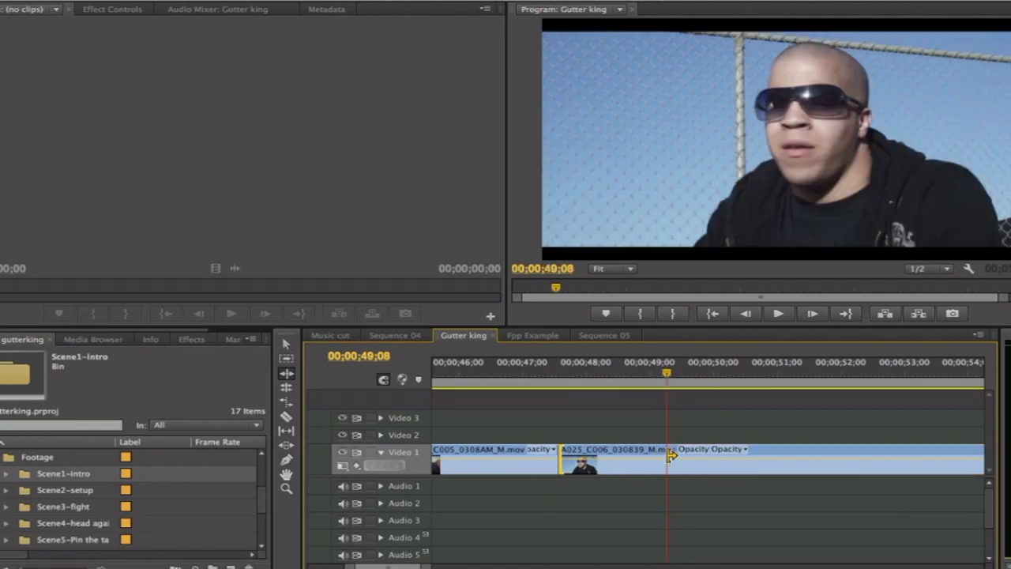
click(454, 369)
key(space)
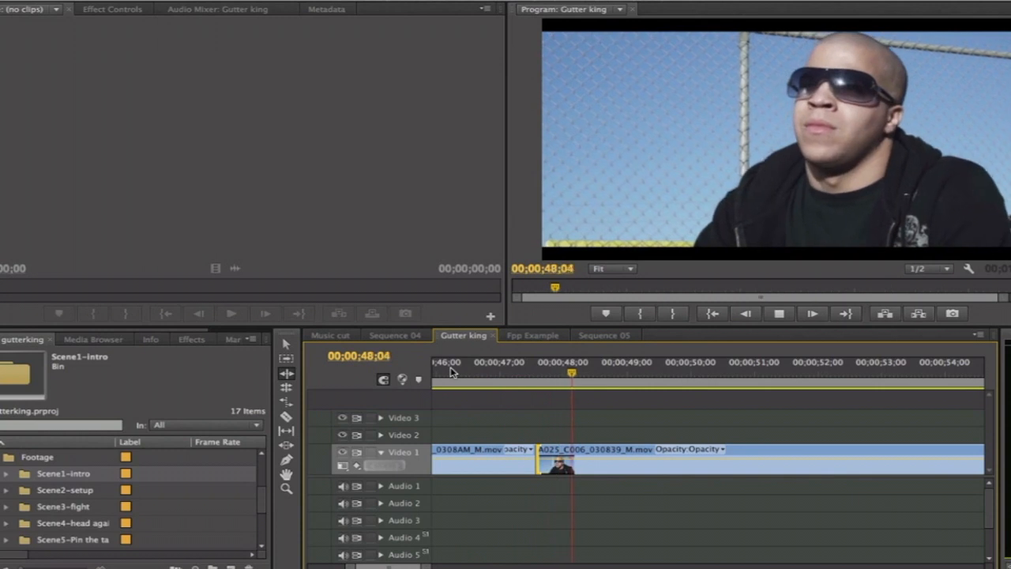
key(space)
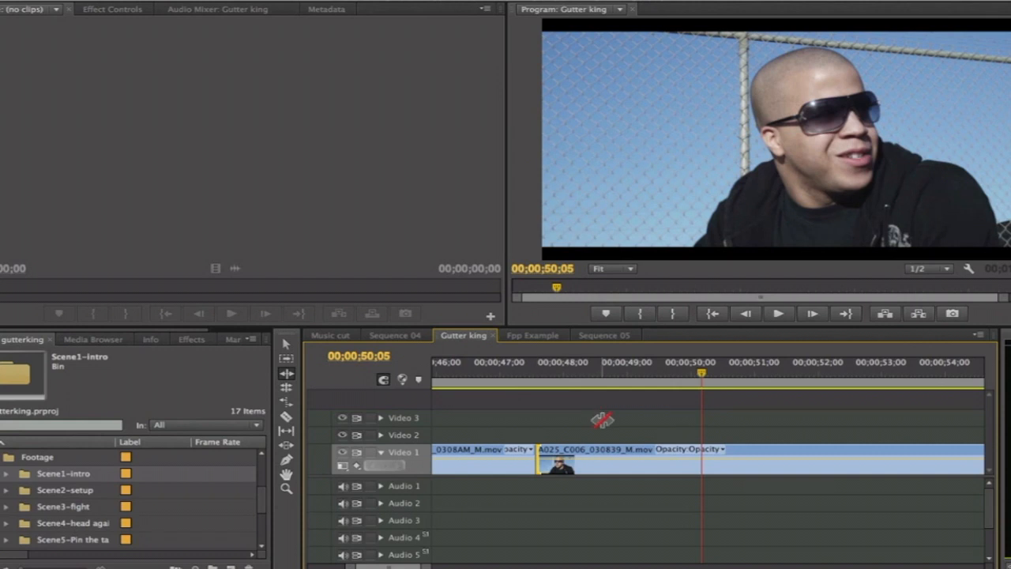
Ripple-trim the start of clip A027_C002_0308UD_M to the frame at 00;01;23;14.
scroll(646, 424, right, 2)
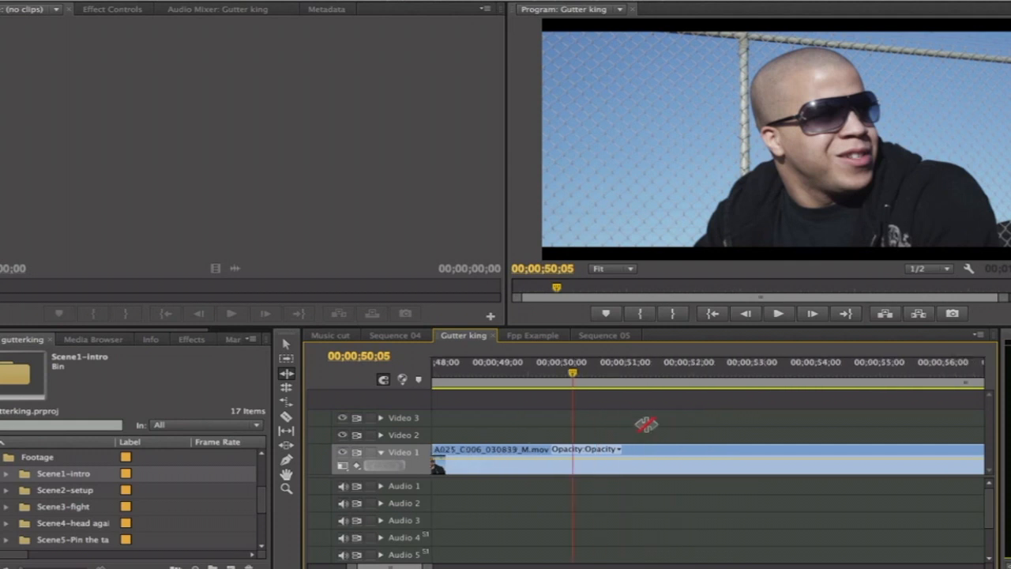
key(minus)
key(minus)
key(minus)
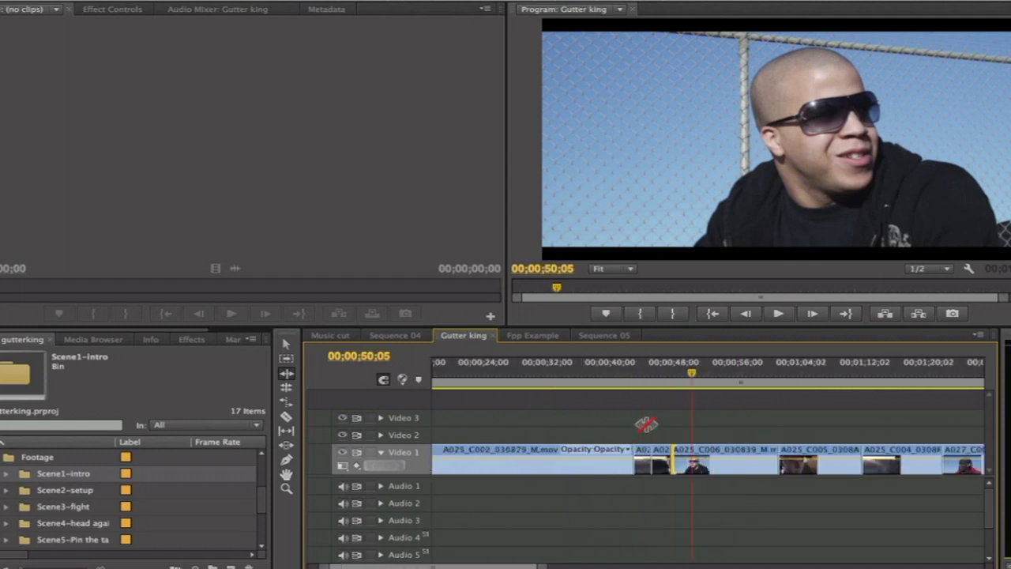
scroll(903, 397, right, 3)
mouse_move(764, 365)
mouse_down()
mouse_move(792, 369)
mouse_move(774, 371)
mouse_up()
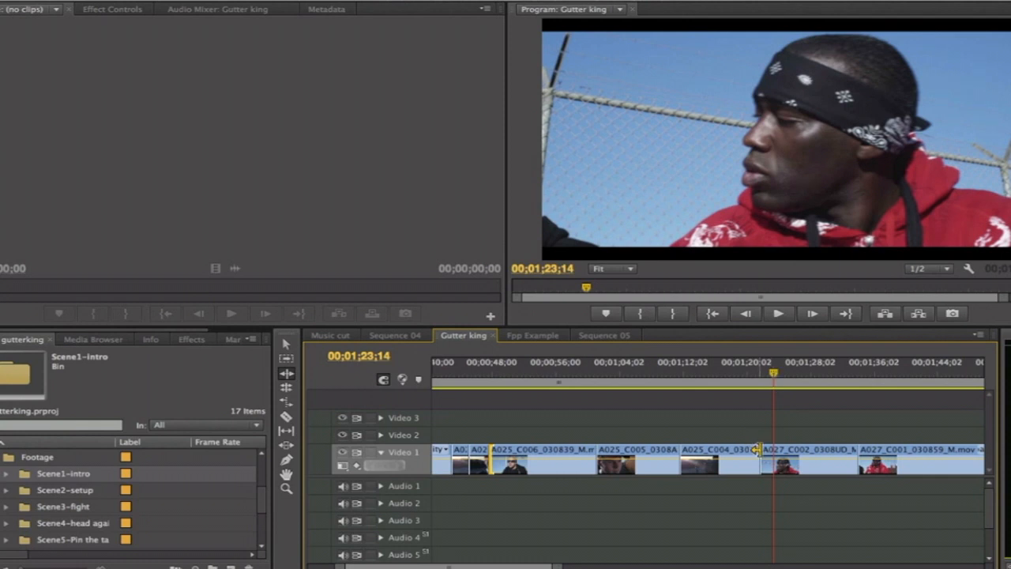
drag(766, 452, 775, 452)
Ripple-trim the end of clip A027_C002_0308UD_M back to 00;01;24;24.
mouse_move(779, 382)
mouse_down()
mouse_move(800, 376)
mouse_move(787, 378)
mouse_up()
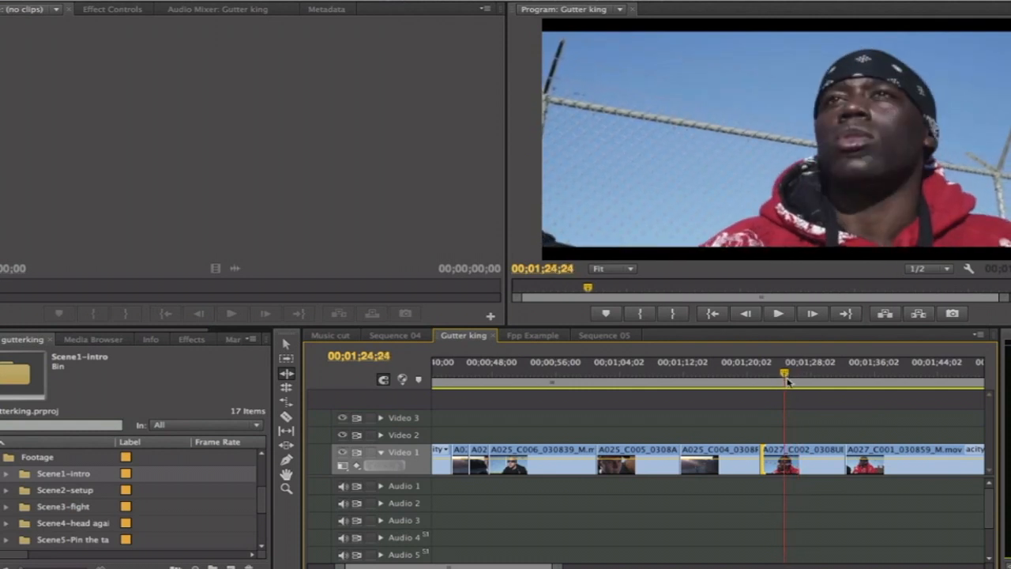
drag(837, 452, 779, 454)
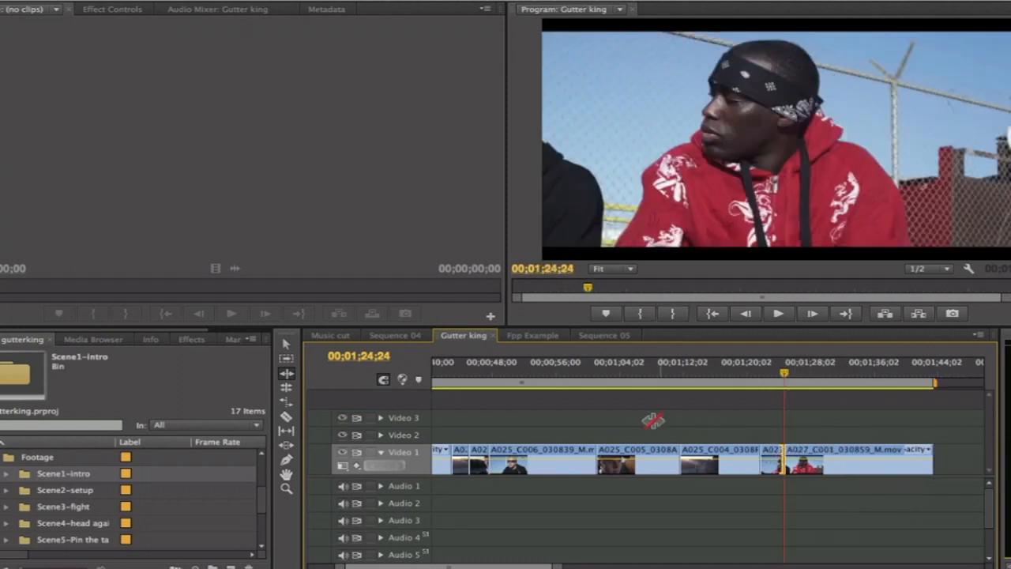
Move the shortened A027_C002 clip onto Video 2 at 00;00;50;15, above A025_C006, and play the sequence from just before it.
scroll(644, 420, up, 3)
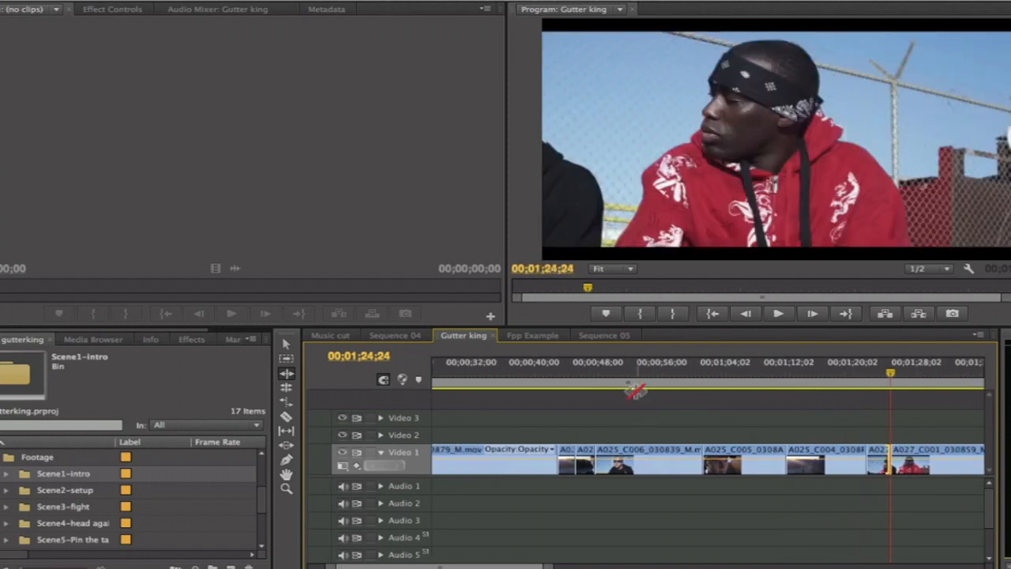
drag(597, 371, 619, 371)
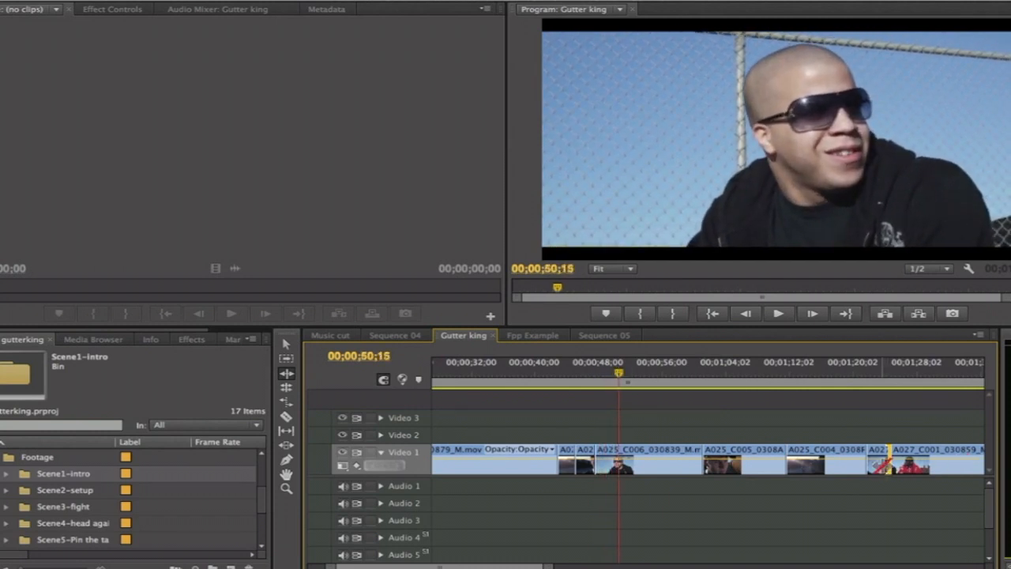
click(286, 344)
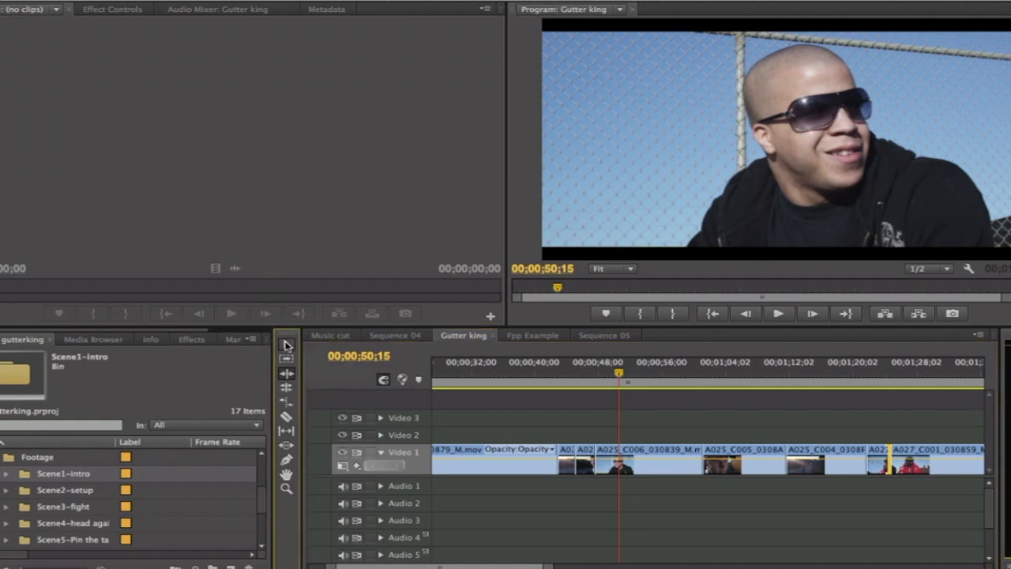
click(876, 466)
drag(879, 468, 634, 436)
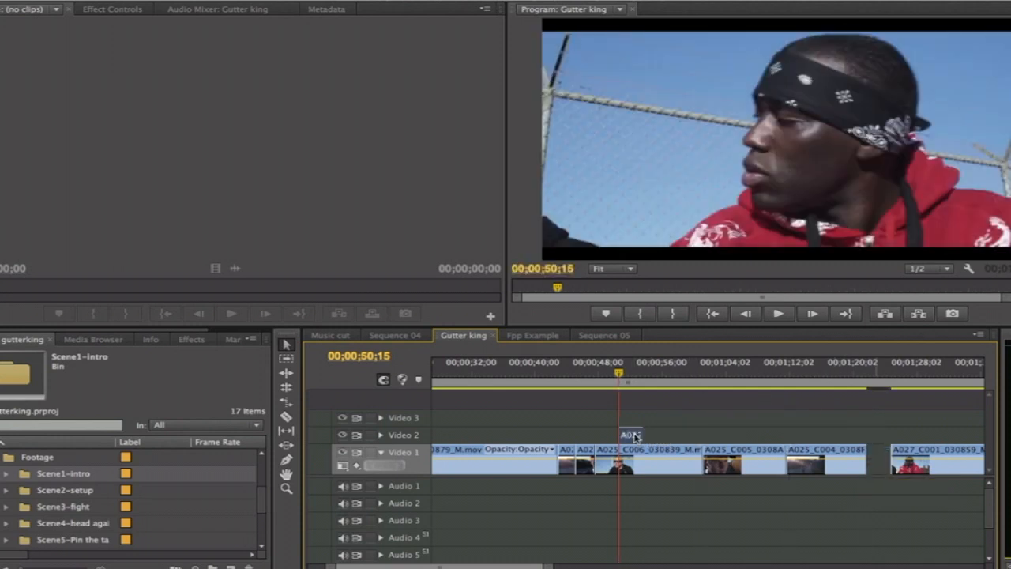
click(608, 374)
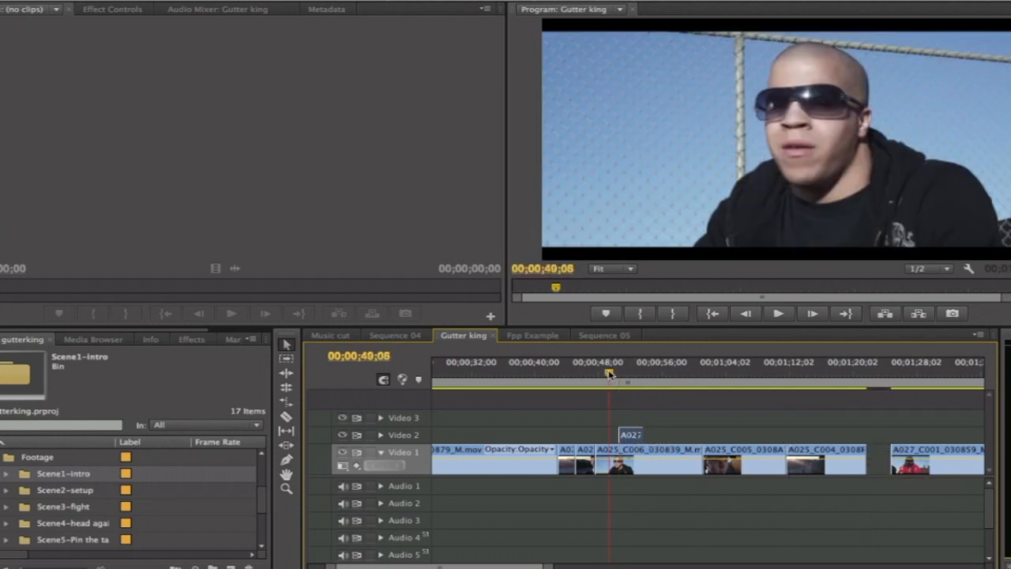
key(space)
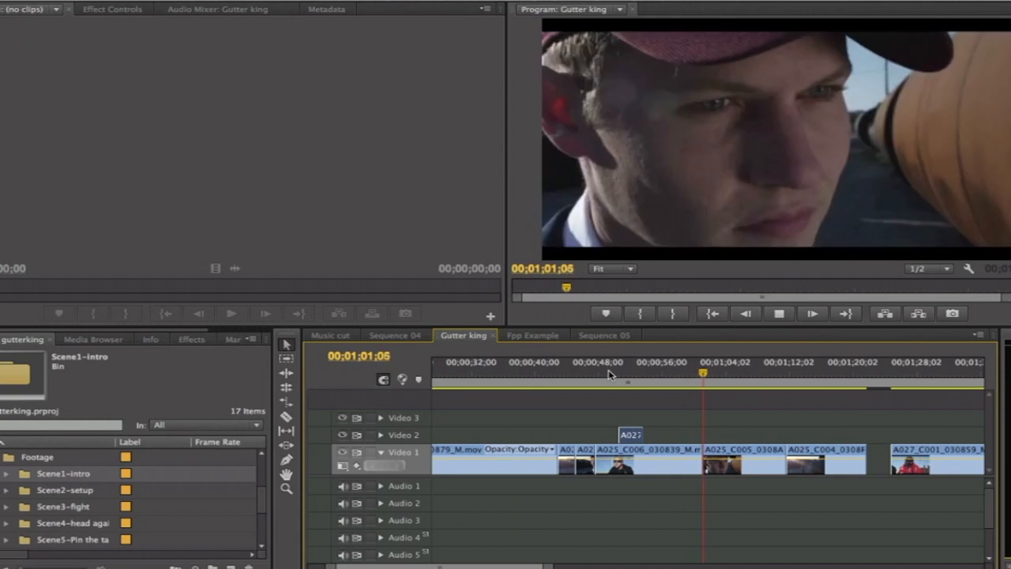
key(space)
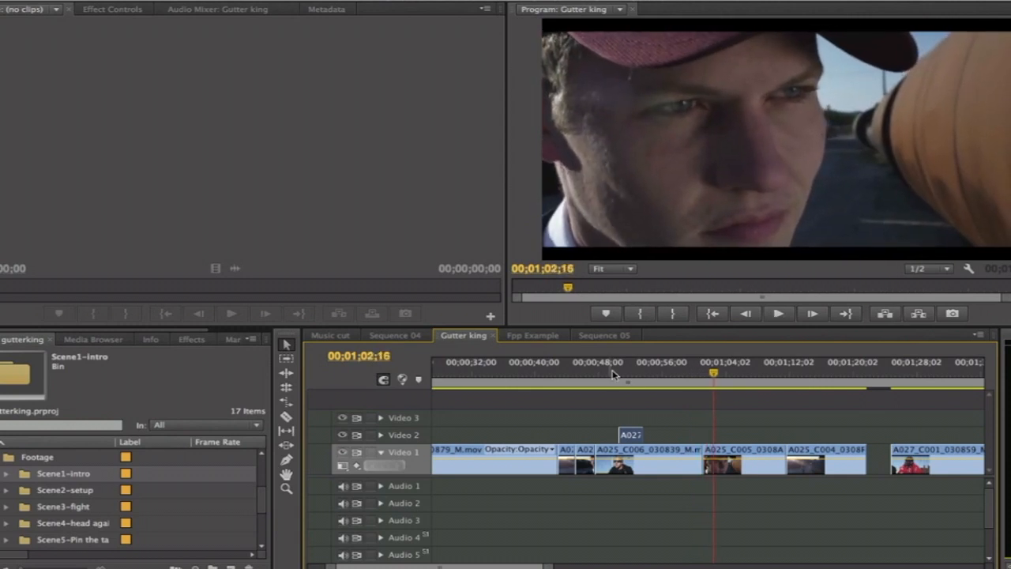
Rearrange clip A027_C001_030859_M.mov between A025_C006 and A025_C005 on Video 1 and scrub through to 00;01;07;11.
drag(668, 372, 680, 371)
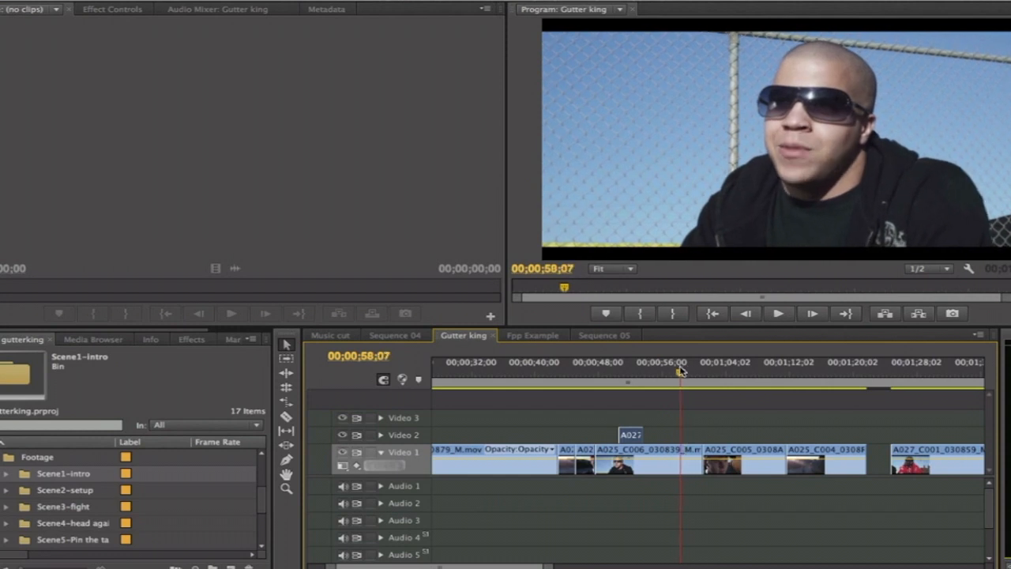
click(934, 466)
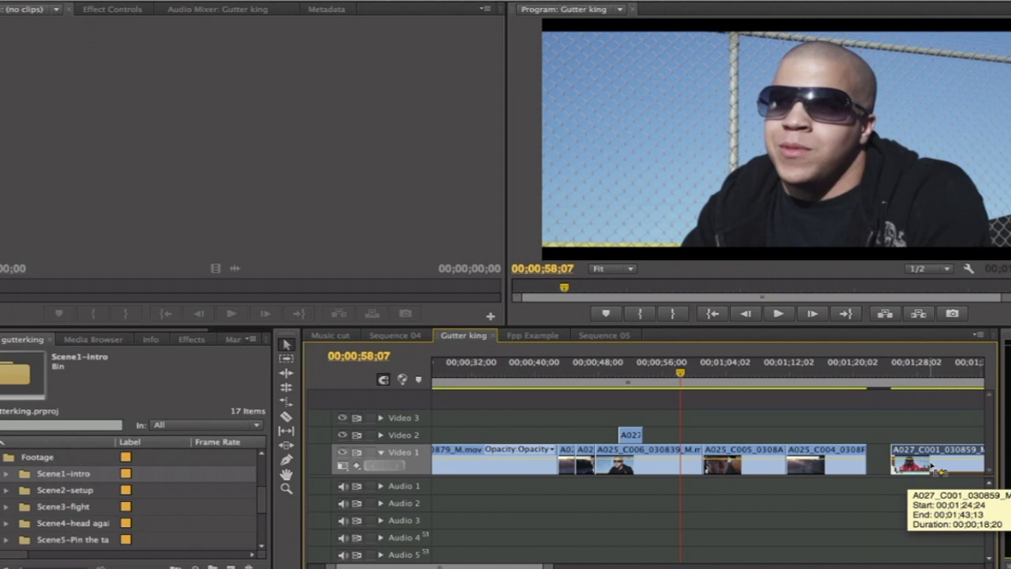
drag(935, 471, 753, 469)
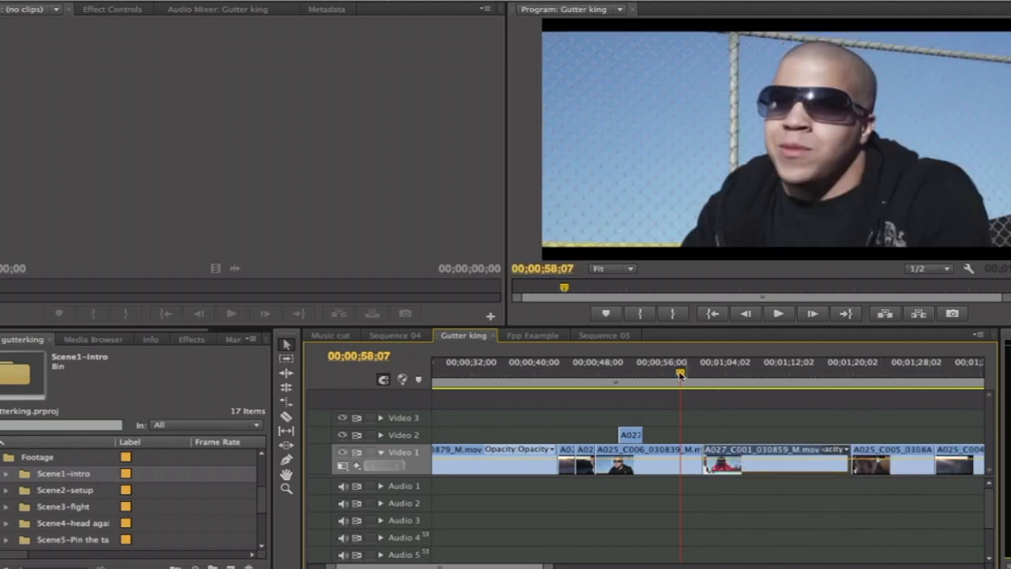
drag(680, 373, 752, 388)
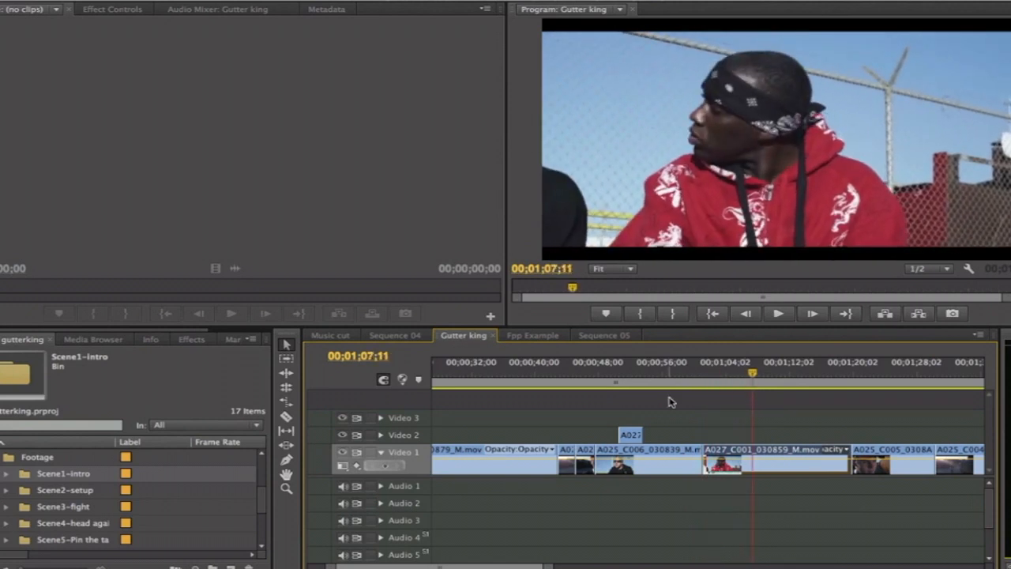
Undo the two clip moves and the end trim of clip A027_C002.
key(super+z)
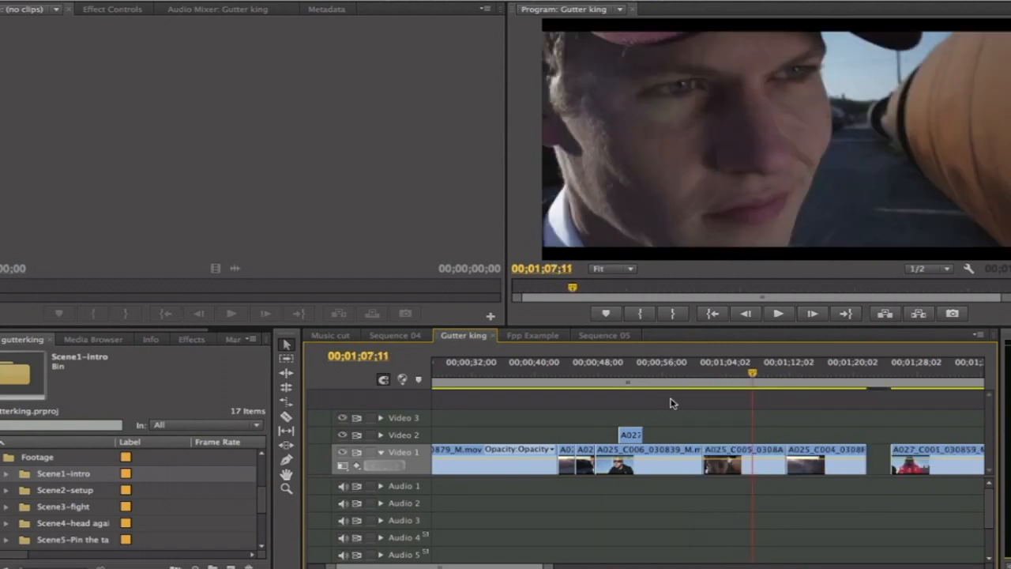
key(super+z)
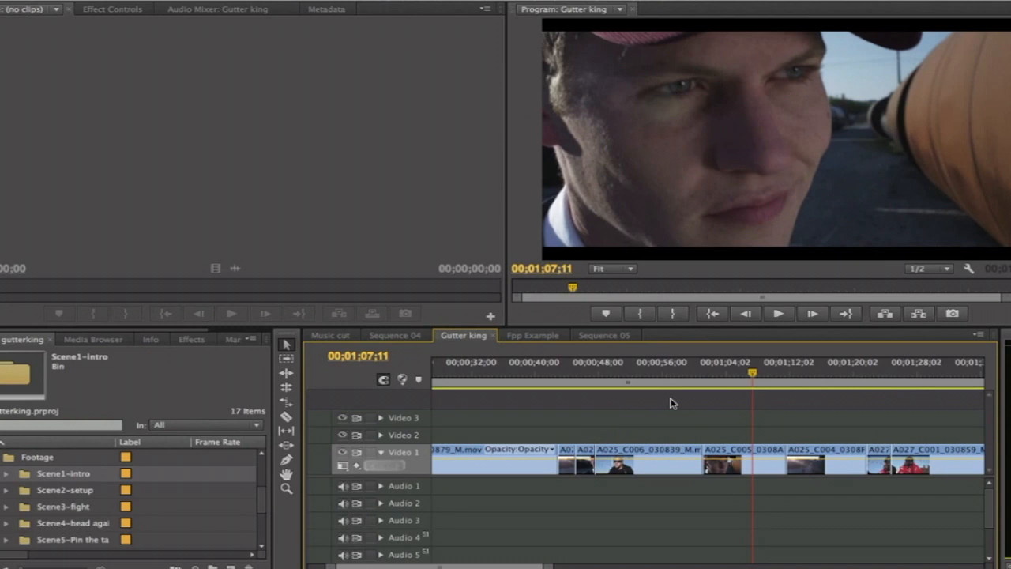
key(super+z)
Move clip A027_C001_030859_M.mov onto Video 2 at 00;00;52;26, above clip A025_C006.
scroll(710, 426, down, 3)
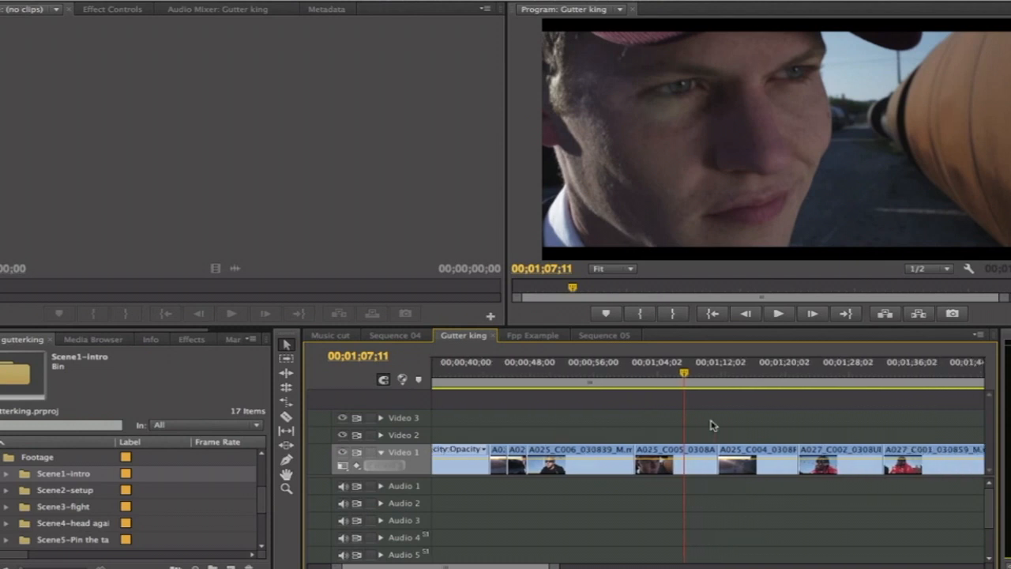
click(917, 456)
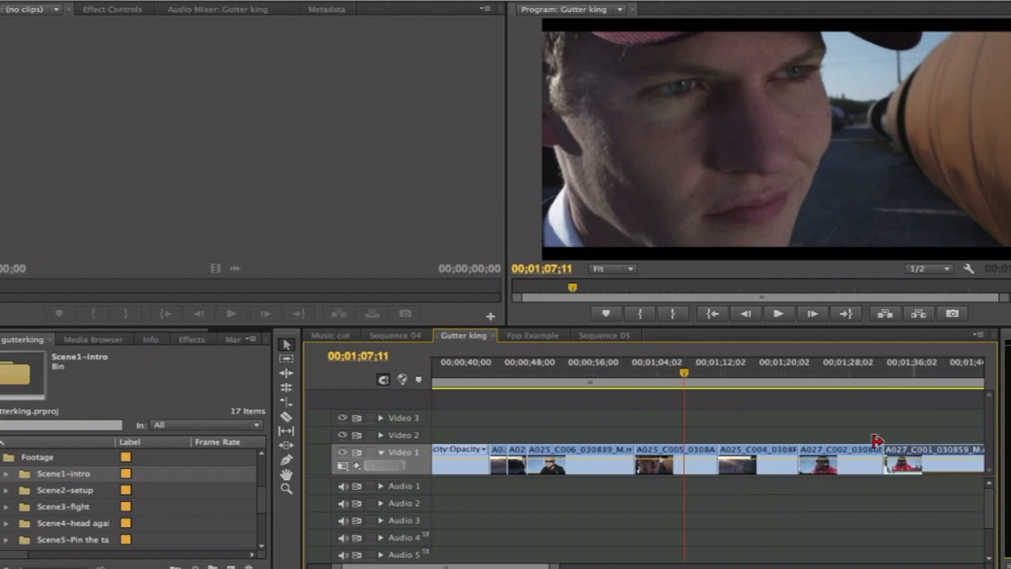
mouse_move(568, 371)
mouse_down()
mouse_move(553, 371)
mouse_move(570, 372)
mouse_up()
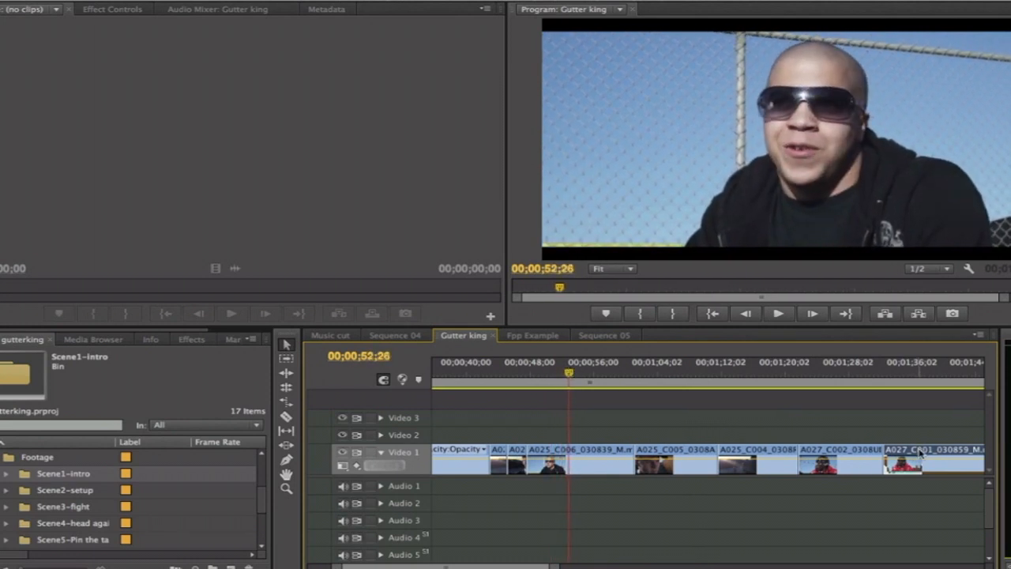
drag(919, 452, 607, 439)
Trim the end of the A027_C001 clip on Video 2 to 00;00;56;27 and play through the cutaway.
drag(571, 376, 599, 379)
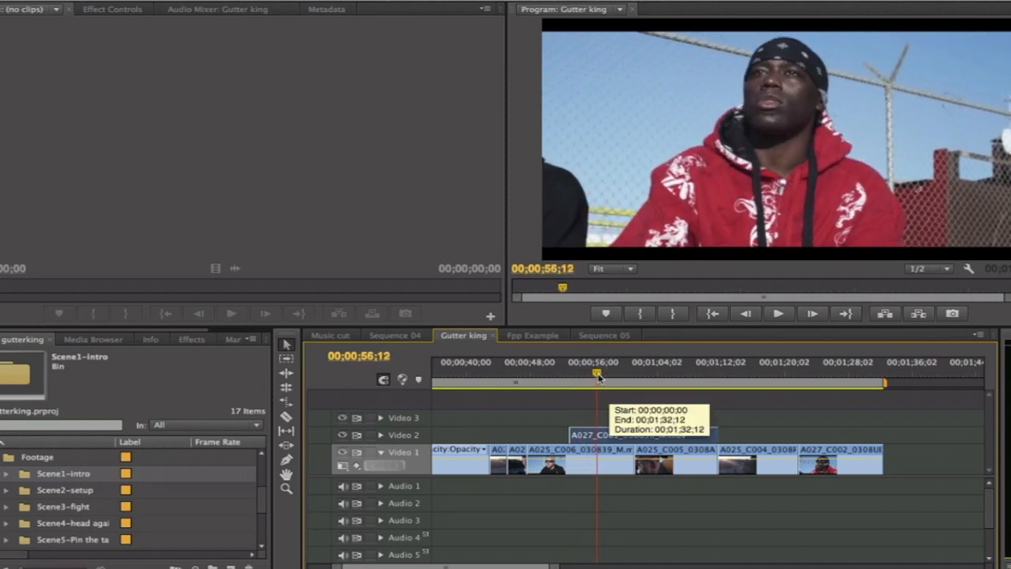
drag(598, 377, 602, 376)
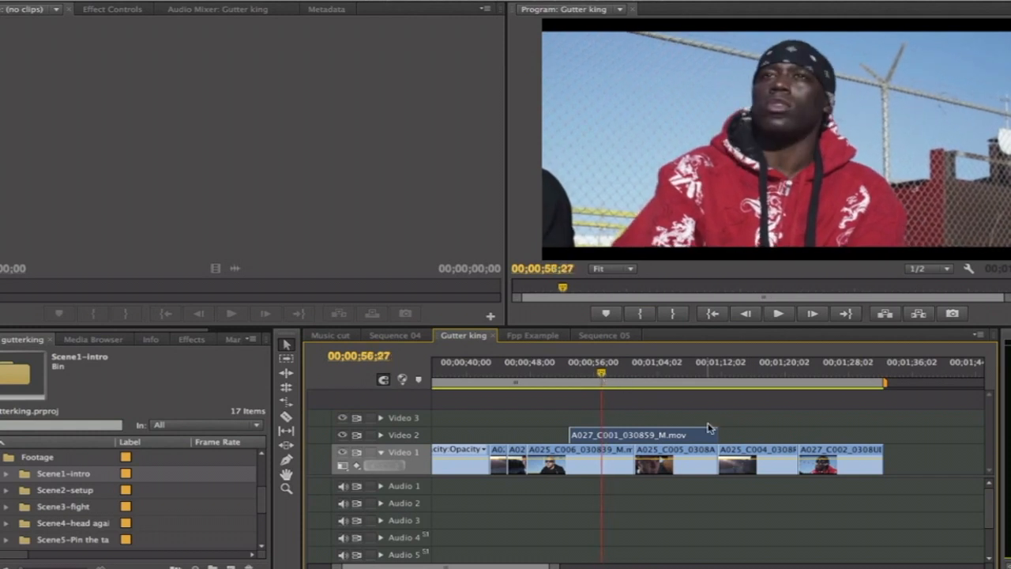
drag(712, 432, 601, 432)
click(557, 371)
key(space)
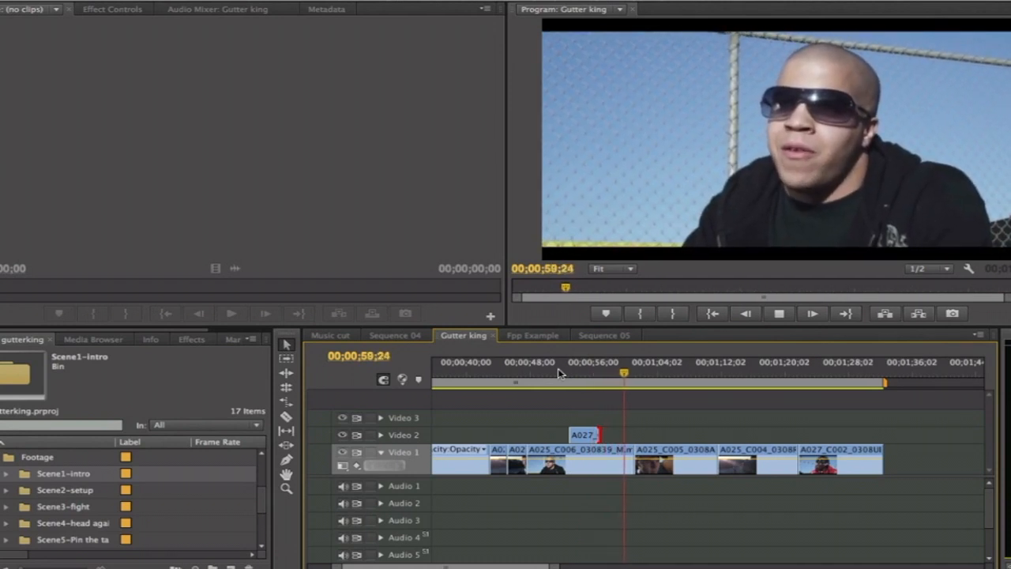
key(space)
Trim the start of clip A027_C002 on Video 1 to 00;01;24;10 without rippling.
drag(795, 368, 819, 370)
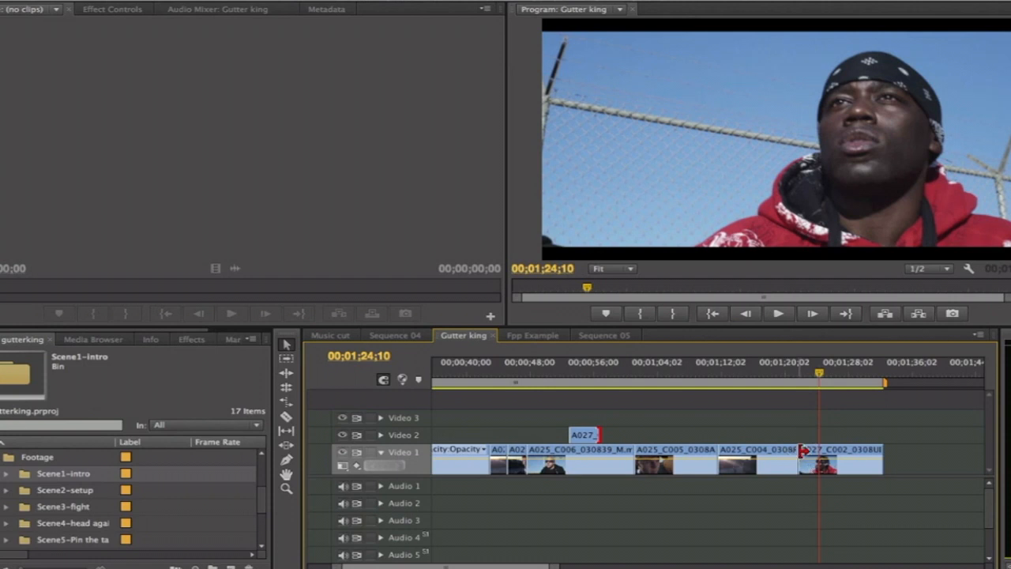
drag(803, 450, 821, 452)
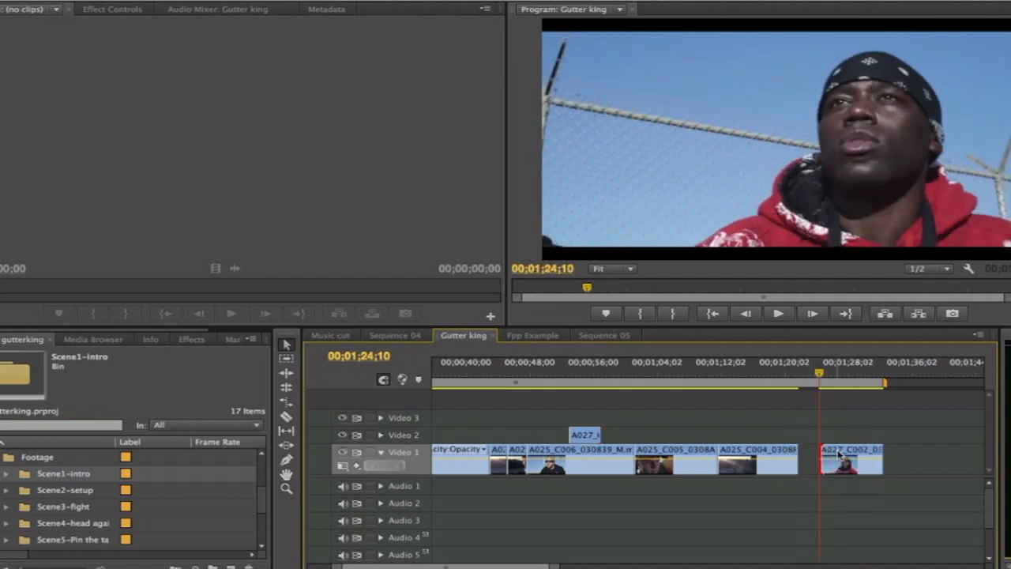
Insert clip A027_C002 on Video 1 between clips A025_C006 and A025_C005, and play through it to 00;01;08;20.
drag(842, 456, 662, 465)
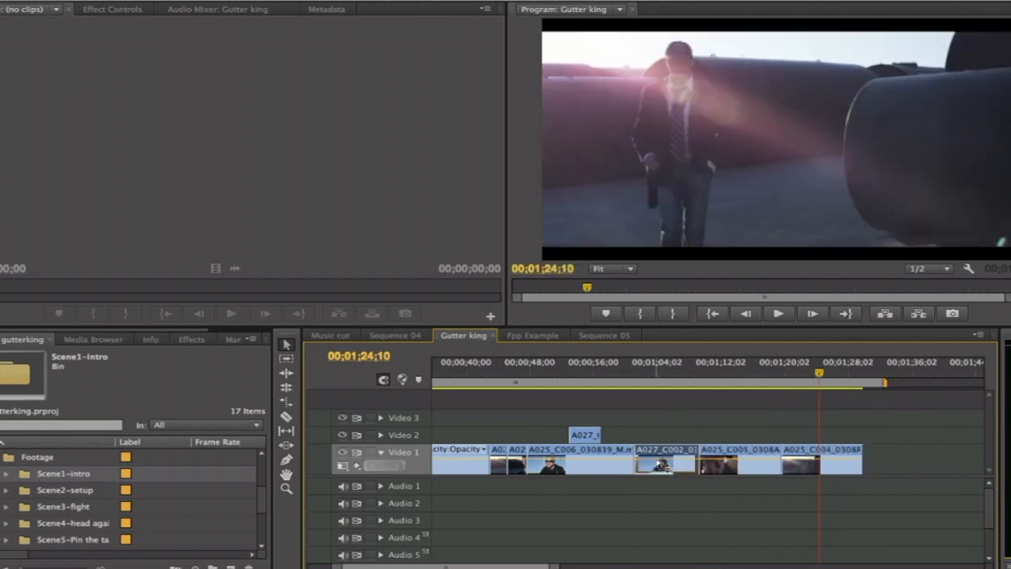
click(622, 371)
key(space)
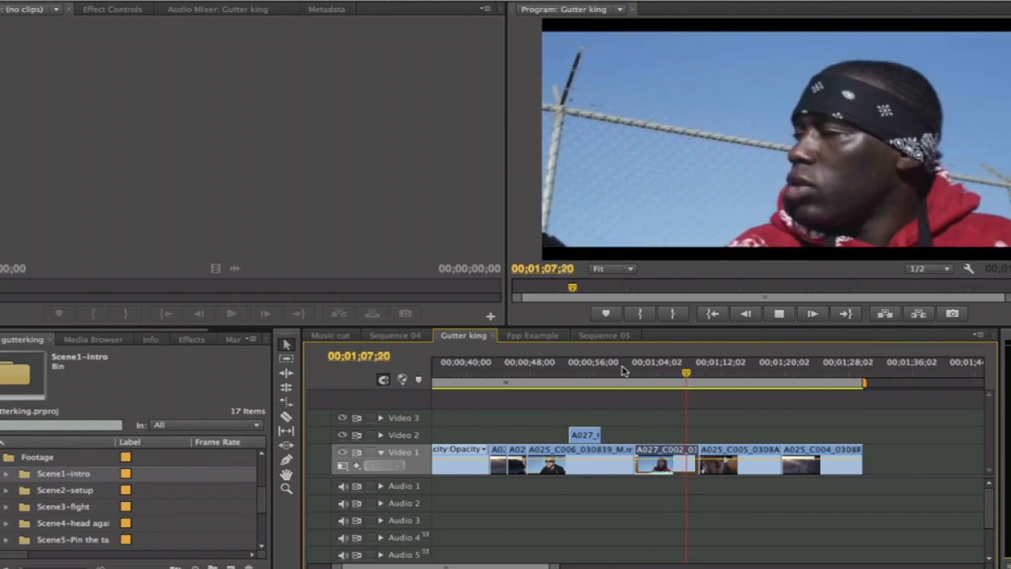
key(space)
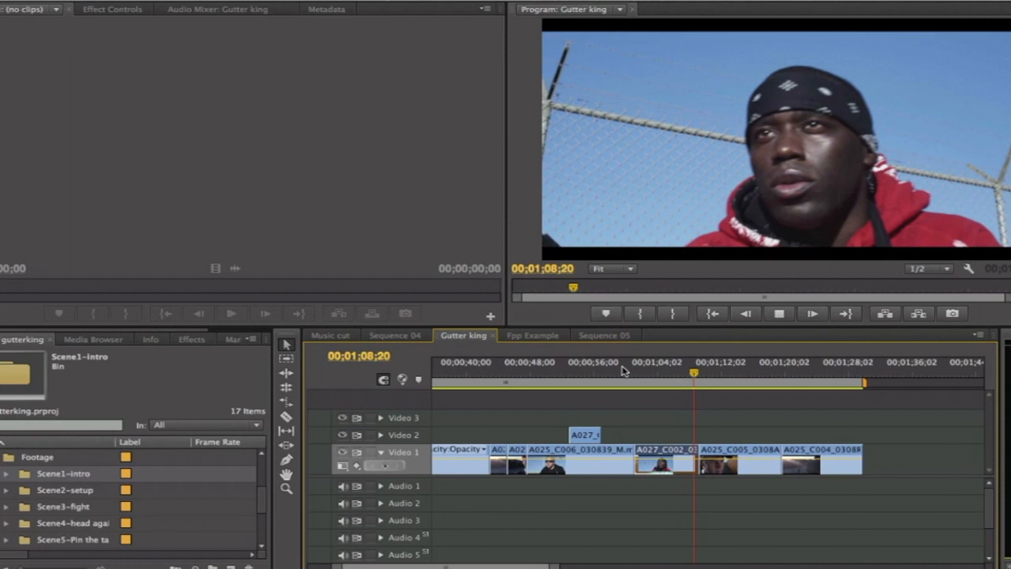
Ripple-trim the end of clip A027_C002 on Video 1 to 00;01;08;20.
key(=)
key(=)
key(=)
key(=)
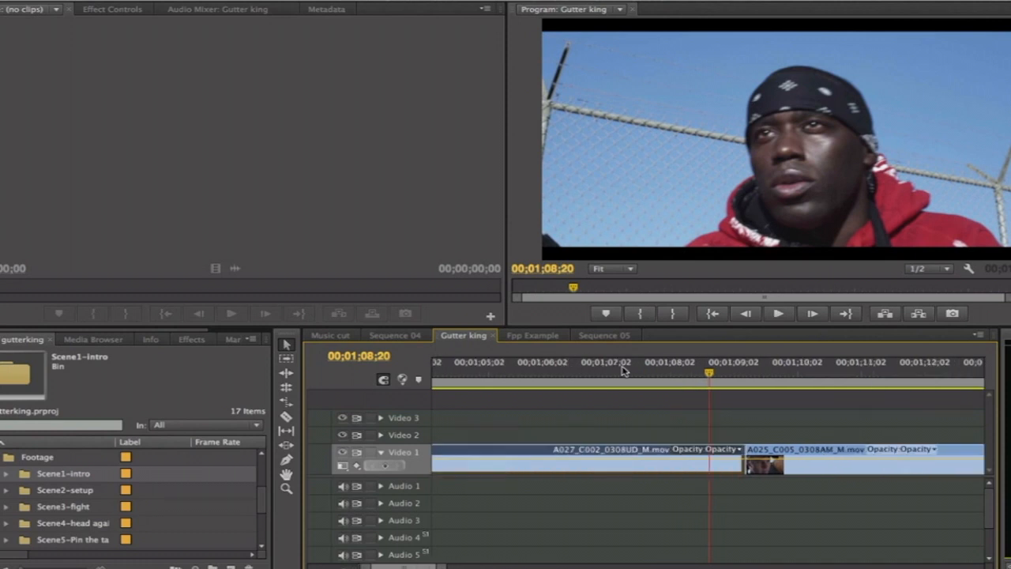
click(285, 374)
drag(776, 452, 702, 460)
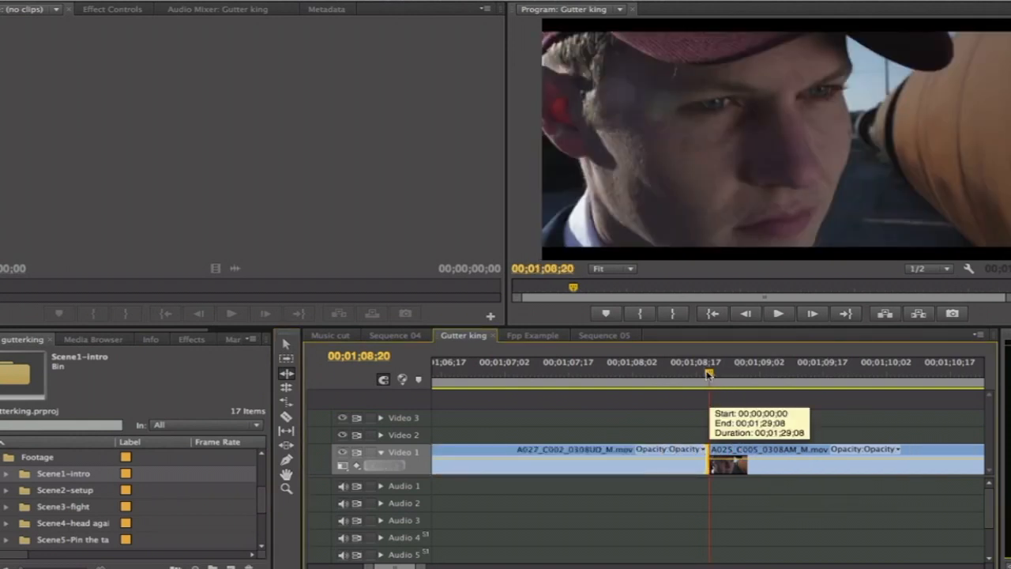
Review clip A025_C005_0308AM_M.mov and ripple-trim its start to 00;01;16;06.
drag(710, 372, 774, 376)
key(minus)
key(minus)
key(minus)
key(minus)
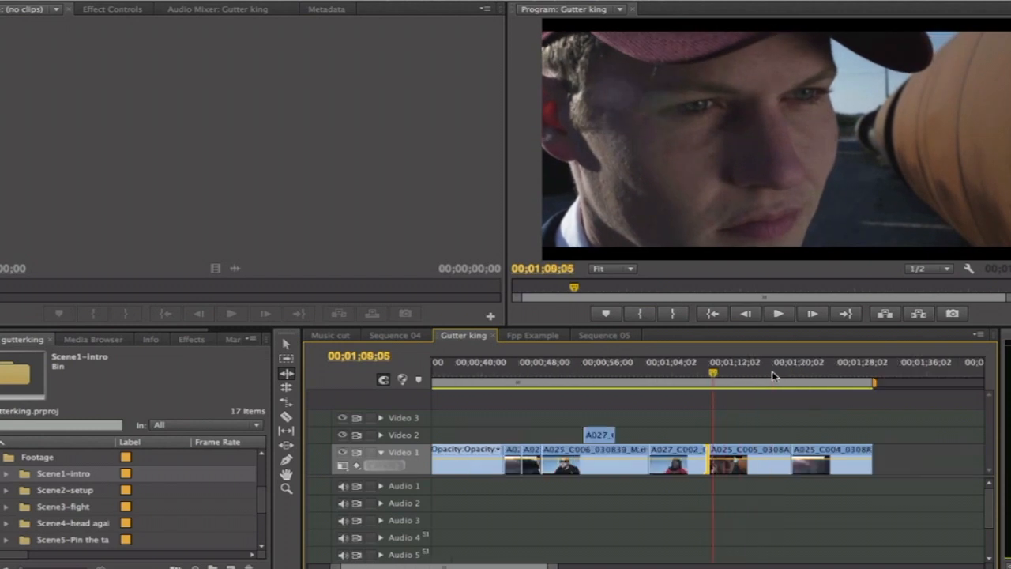
key(space)
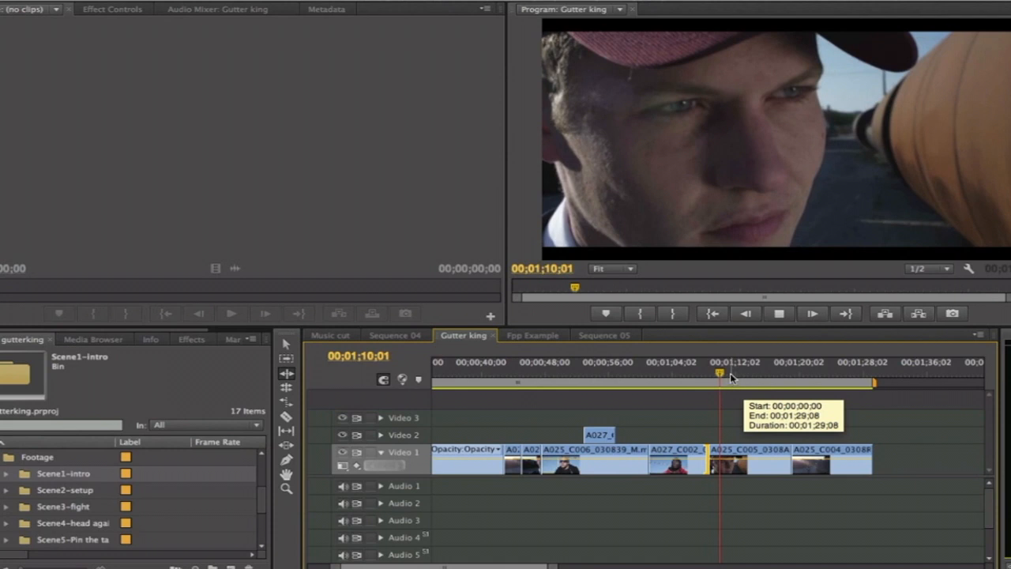
drag(728, 377, 770, 376)
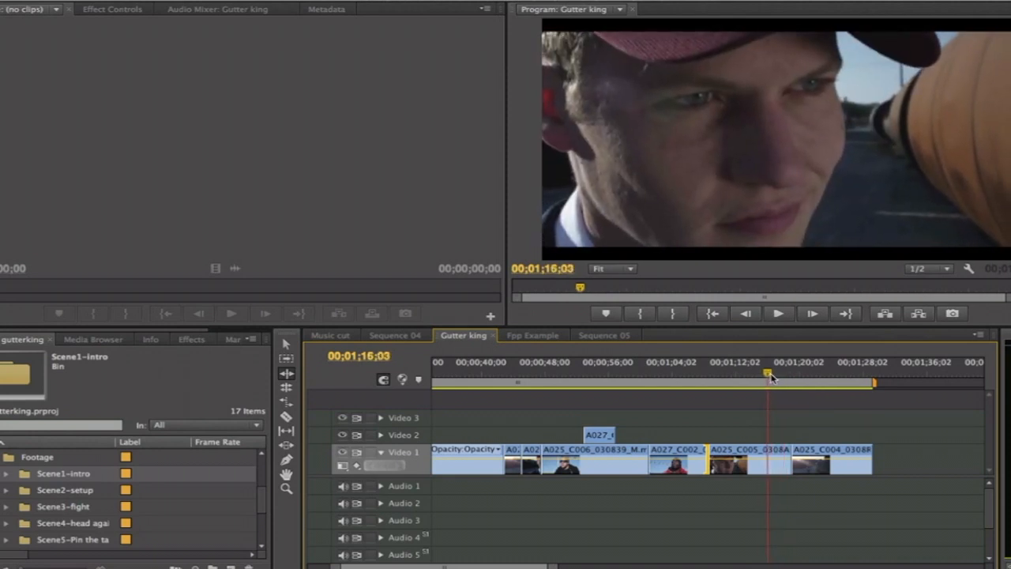
drag(771, 377, 773, 377)
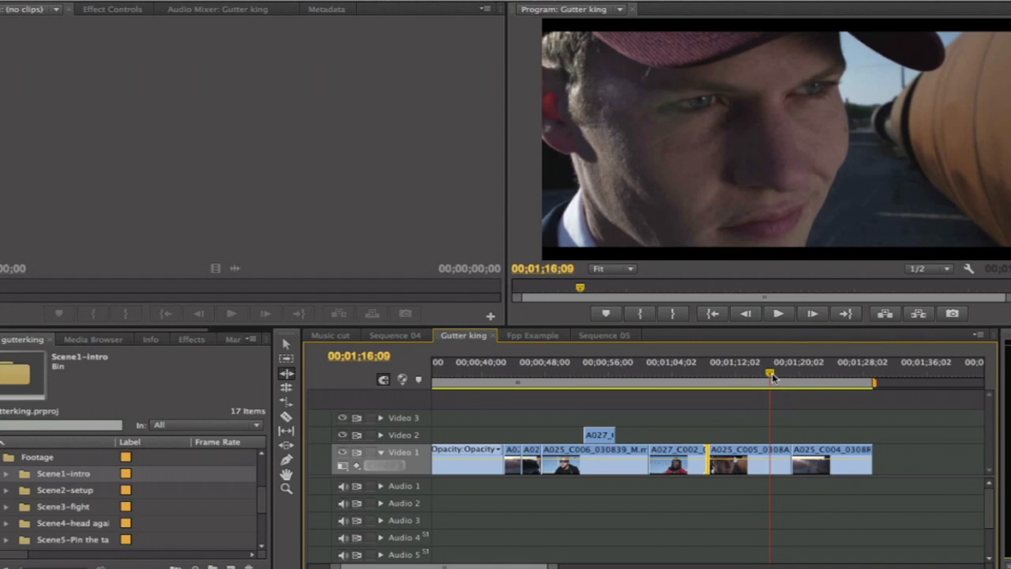
mouse_move(773, 376)
mouse_down()
mouse_move(796, 376)
mouse_move(772, 378)
mouse_up()
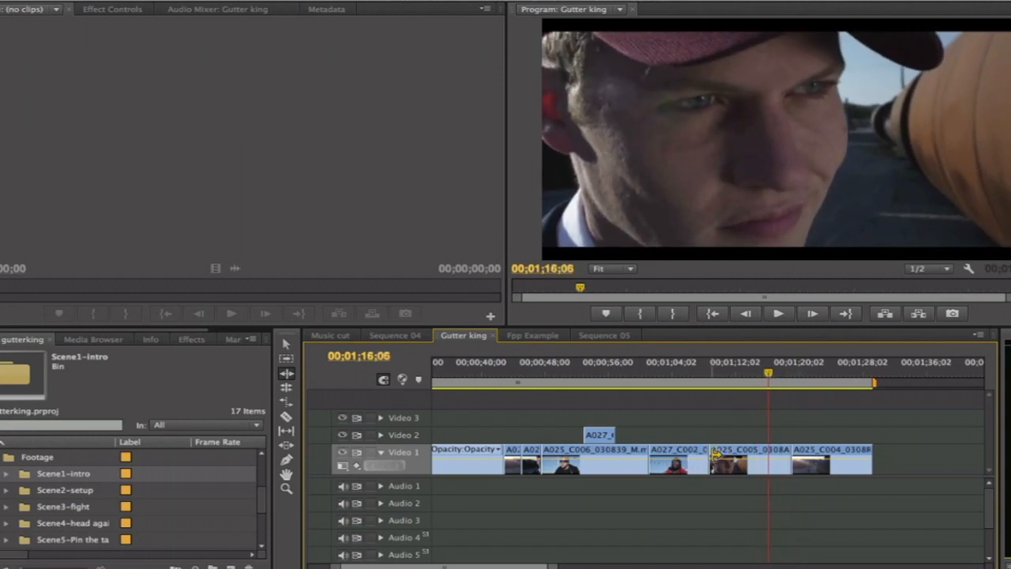
drag(715, 457, 772, 454)
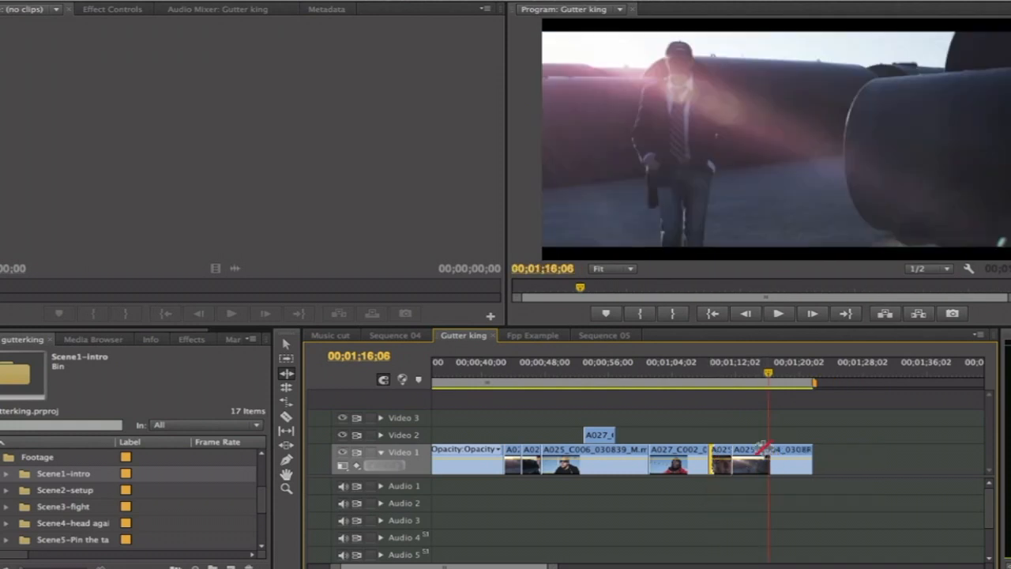
Play through the cut into clip A025_C004 and ripple-trim that clip's start to 00;01;14;00.
click(694, 365)
key(space)
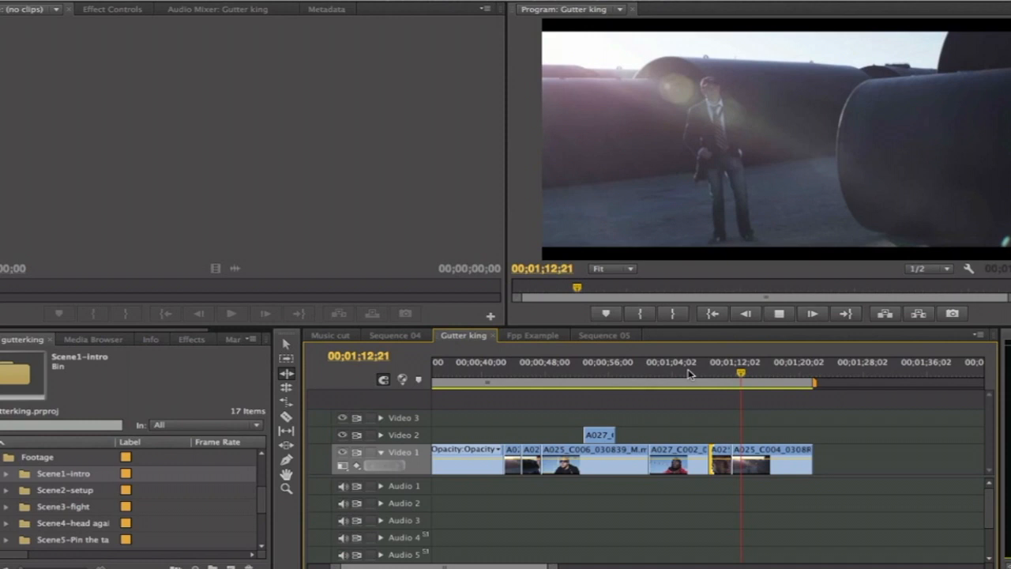
key(space)
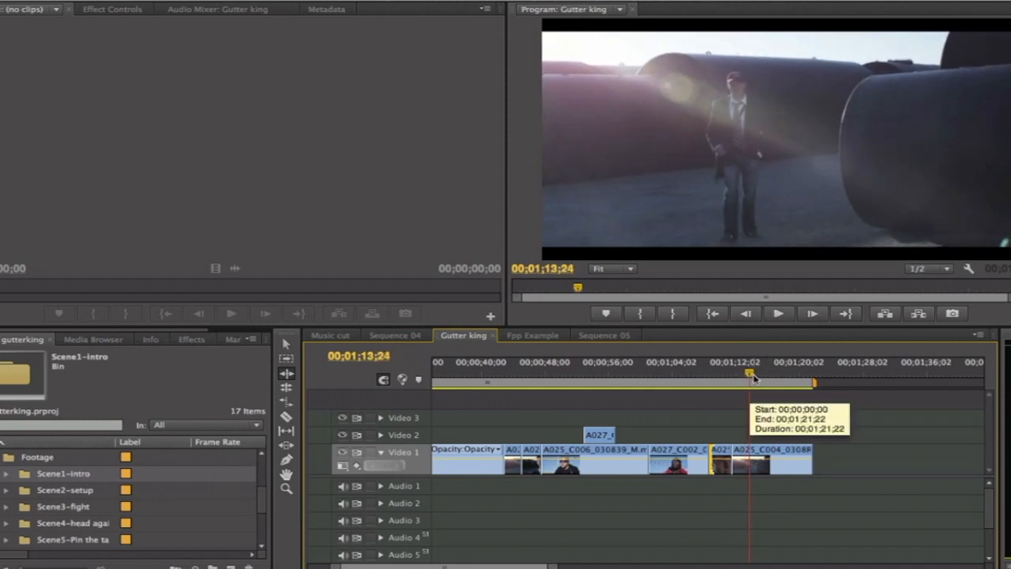
drag(750, 373, 752, 377)
drag(736, 453, 756, 453)
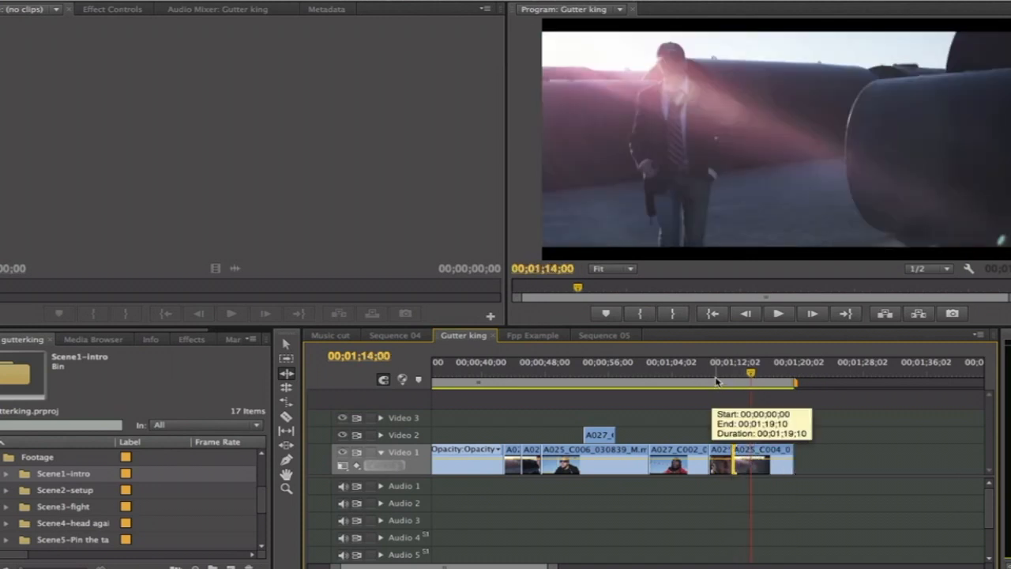
Play back the cut from A025_C005 to A025_C004 and ripple-trim a few more frames off the start of A025_C004.
click(718, 378)
key(space)
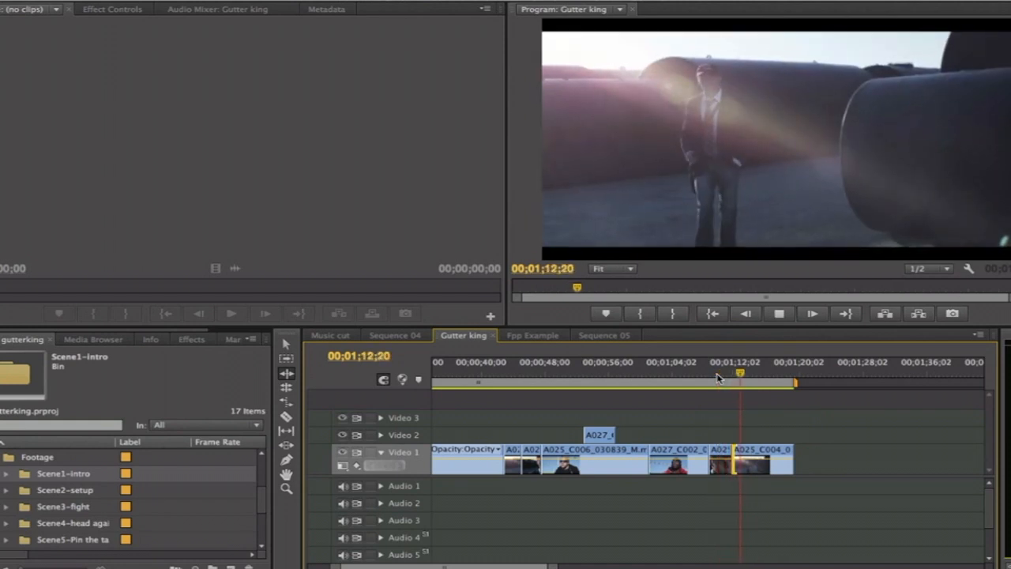
key(=)
key(=)
key(=)
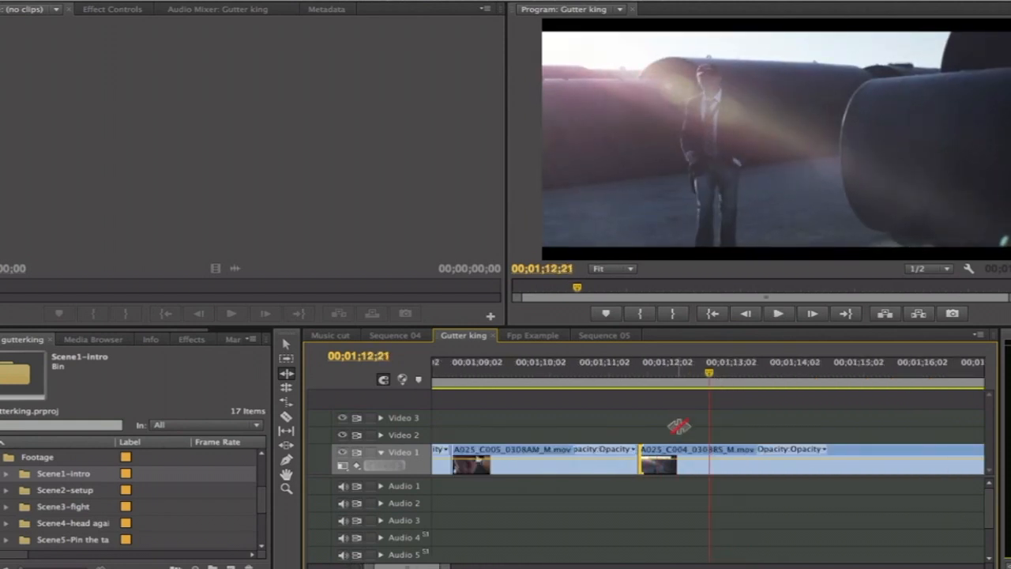
drag(643, 457, 654, 454)
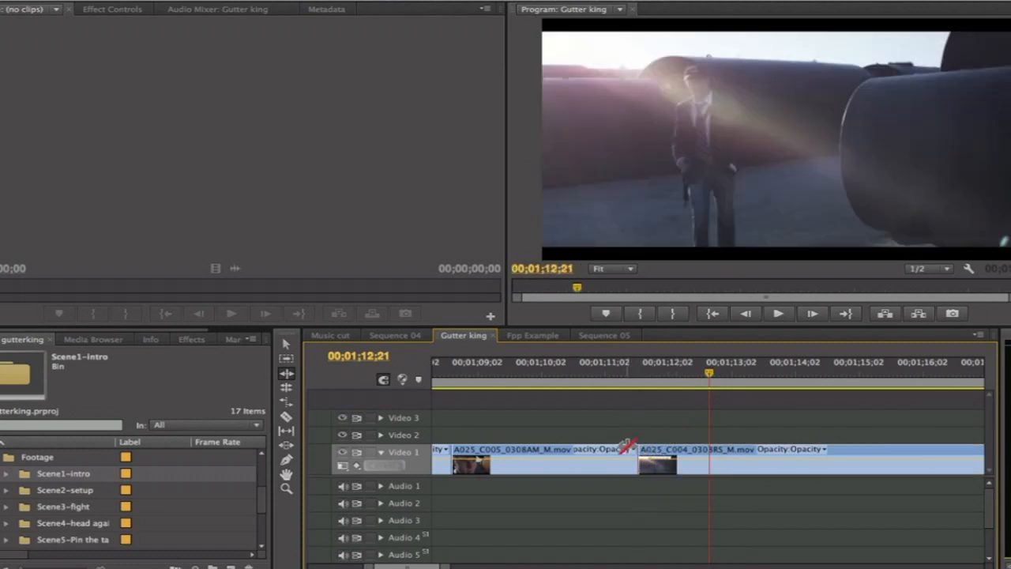
Turn off snapping, roll the edit between A025_C005 and A025_C004 earlier to about 00;01;11;10, and play it back.
drag(629, 456, 624, 457)
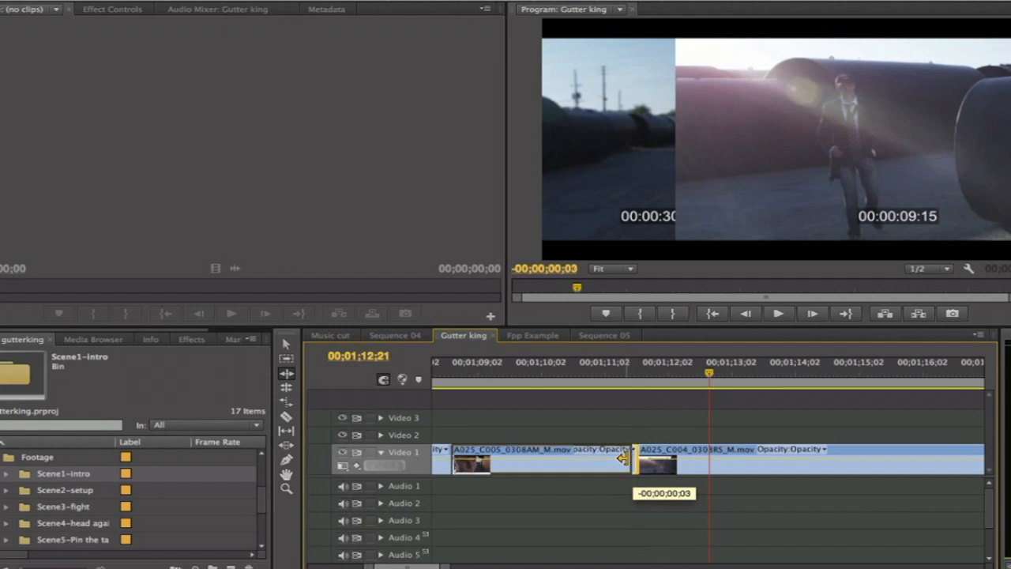
drag(624, 456, 629, 456)
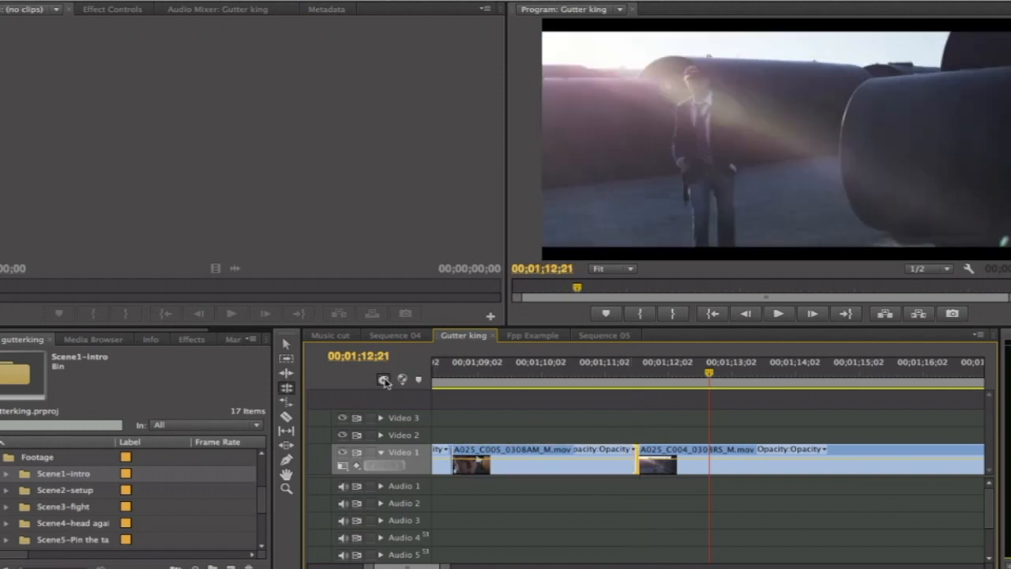
click(384, 380)
drag(630, 453, 616, 454)
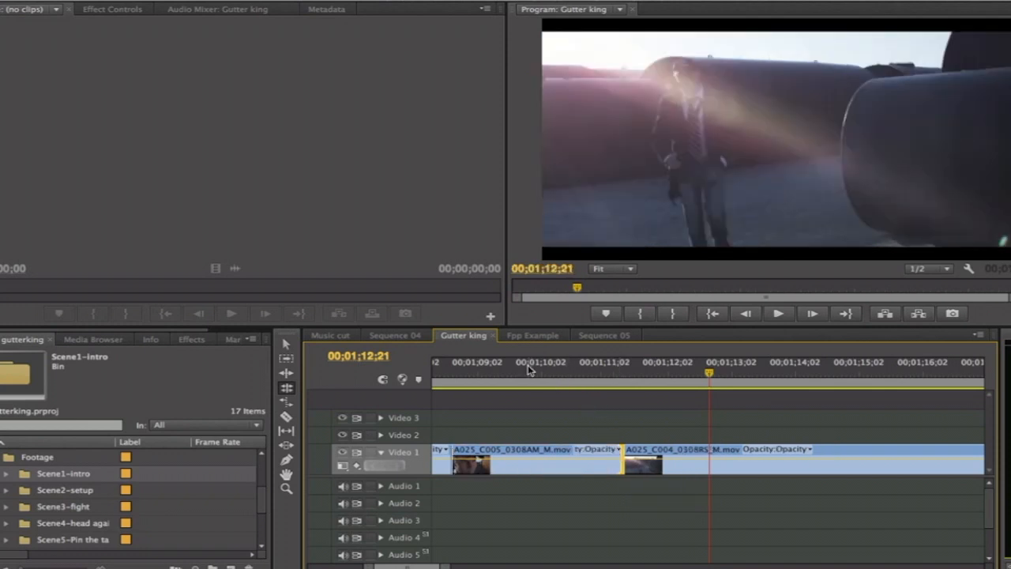
click(529, 367)
key(space)
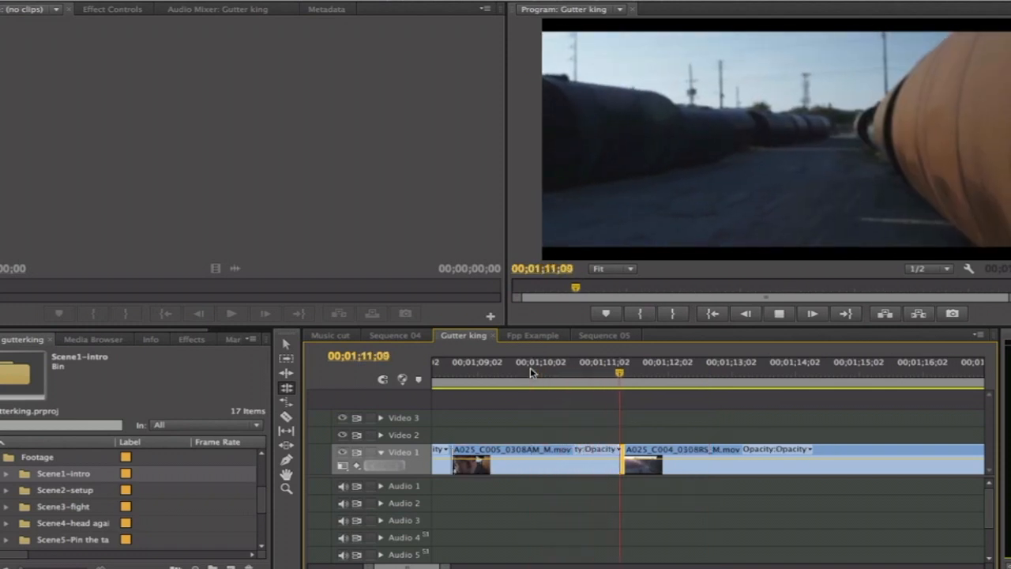
key(space)
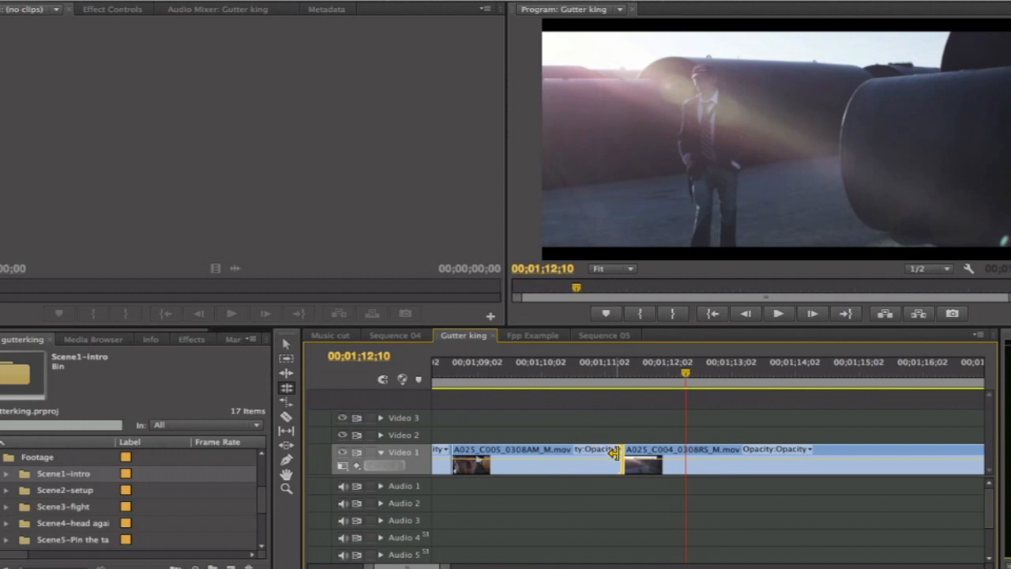
Roll the edit between A025_C005 and A025_C004 further back to about 00;01;11;00 and review the cut.
drag(615, 453, 592, 456)
click(515, 375)
key(space)
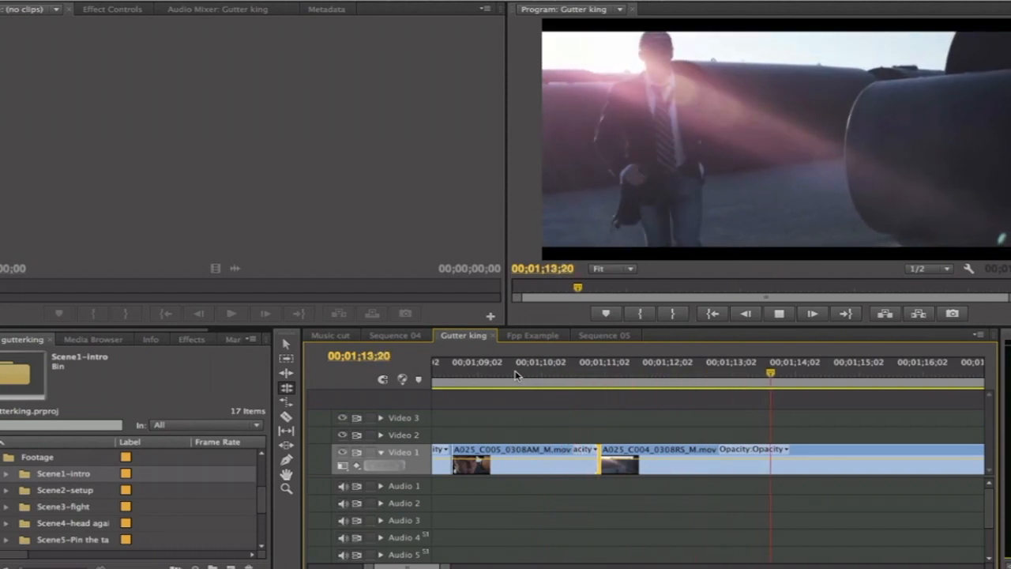
key(space)
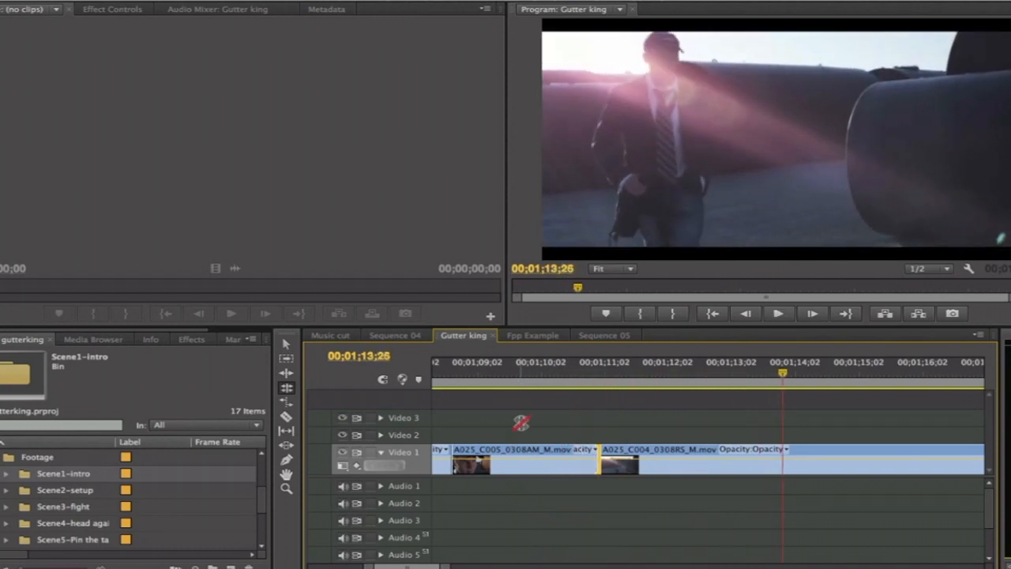
Try to trim the start of the opening clip A025_C002_030879_M.mov up to 00;00;25;24 without rippling, and undo the trims.
key(backslash)
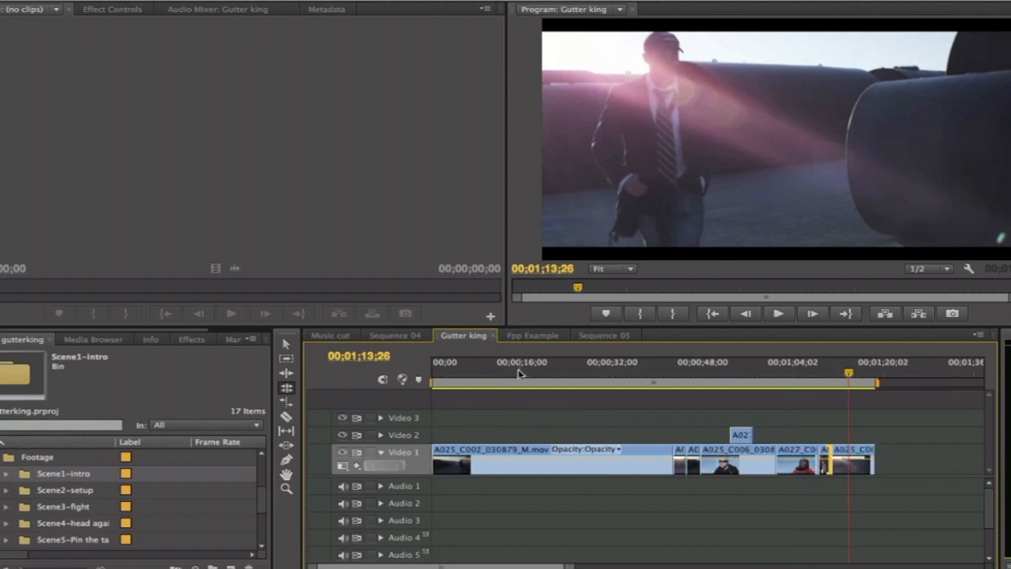
drag(470, 369, 577, 371)
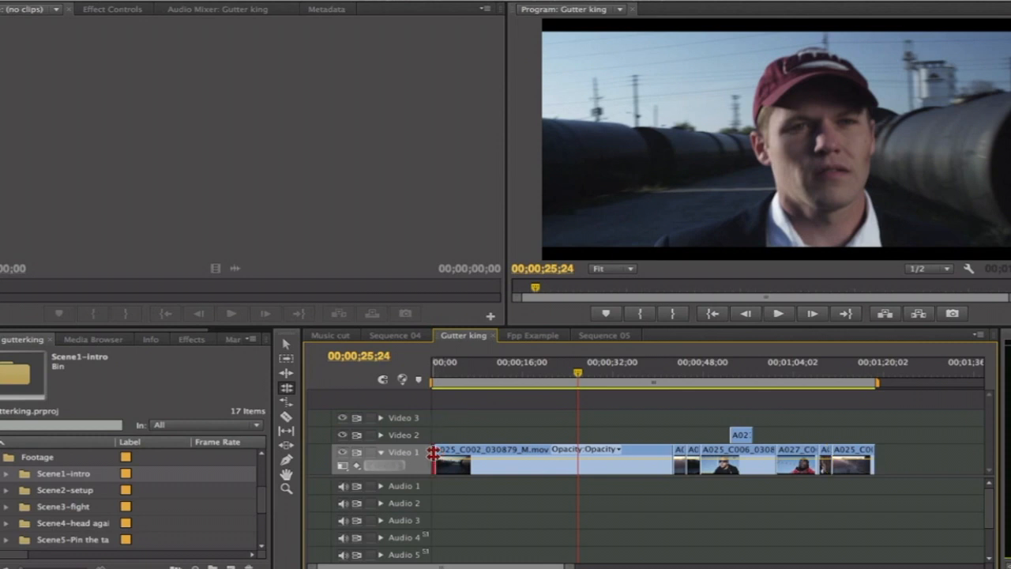
drag(433, 451, 529, 450)
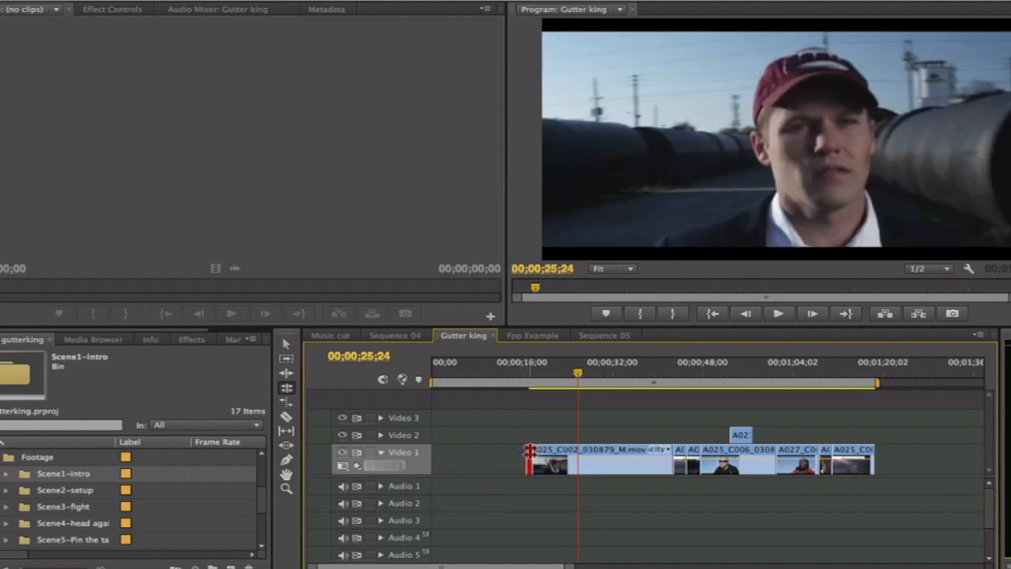
key(ctrl+z)
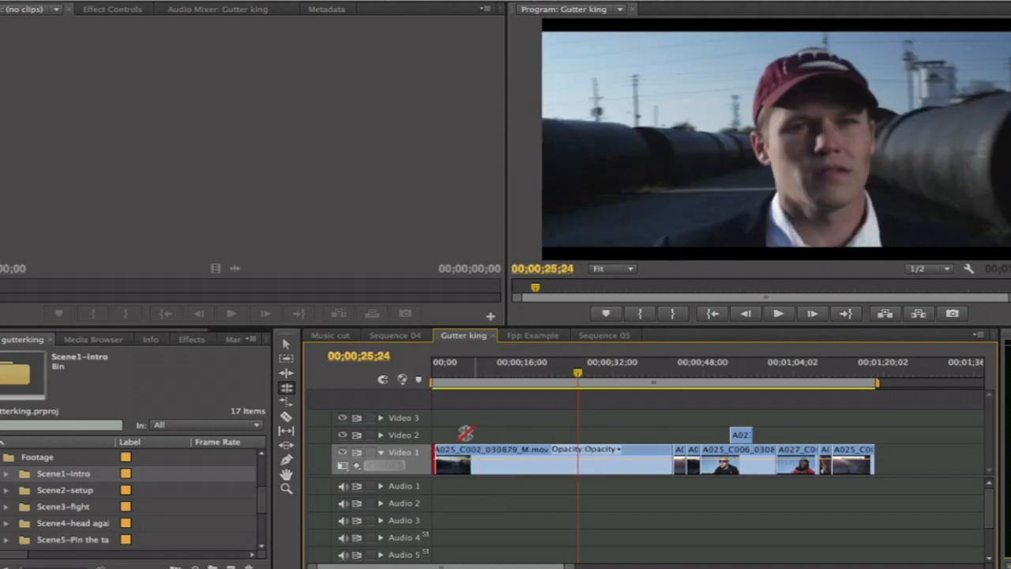
click(286, 373)
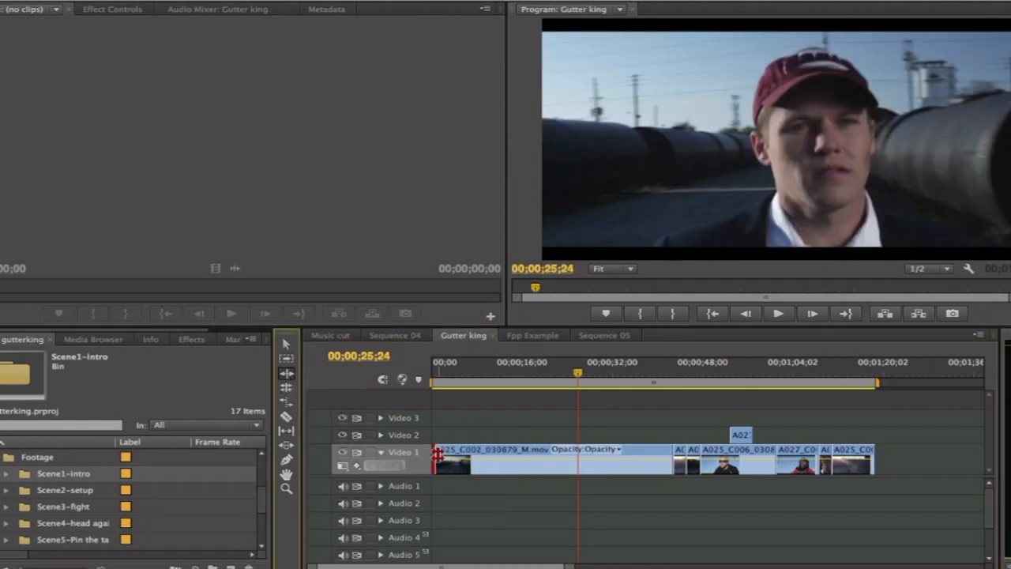
drag(435, 455, 577, 454)
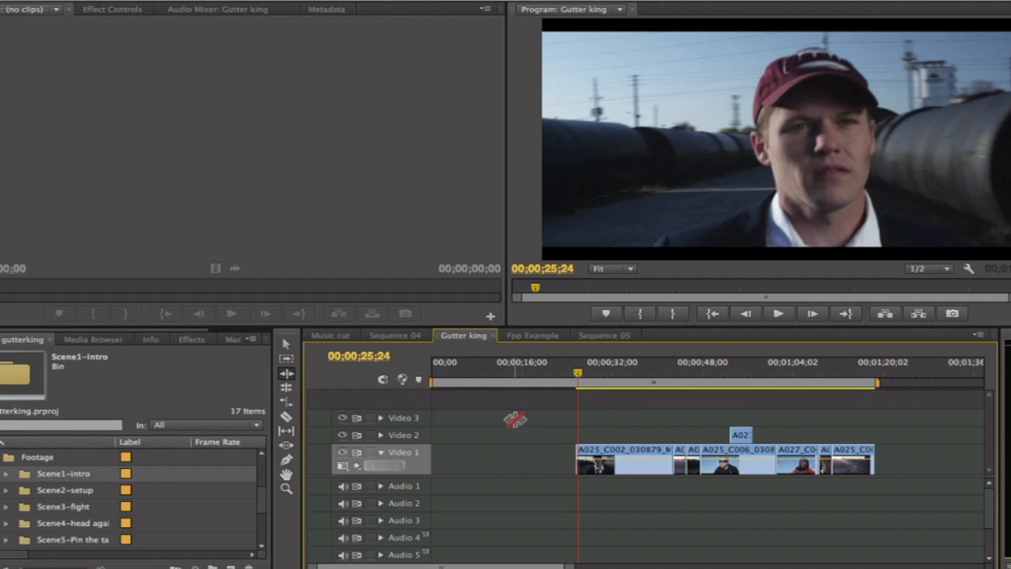
key(ctrl+z)
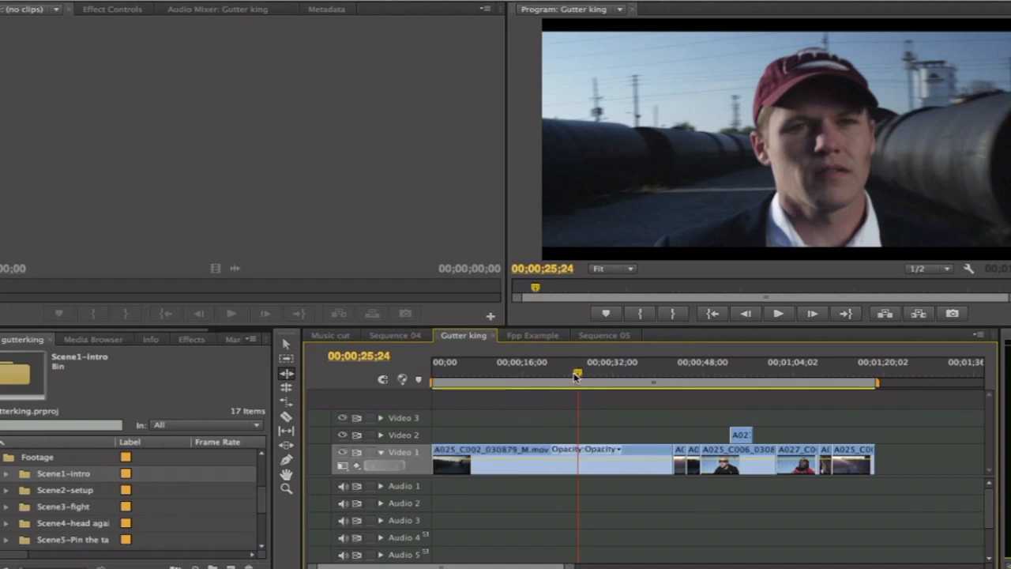
Ripple-trim the start of the opening clip A025_C002_030879_M.mov to about 00;00;24;18 and play the sequence from the beginning.
drag(576, 377, 568, 377)
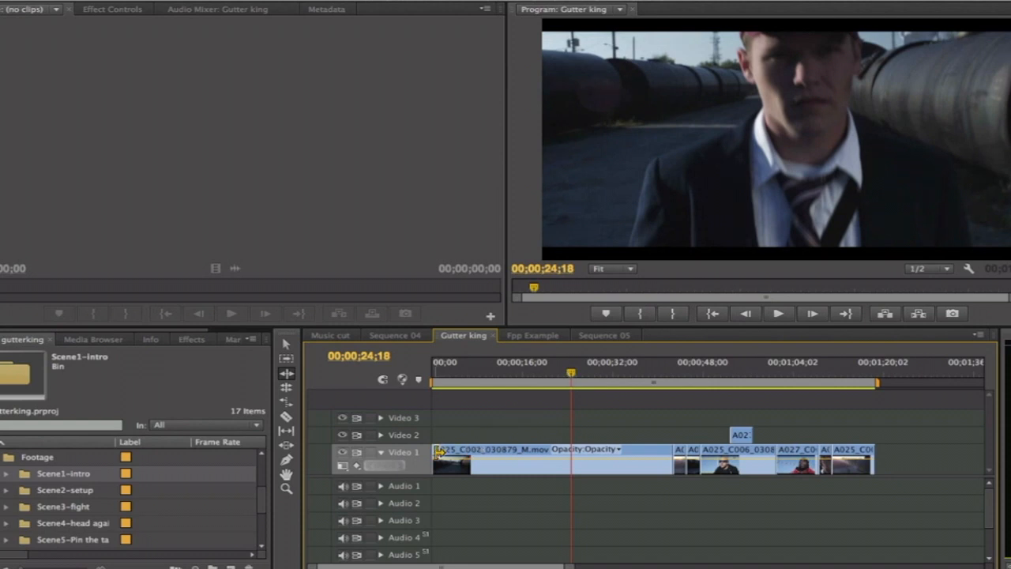
drag(438, 454, 576, 456)
drag(471, 375, 434, 378)
key(space)
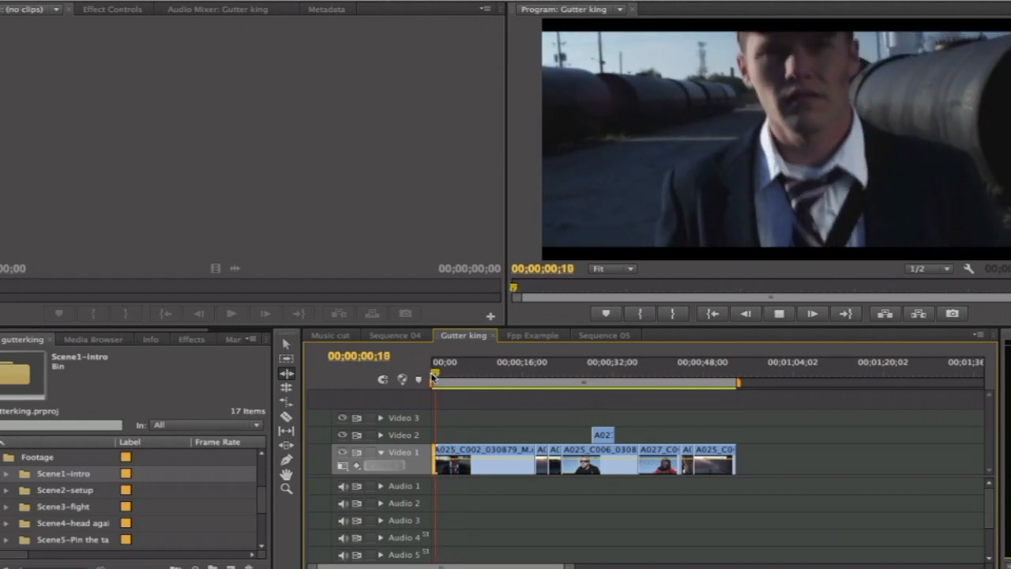
key(space)
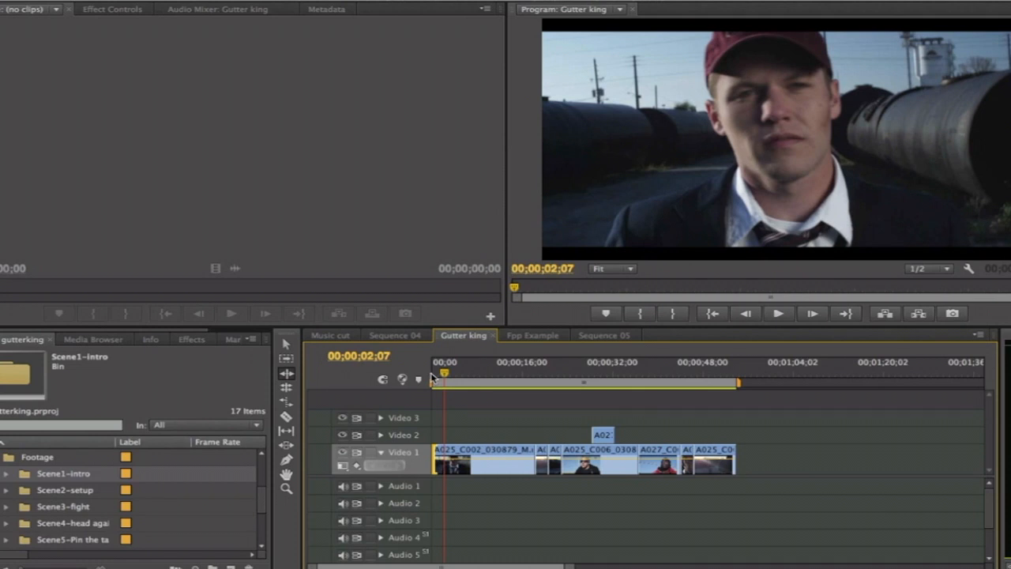
key(equal)
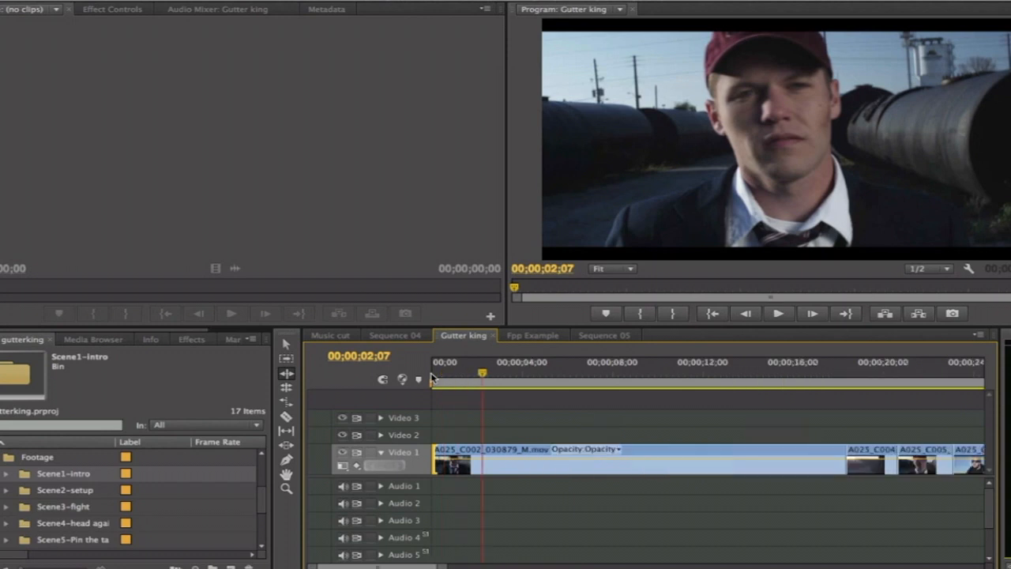
Choose the Rolling Edit tool and play back the cut between A025_C002 and A025_C004 from 00;00;15;29.
click(286, 389)
scroll(826, 400, down, 5)
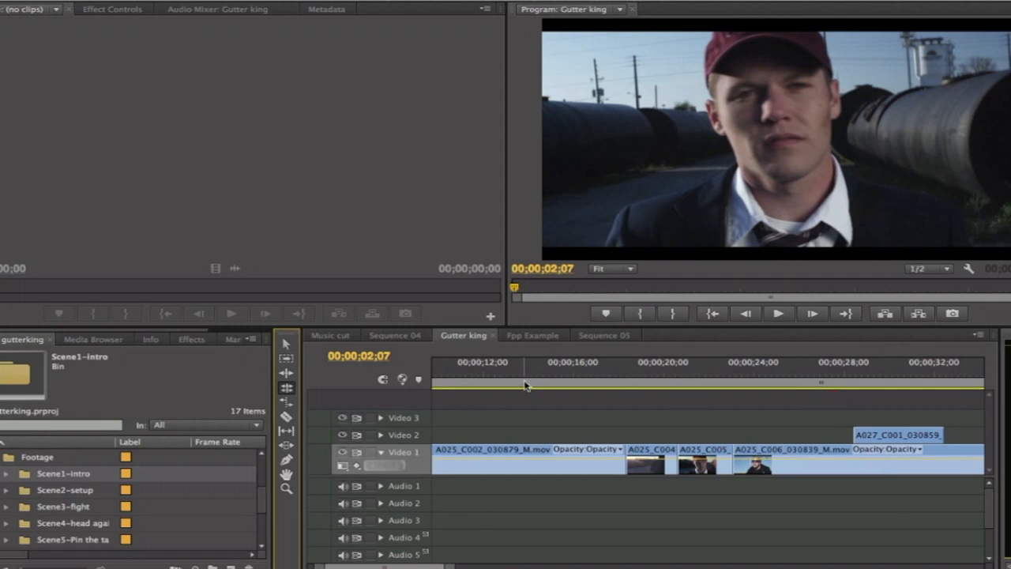
drag(609, 368, 575, 377)
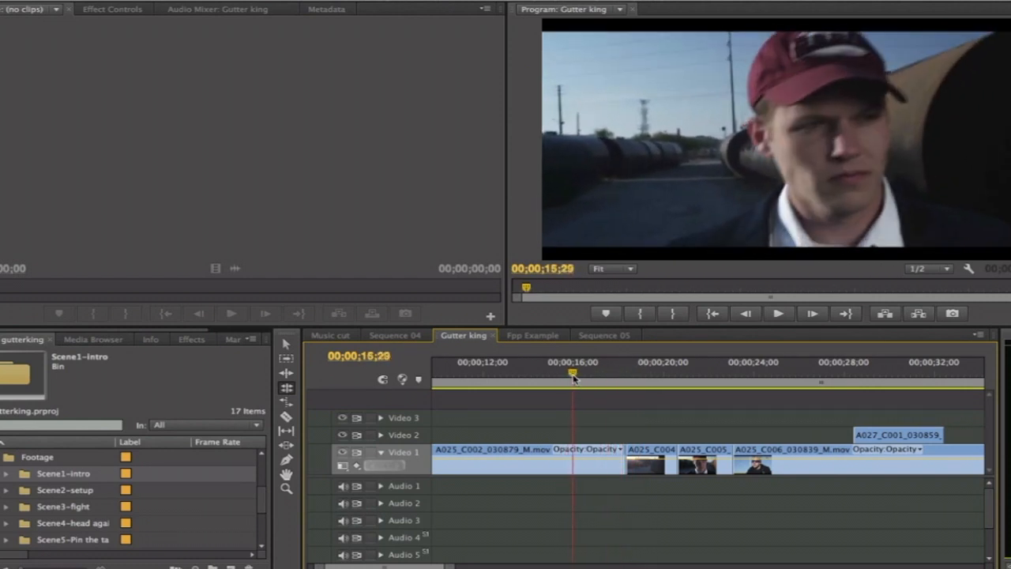
key(space)
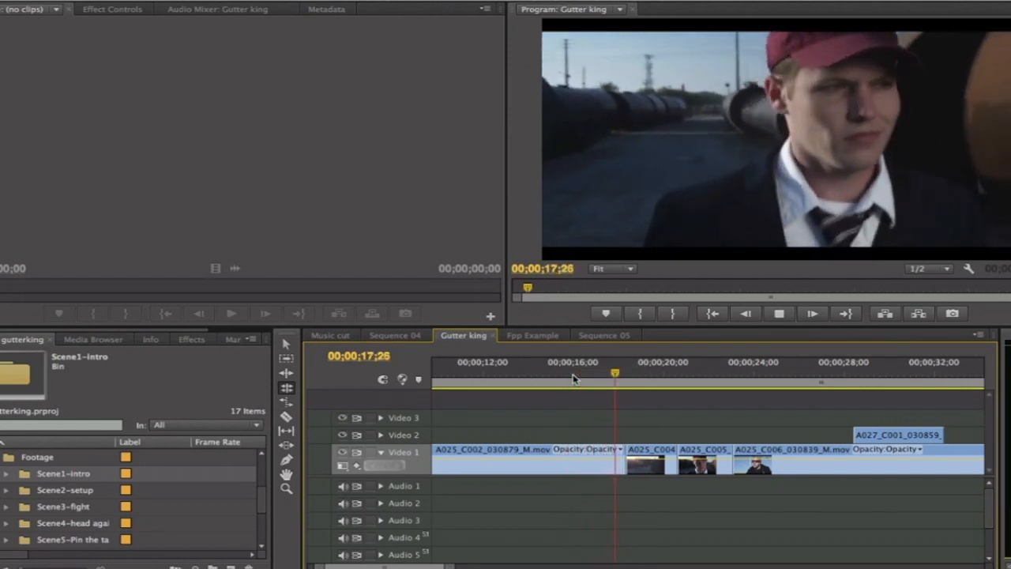
key(space)
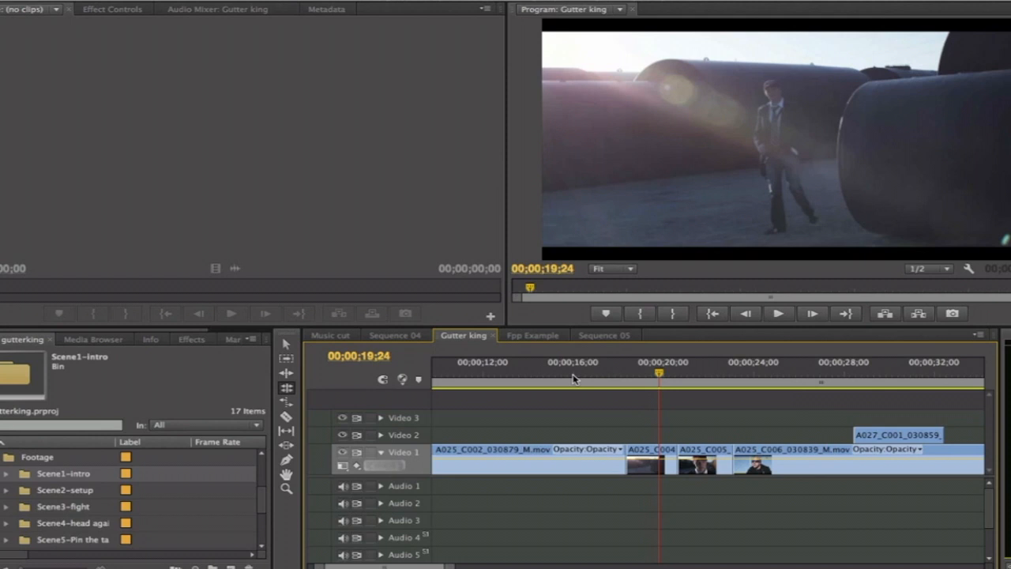
Roll the edit between A025_C002 and A025_C004 later to about 00;00;18;28 and play it back.
key(=)
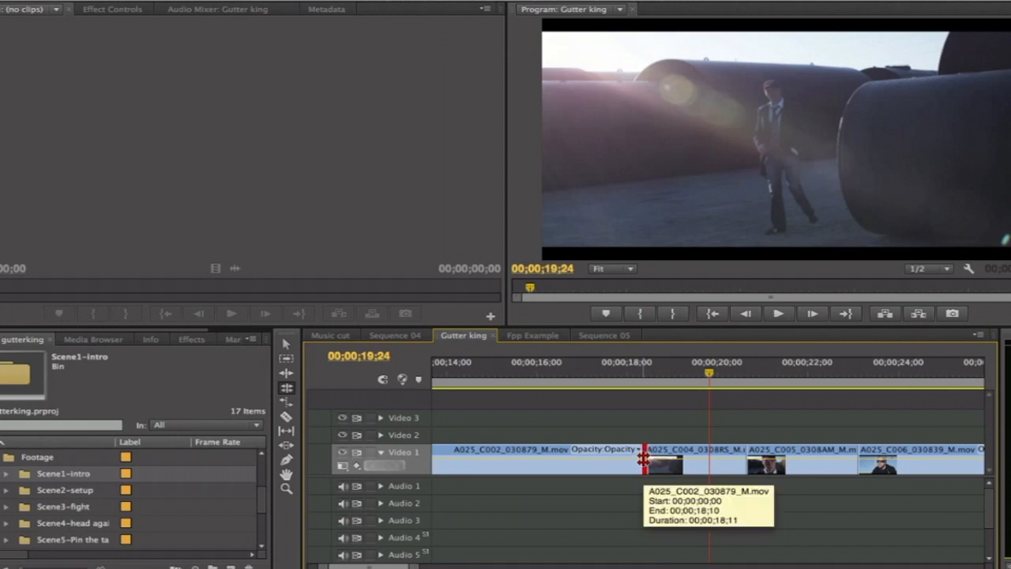
mouse_move(643, 458)
mouse_down()
mouse_move(619, 456)
mouse_move(678, 454)
mouse_move(627, 455)
mouse_move(660, 451)
mouse_move(637, 455)
mouse_move(644, 449)
mouse_up()
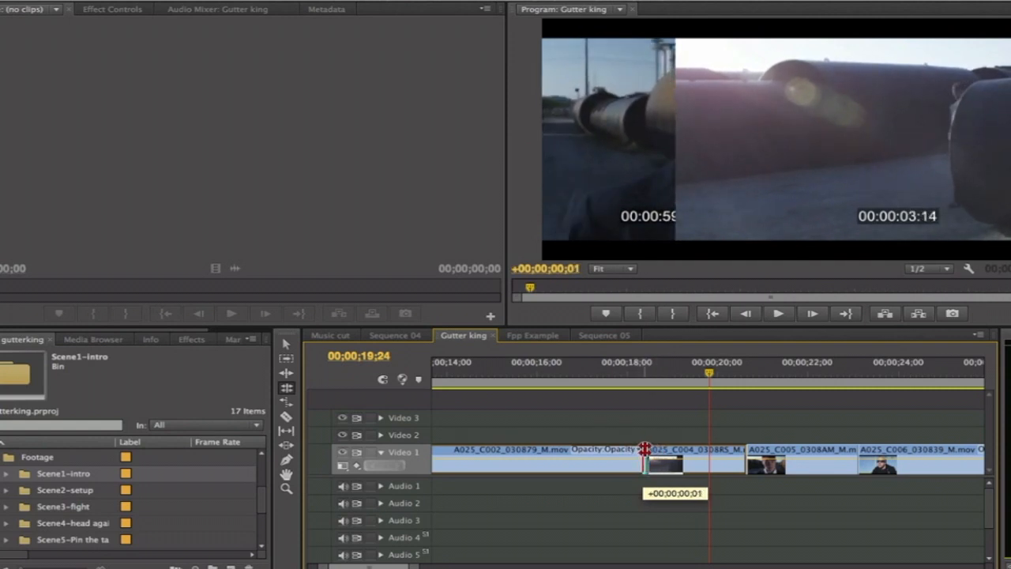
drag(645, 449, 671, 448)
click(619, 365)
key(space)
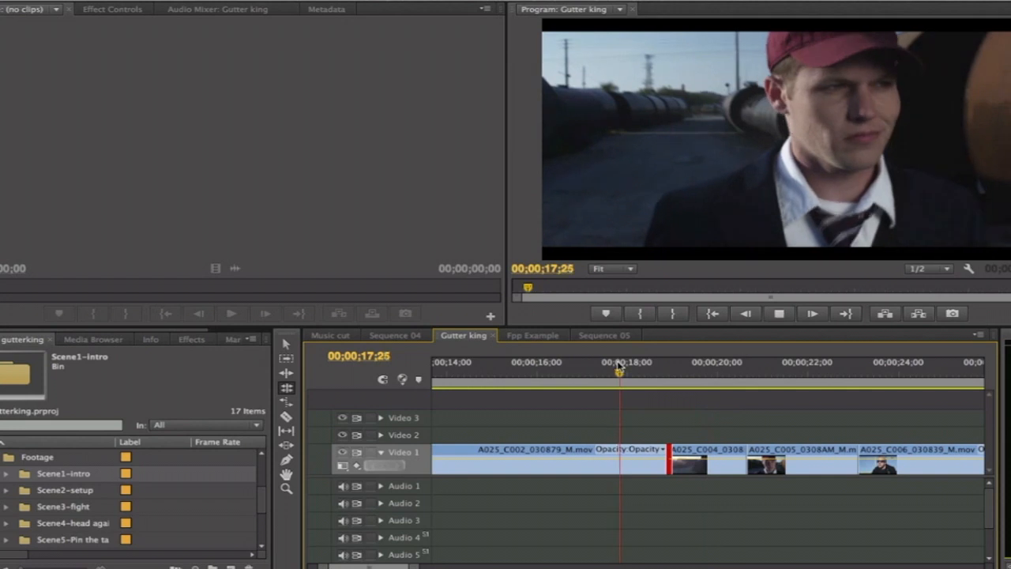
key(space)
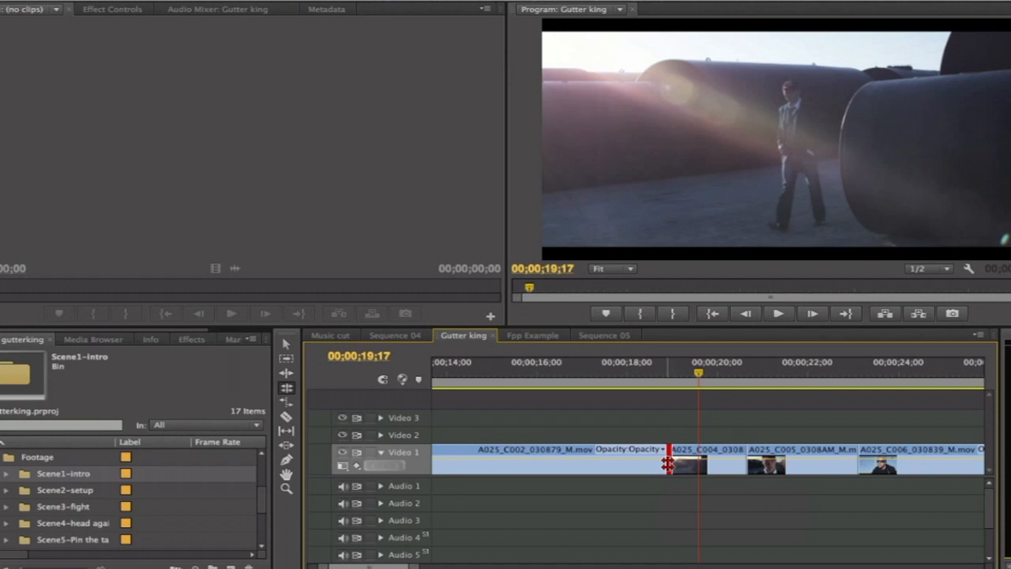
Roll the edit between A025_C002 and A025_C004 earlier to about 00;00;18;01 and review the cut.
drag(668, 464, 628, 463)
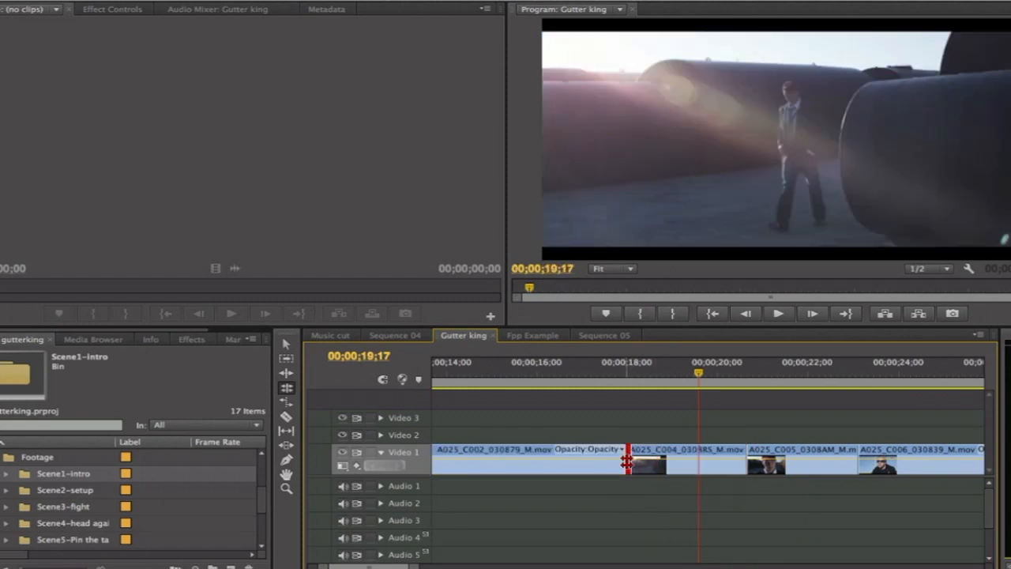
click(565, 368)
key(space)
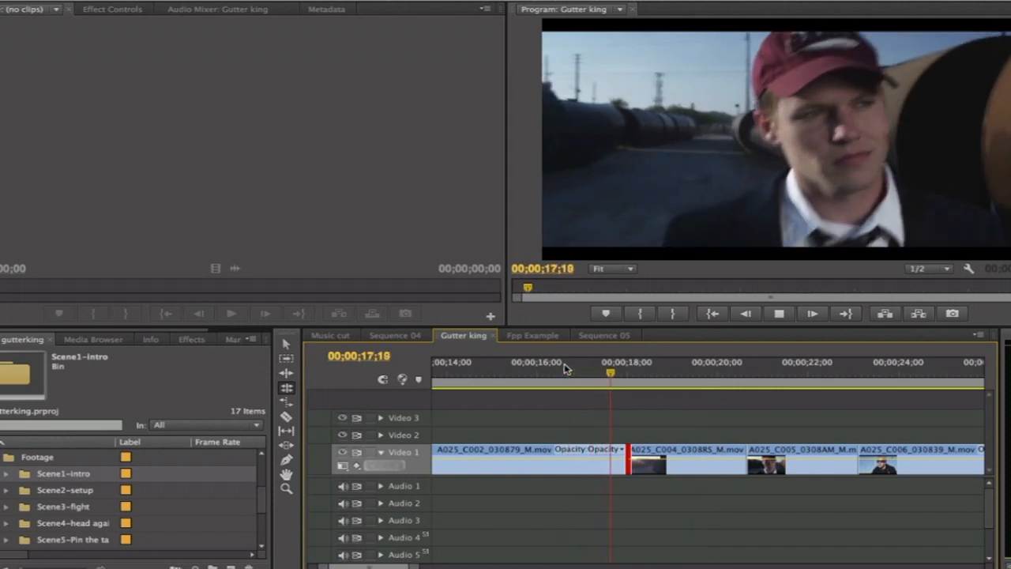
key(space)
Roll the edit between A025_C002 and A025_C004 to about 00;00;18;22 and play through the cut.
drag(628, 458, 660, 456)
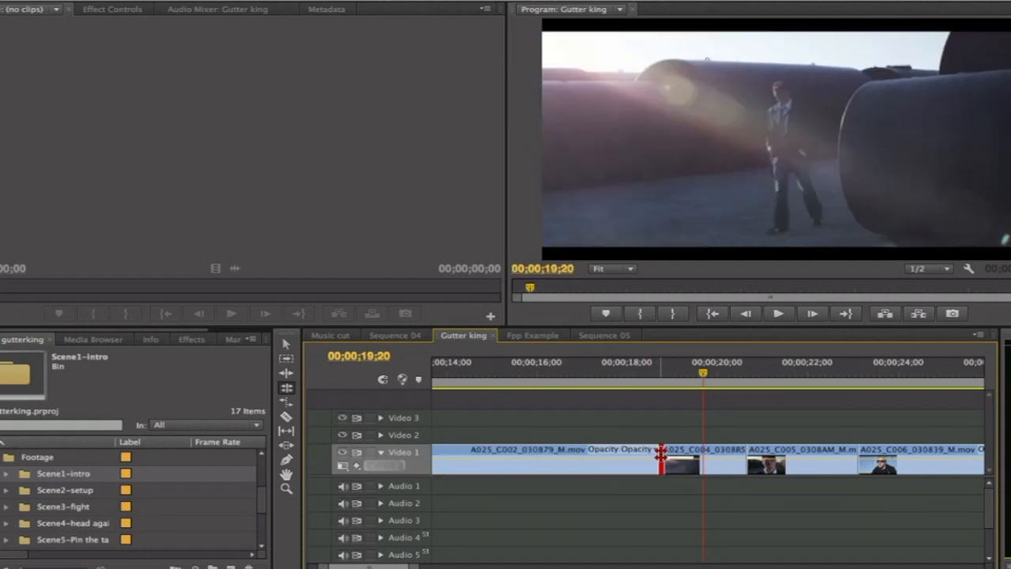
click(640, 366)
key(space)
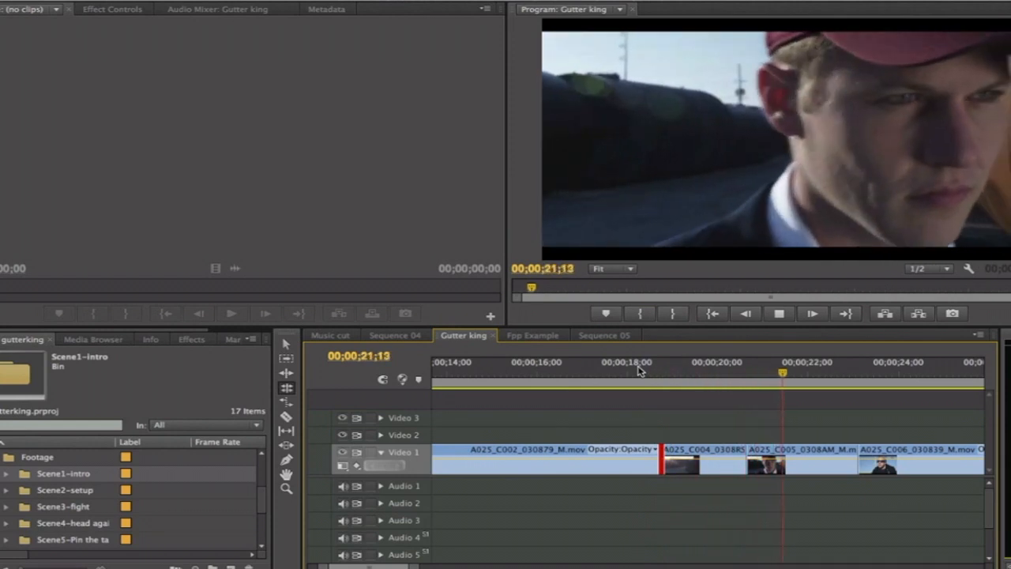
key(space)
Roll the edit between A025_C004 and A025_C005 earlier to about 00;00;20;13 and play it back.
click(747, 460)
drag(746, 460, 737, 461)
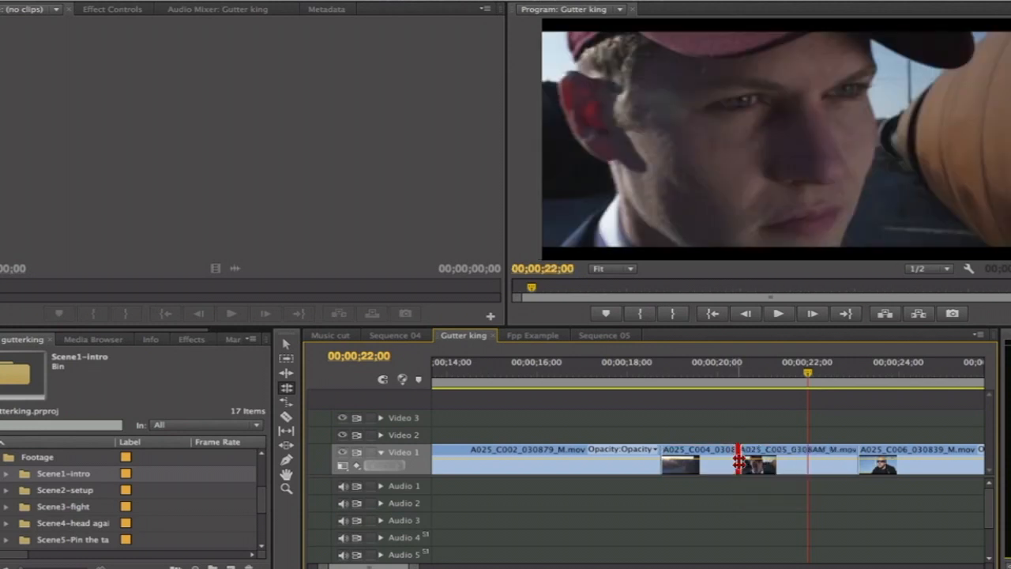
click(713, 371)
key(space)
key(space)
Roll the edit between A025_C004 and A025_C005 later to about 00;00;20;23 and review the cut.
drag(739, 450, 754, 451)
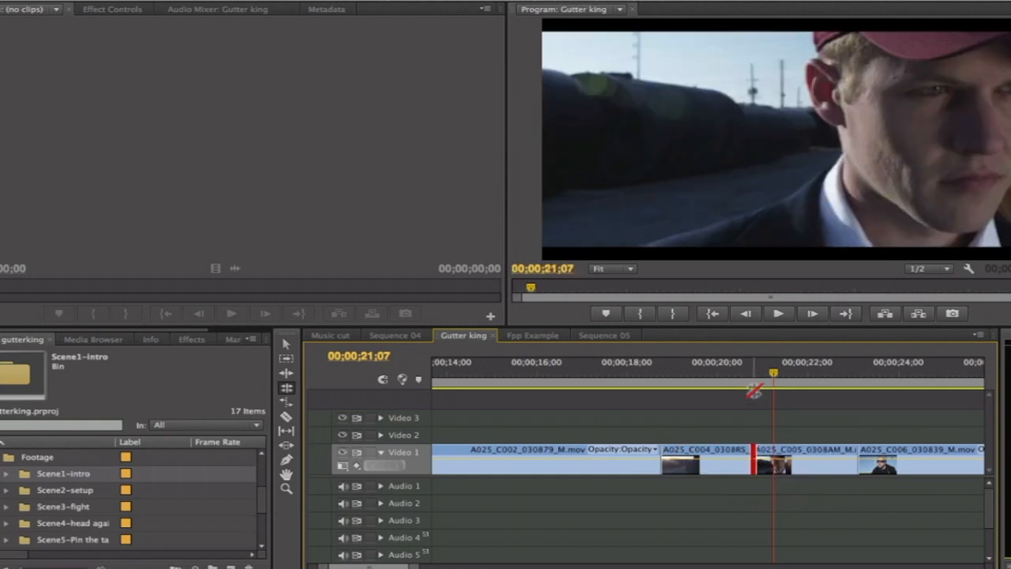
click(728, 373)
key(space)
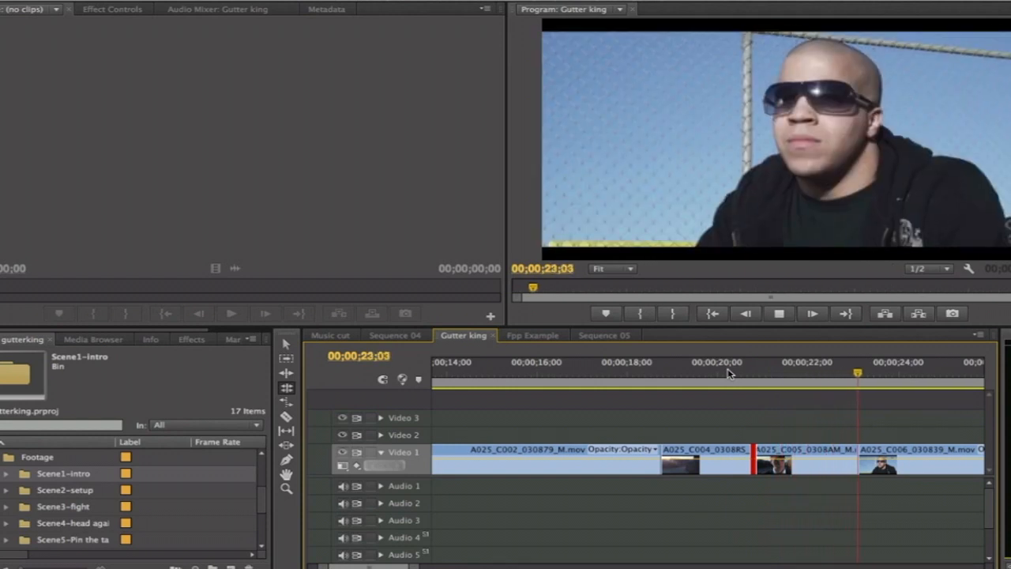
key(space)
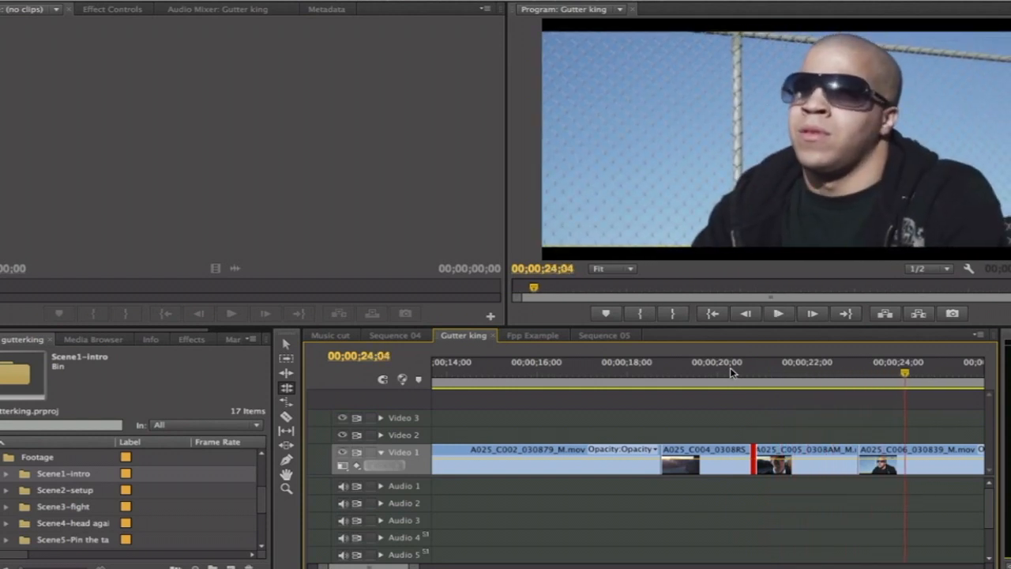
Ripple-trim the start of A025_C006_030839_M.mov slightly earlier to extend the clip, and play the cut from 00;00;22;14.
click(287, 373)
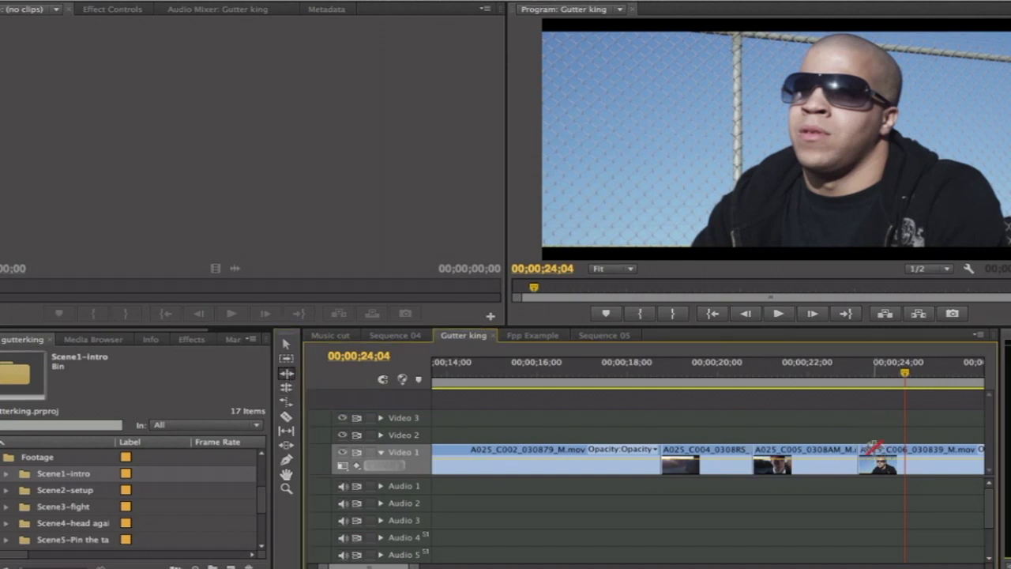
drag(863, 452, 850, 454)
click(828, 372)
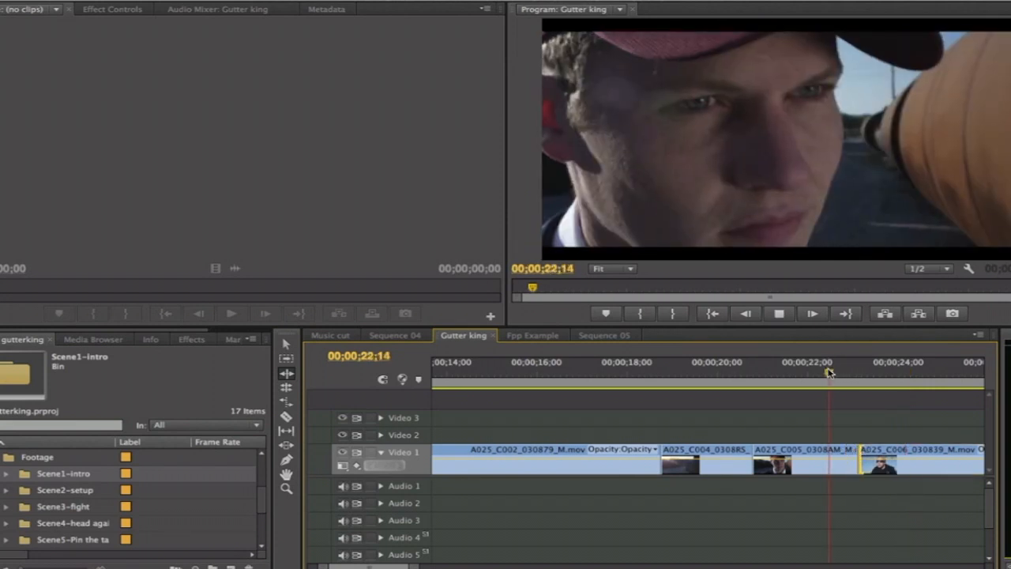
key(space)
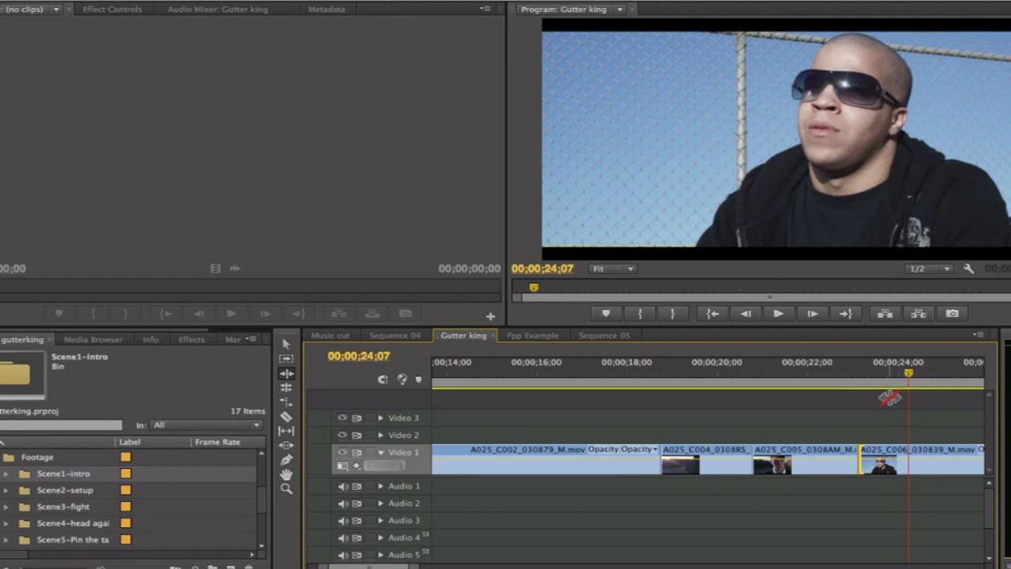
Choose the Slip tool and scrub through the cutaway A027_C001_030859_M.mov on Video 2 up to 00;00;32;03.
scroll(889, 397, down, 10)
drag(618, 367, 635, 393)
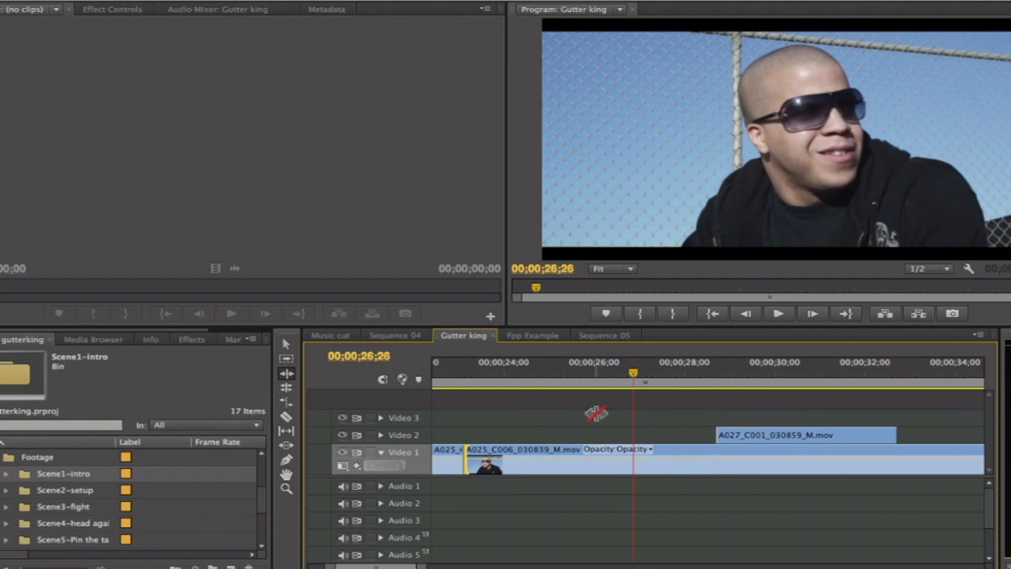
drag(724, 370, 779, 377)
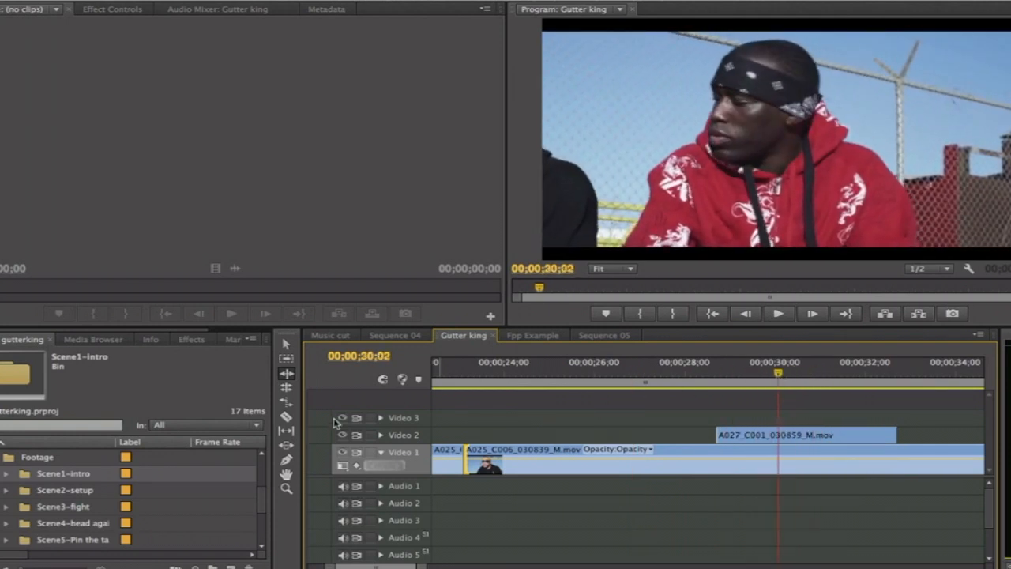
click(288, 434)
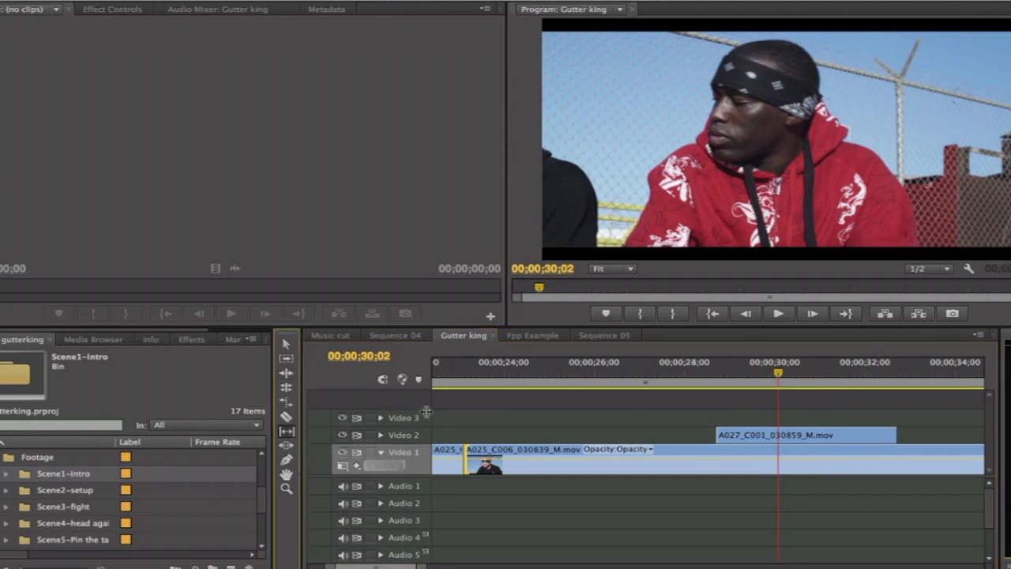
drag(777, 376, 870, 388)
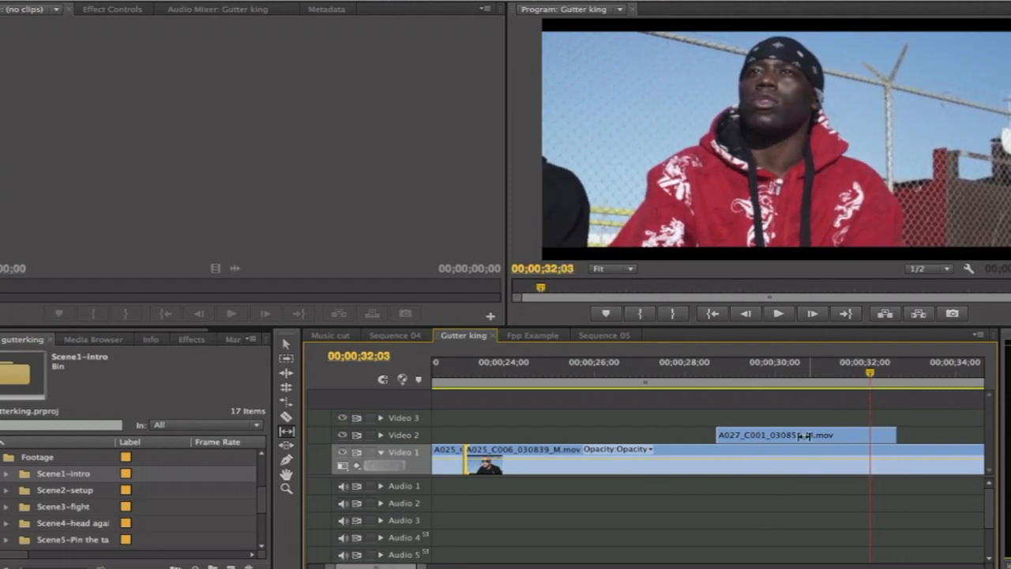
Slip A027_C001_030859_M.mov on Video 2 to earlier source footage and play into the cutaway twice.
click(286, 432)
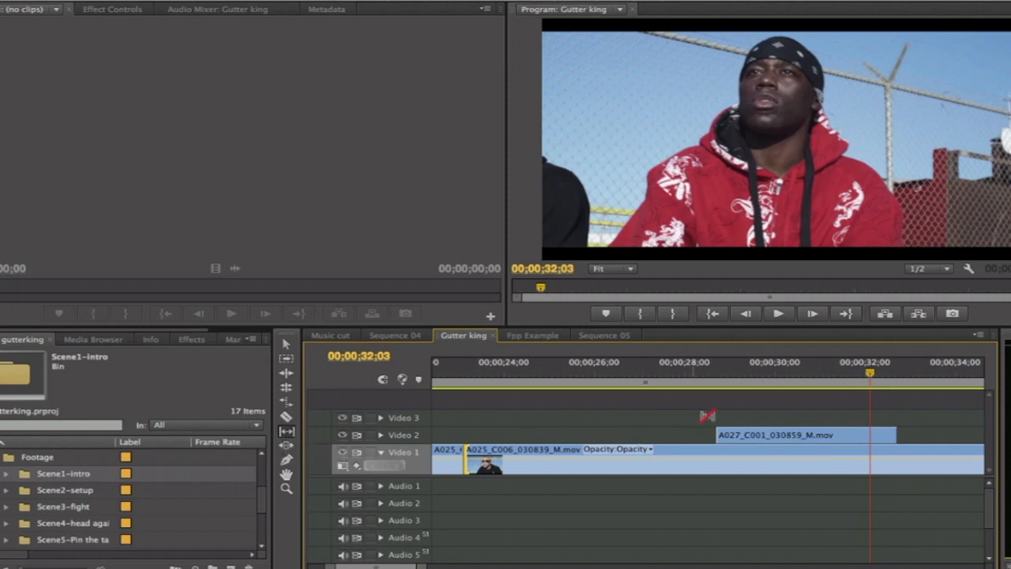
click(800, 434)
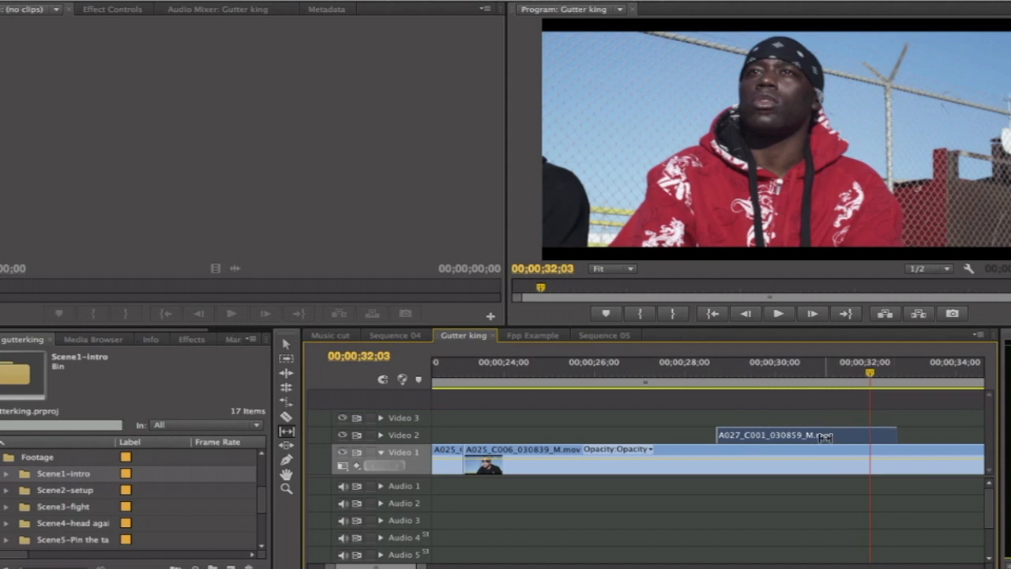
drag(823, 436, 870, 435)
click(710, 371)
key(space)
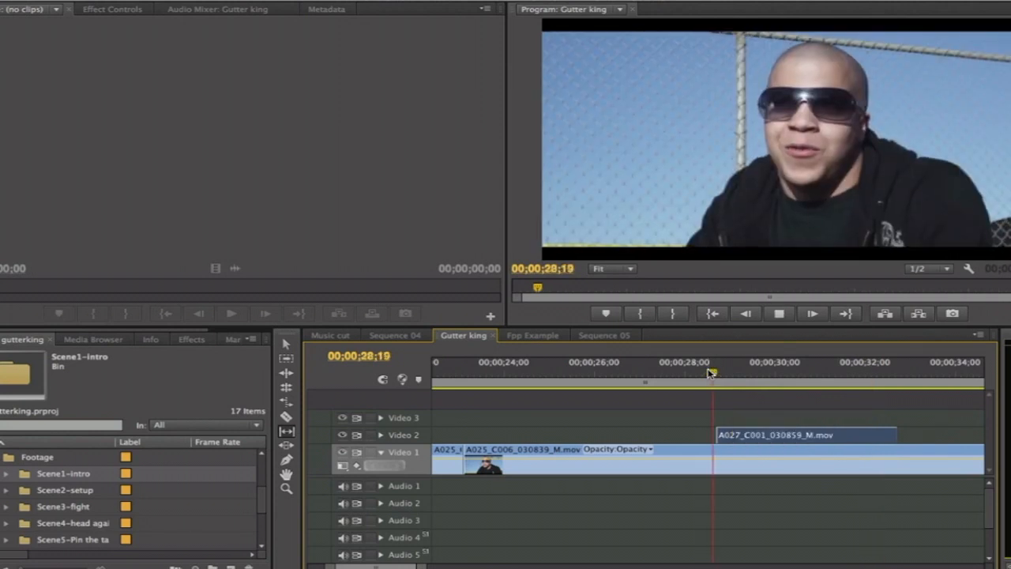
key(space)
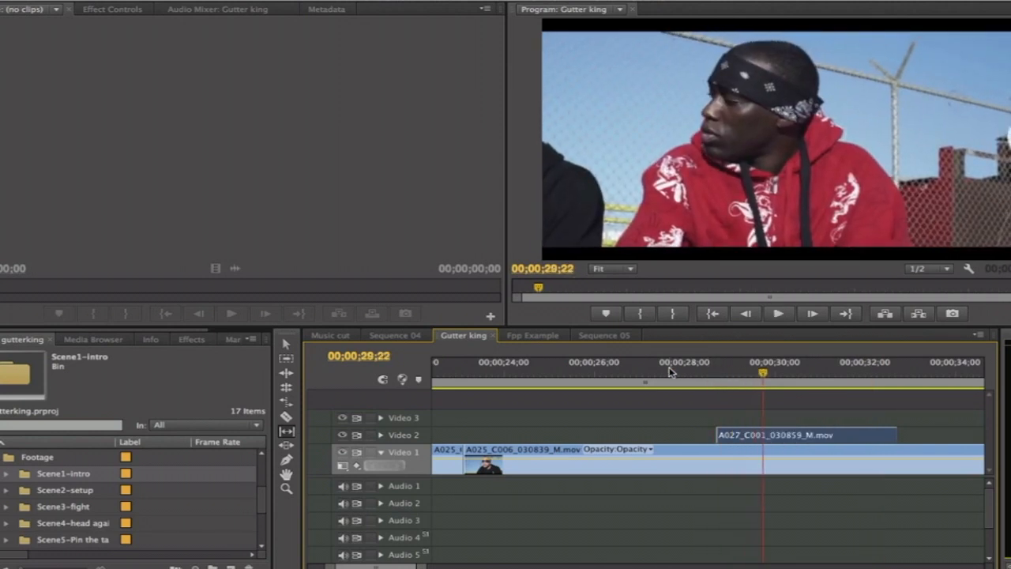
click(670, 371)
key(space)
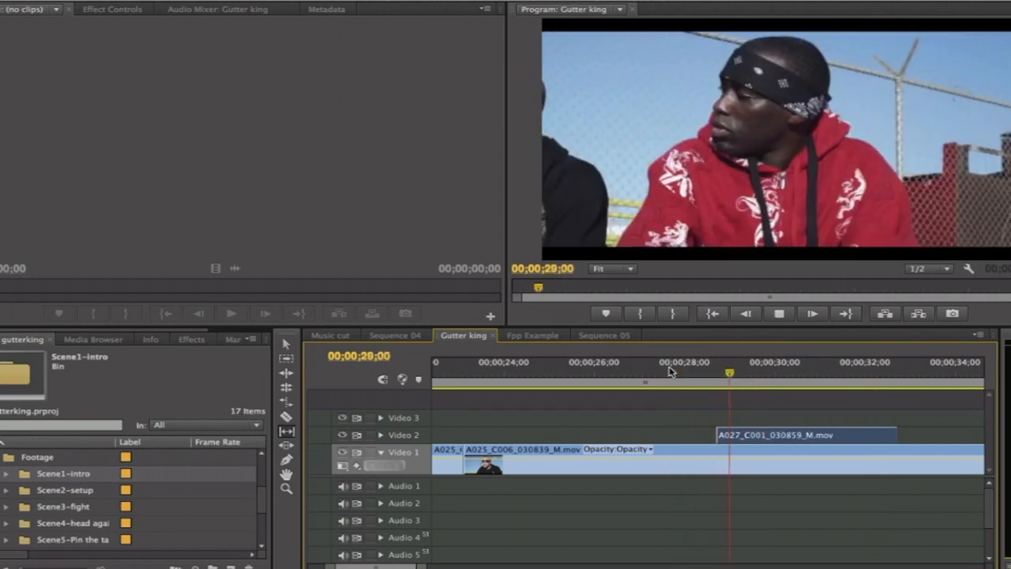
key(space)
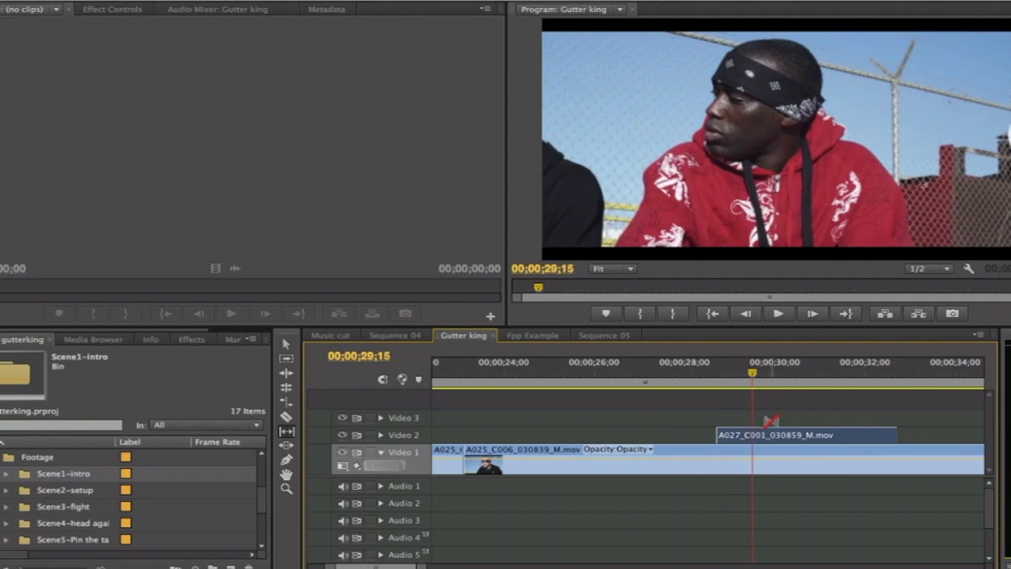
Slip the Video 2 cutaway A027_C001_030859_M.mov further toward earlier footage and play it through.
drag(781, 435, 845, 433)
key(space)
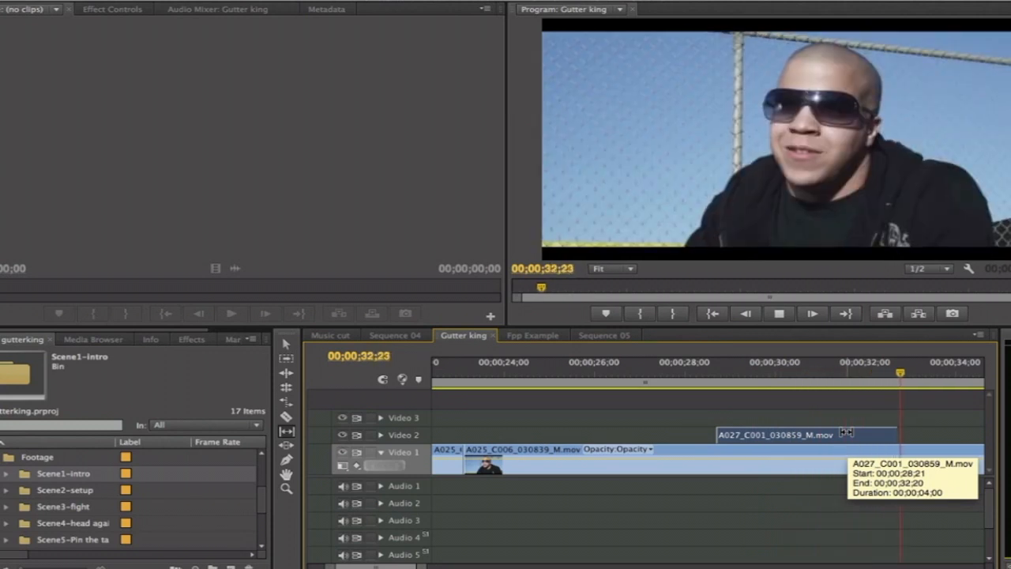
key(space)
Slip the Video 2 cutaway A027_C001_030859_M.mov back to later source footage and play it up to 00;00;31;00.
drag(845, 433, 712, 439)
click(703, 373)
key(space)
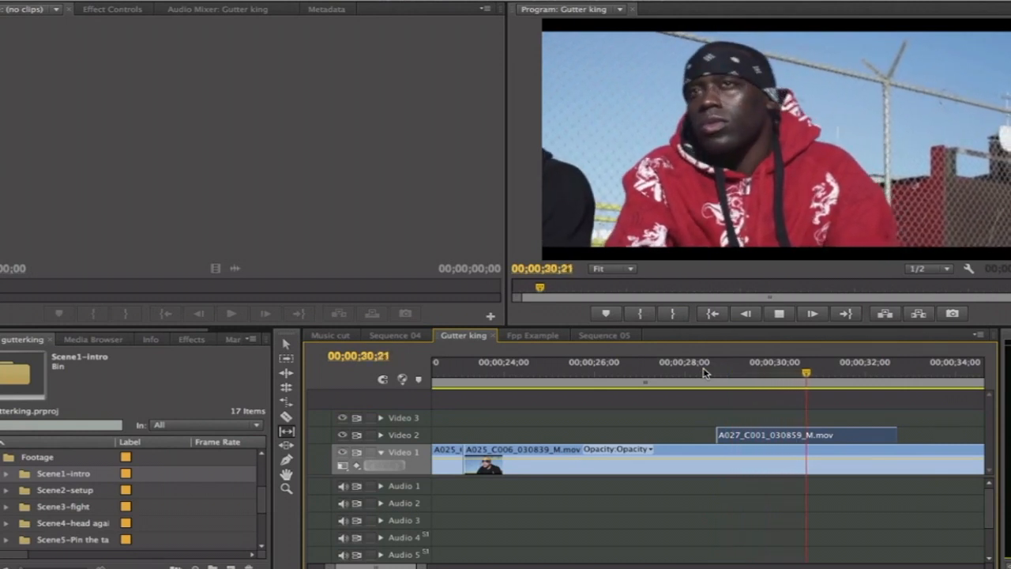
key(space)
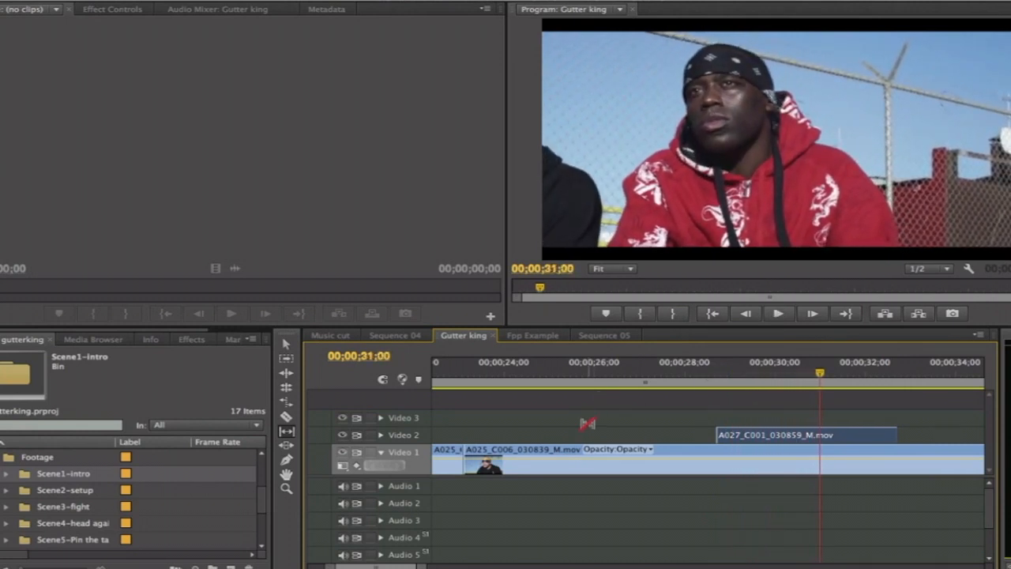
Slide A025_C005_0308AM_M.mov earlier between its neighbours to start at about 00;00;20;16, and position the playhead at 00;00;20;03.
scroll(587, 423, up, 6)
scroll(586, 423, up, 2)
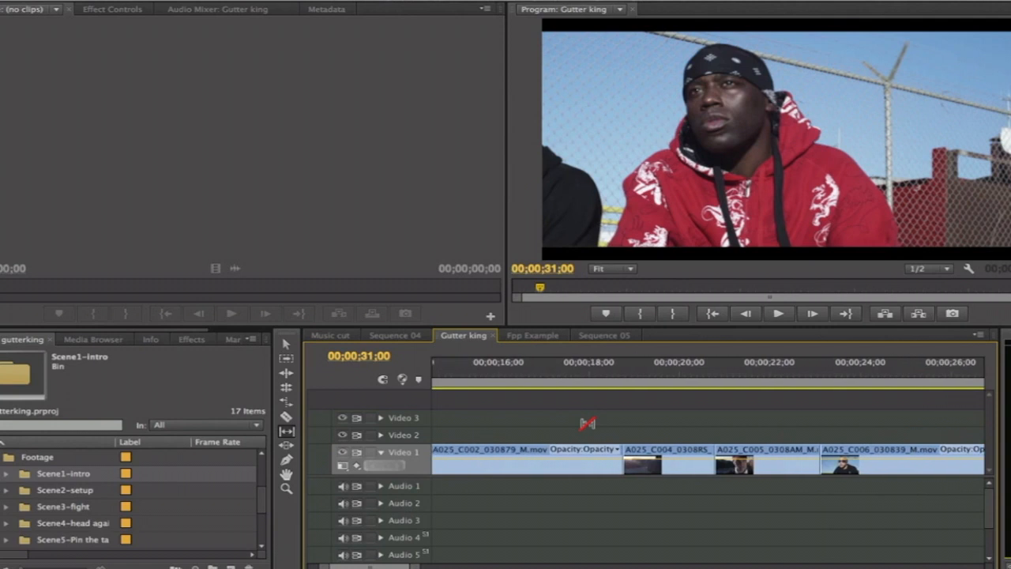
click(287, 444)
click(751, 464)
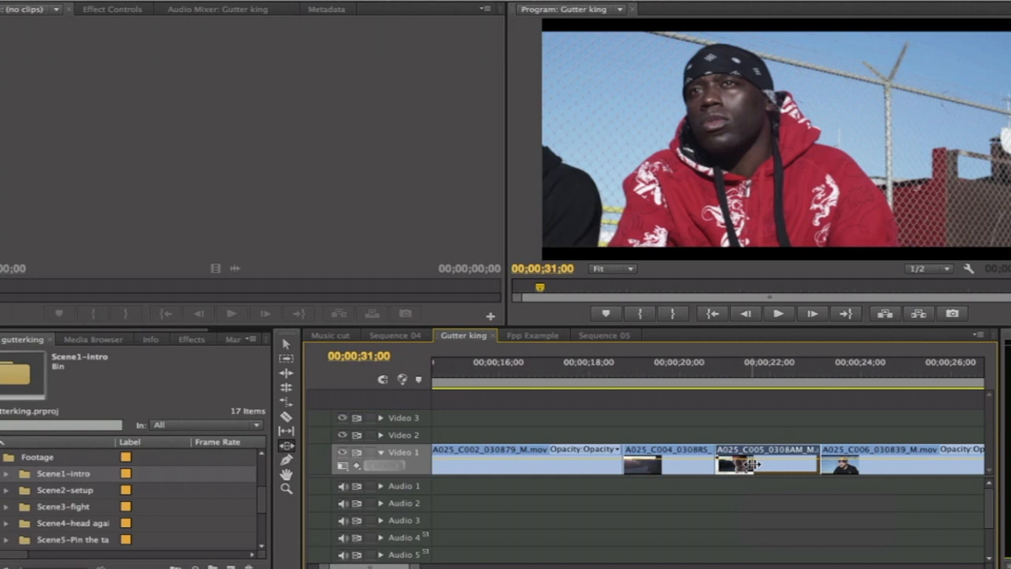
mouse_move(752, 464)
mouse_down()
mouse_move(770, 464)
mouse_move(735, 466)
mouse_move(779, 464)
mouse_move(742, 467)
mouse_up()
click(684, 373)
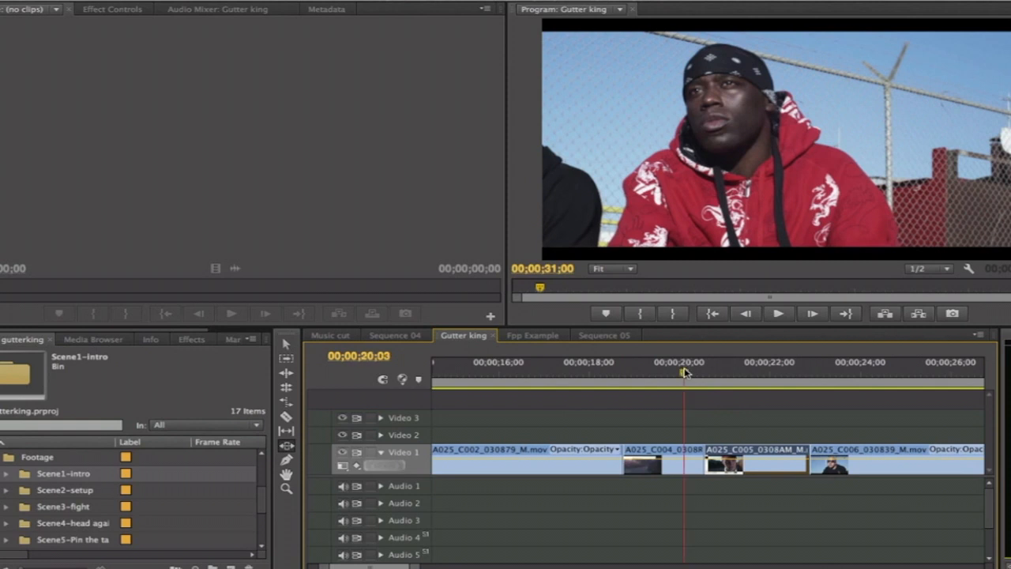
Slide A025_C005_0308AM_M.mov later between its neighbours to start at about 00;00;20;23, playing across its opening cut before and after the change.
key(space)
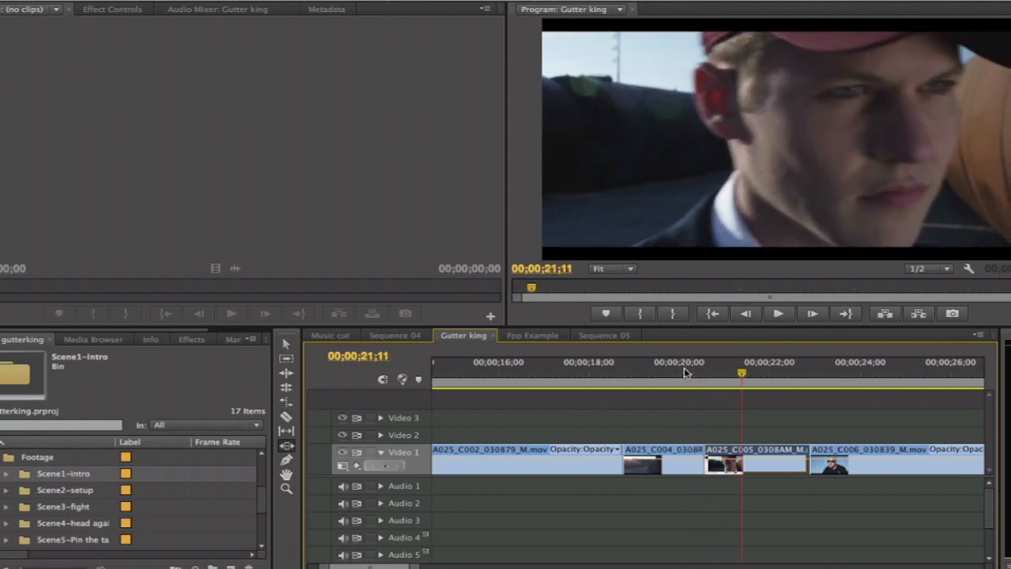
click(684, 367)
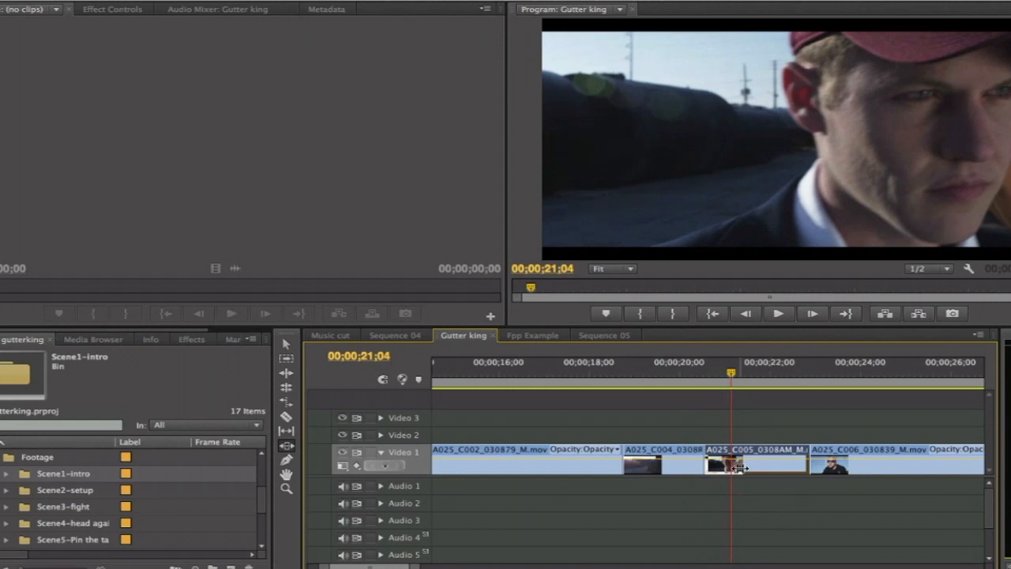
drag(738, 467, 749, 466)
click(691, 367)
key(space)
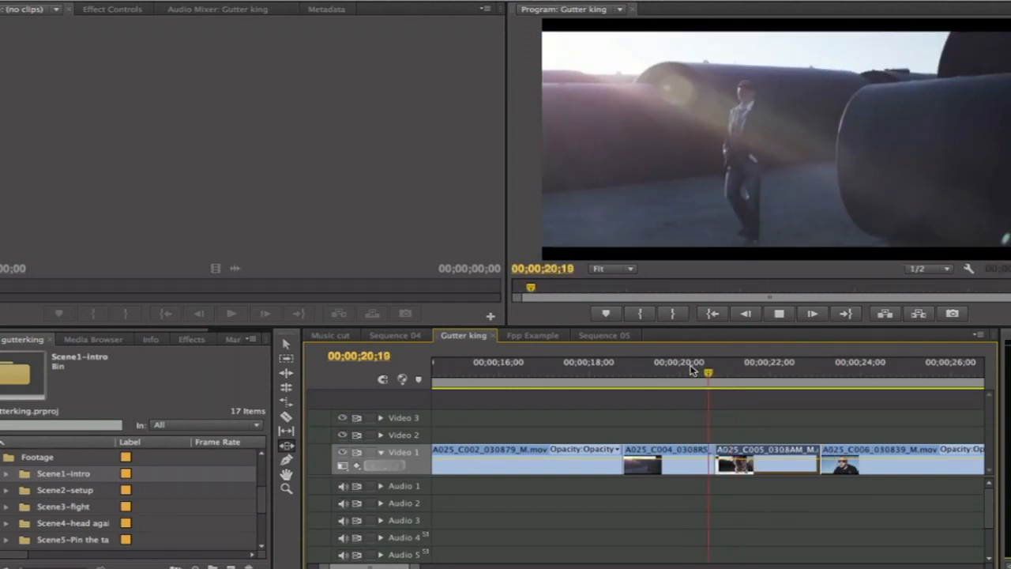
key(space)
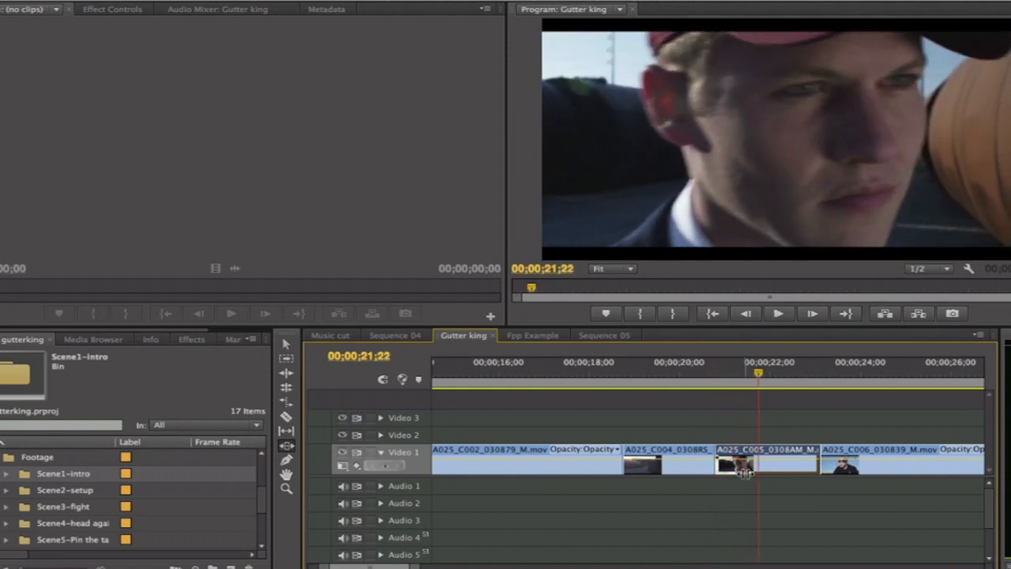
Try sliding A025_C005_0308AM_M.mov further to start at about 00;00;21;02, nudge it slightly earlier, and play the cut after each change.
drag(745, 466, 757, 466)
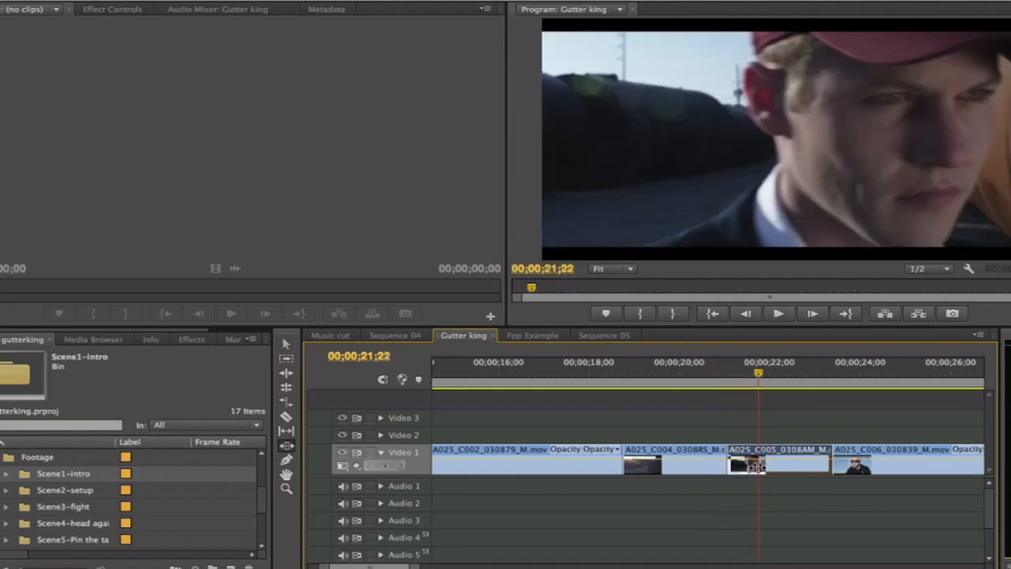
click(695, 368)
key(space)
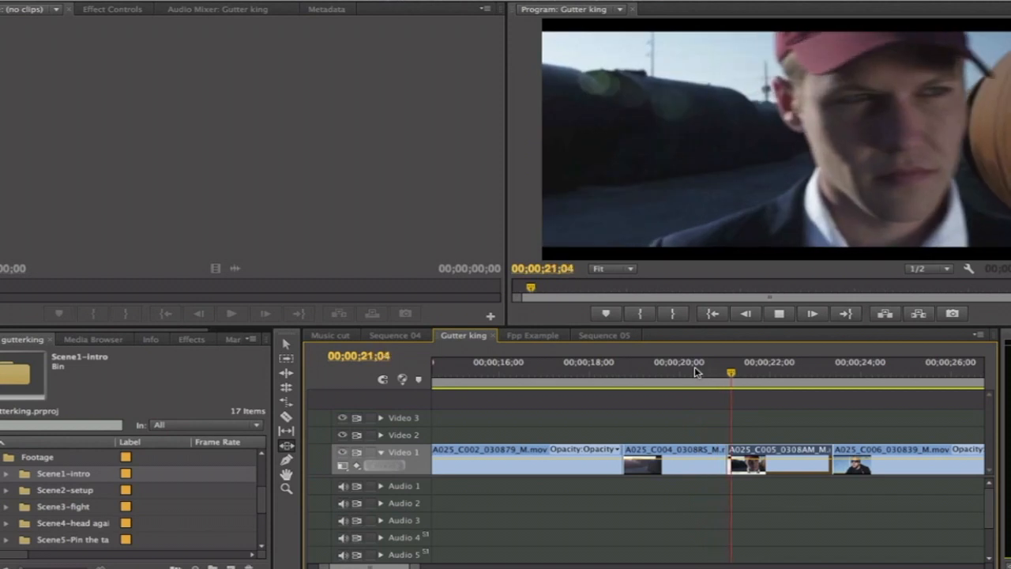
key(space)
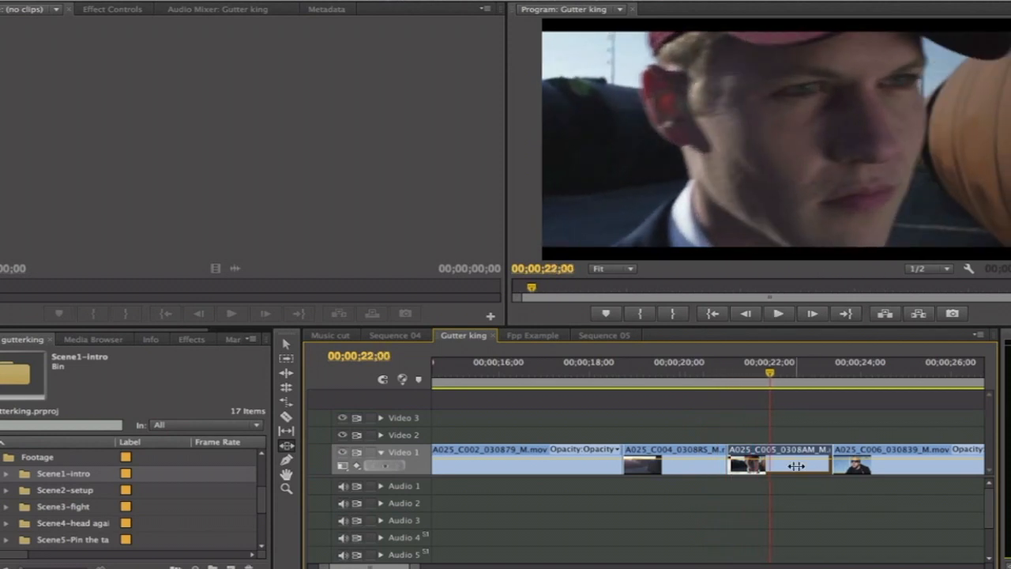
drag(796, 466, 793, 466)
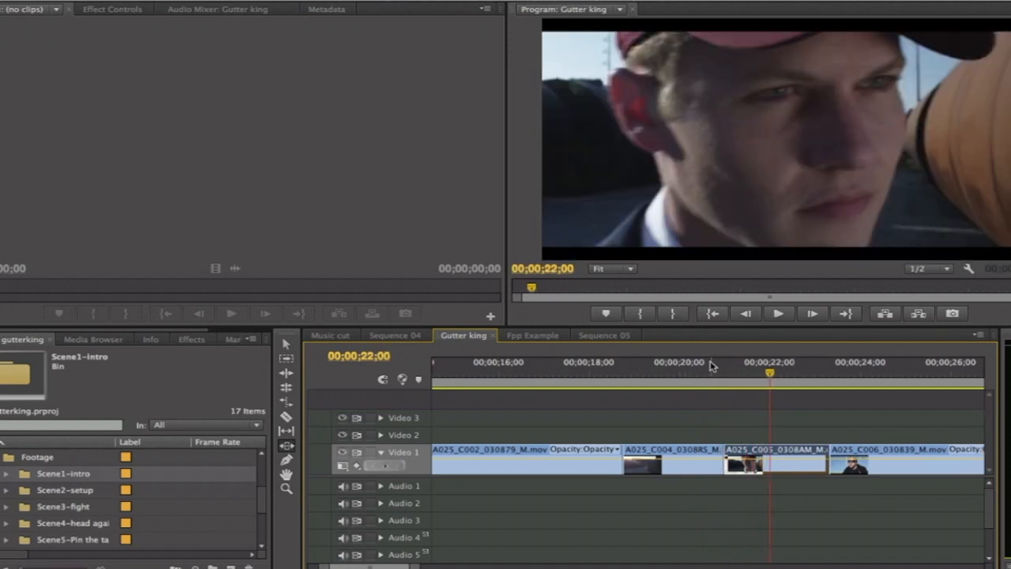
click(707, 371)
key(space)
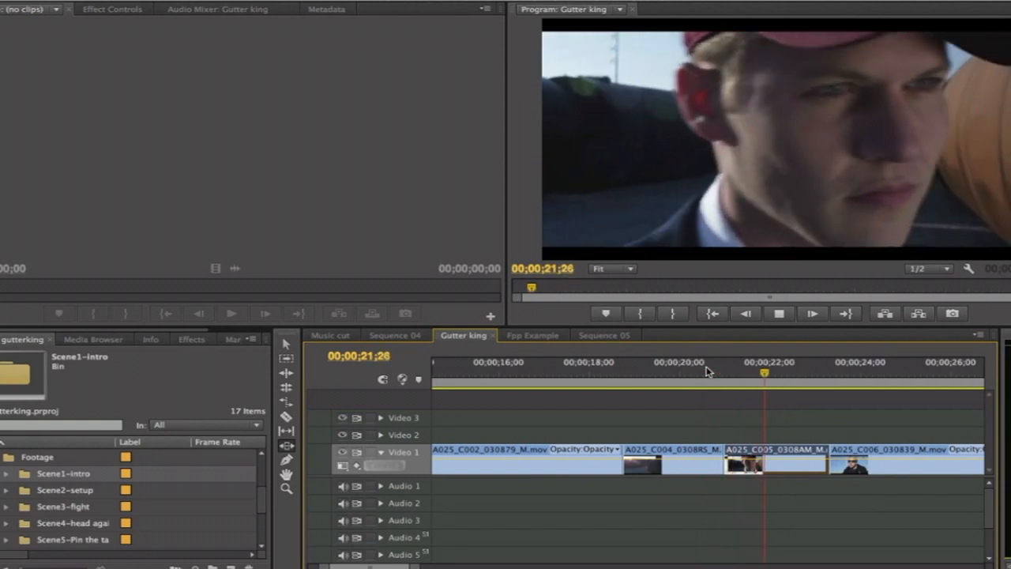
key(space)
Slide A025_C005_0308AM_M.mov back to start right after 00;00;20;22 and play across the cut.
drag(775, 467, 768, 467)
click(693, 368)
key(space)
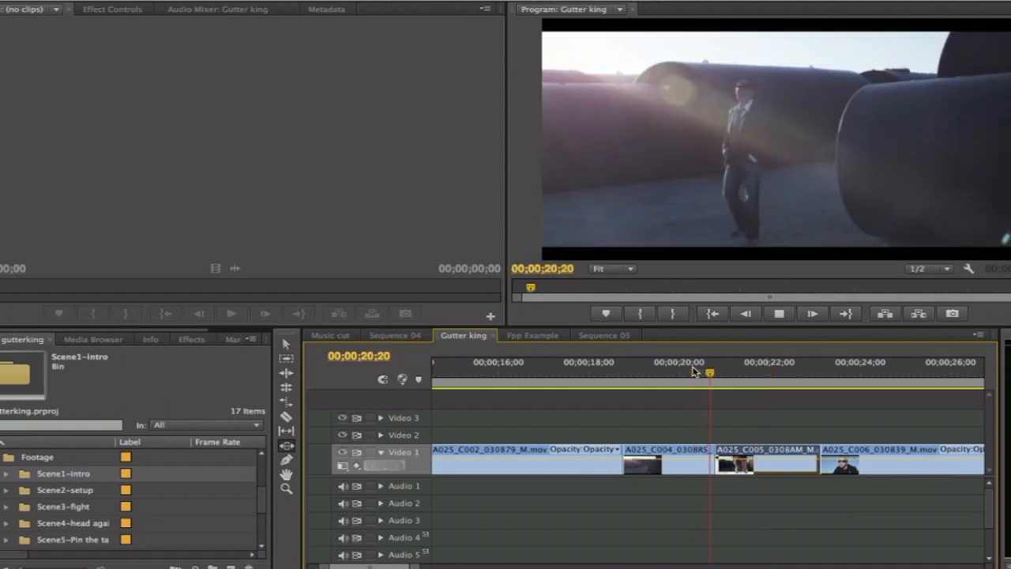
key(space)
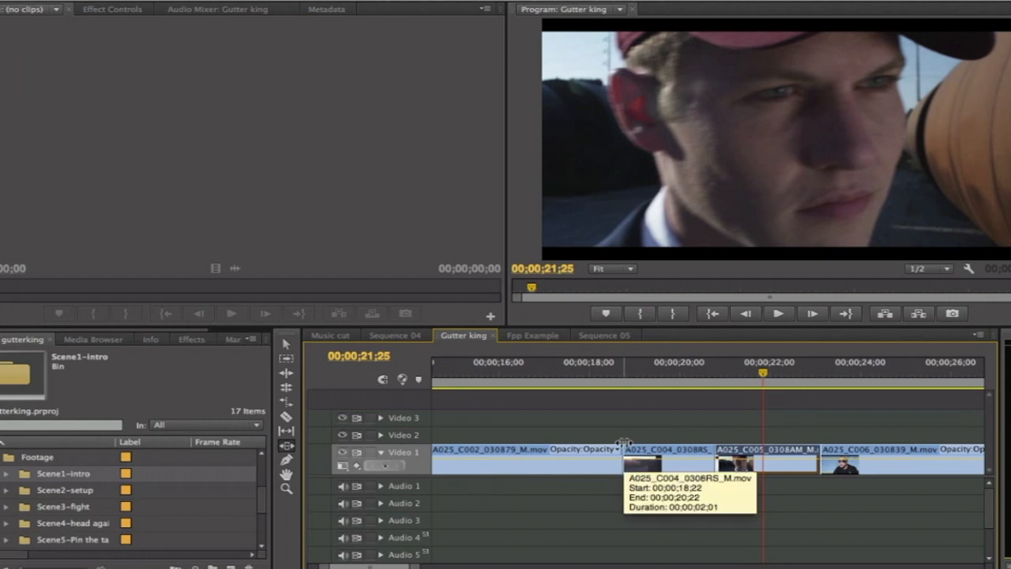
Position the playhead at 00;00;22;09 over A025_C005_0308AM_M.mov and save the project.
key(backslash)
click(613, 377)
key(equal)
key(equal)
key(equal)
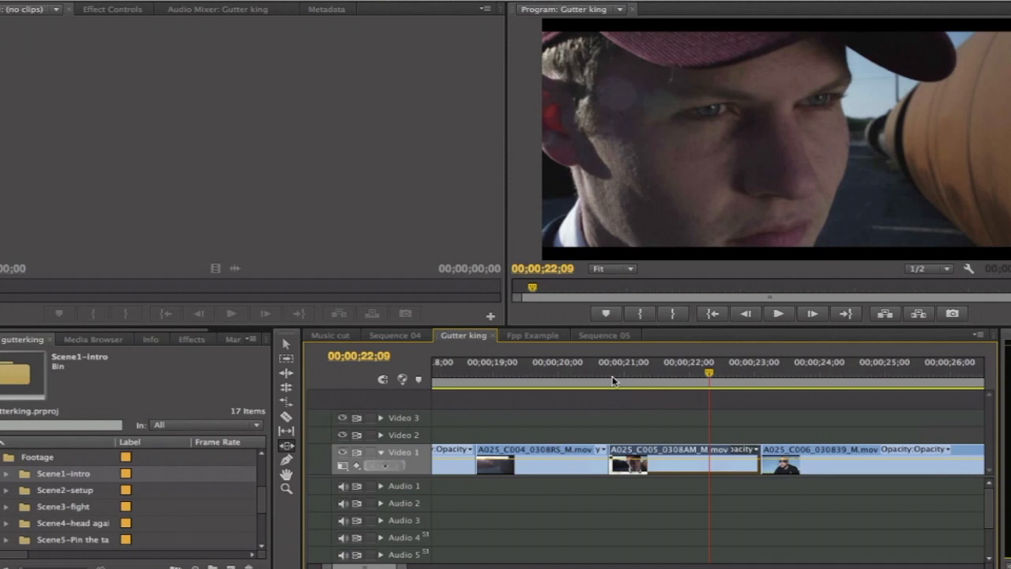
key(ctrl+s)
Load A027_C004_03084F_M.mov from the Scene2-setup bin into the Source Monitor and scrub through it to 08:04.
click(7, 475)
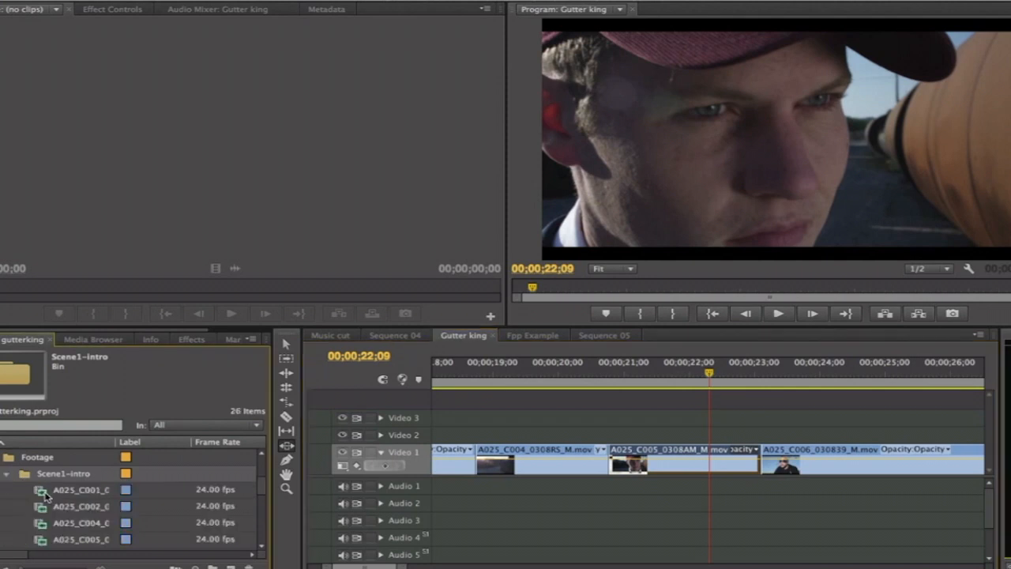
click(7, 473)
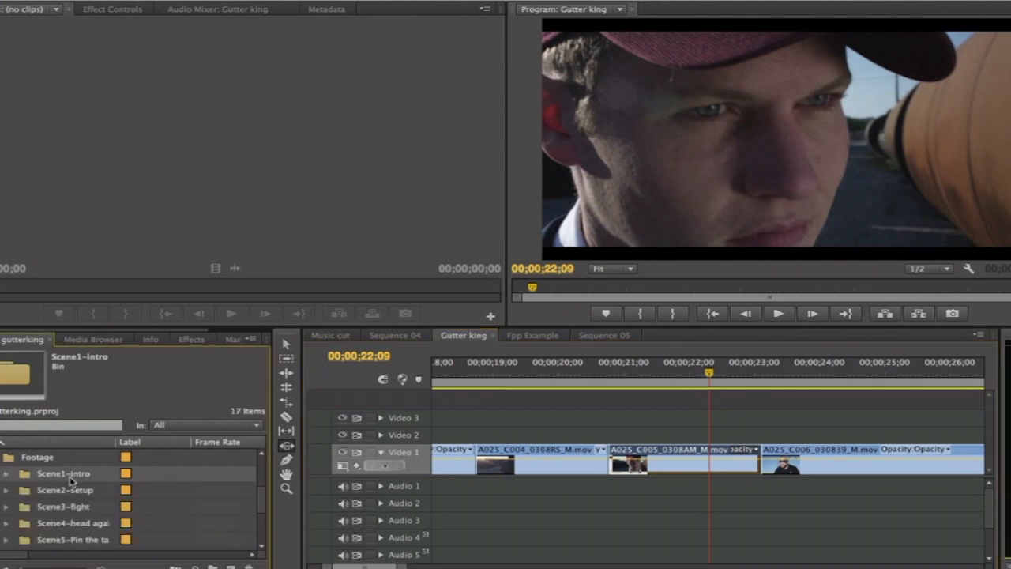
scroll(71, 479, down, 1)
scroll(72, 479, down, 1)
click(6, 458)
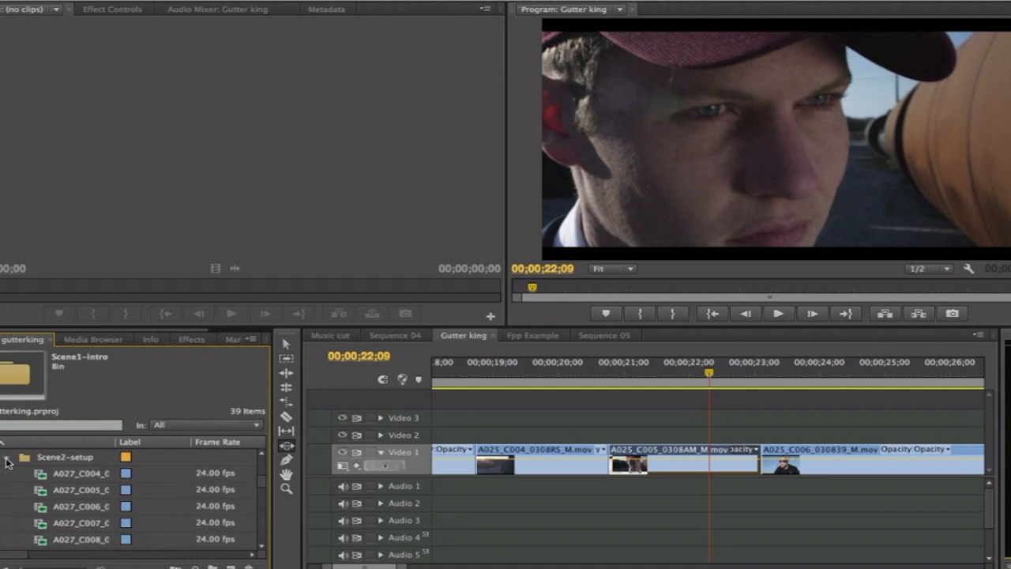
double_click(40, 473)
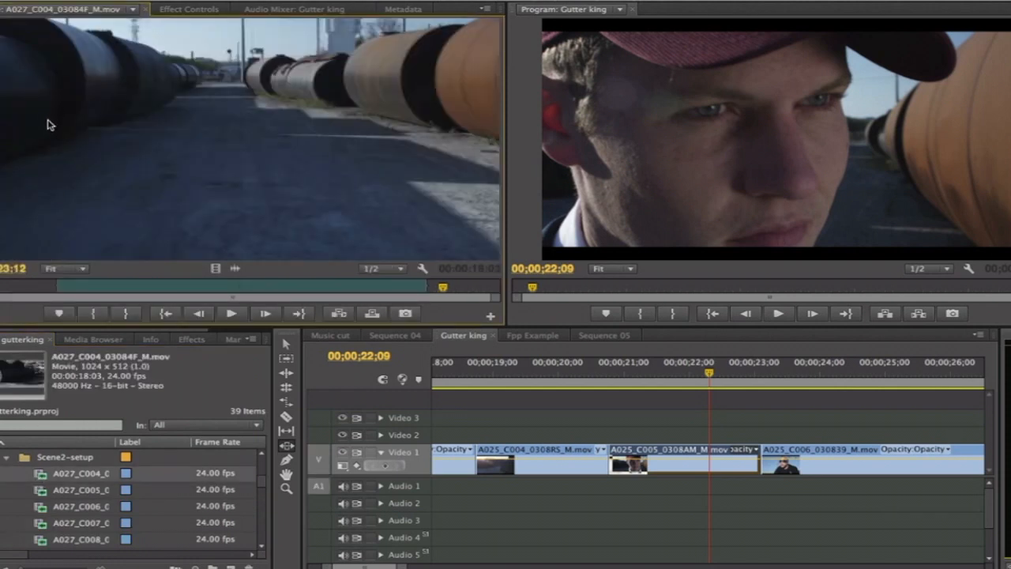
drag(70, 289, 131, 287)
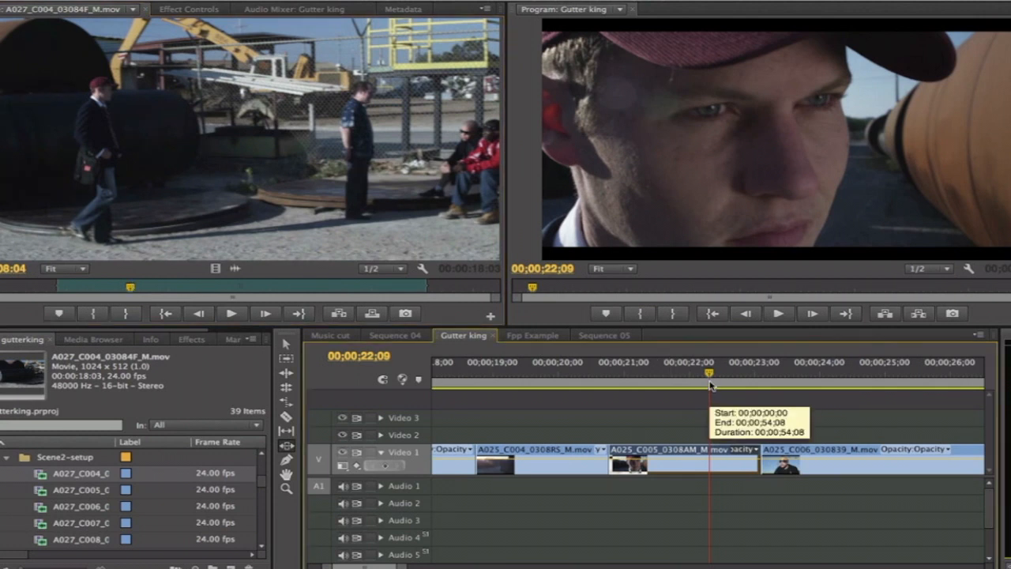
Mark a sequence range in Gutter king with an In point at 00;00;22;09 and an Out point at 00;00;24;26.
key(i)
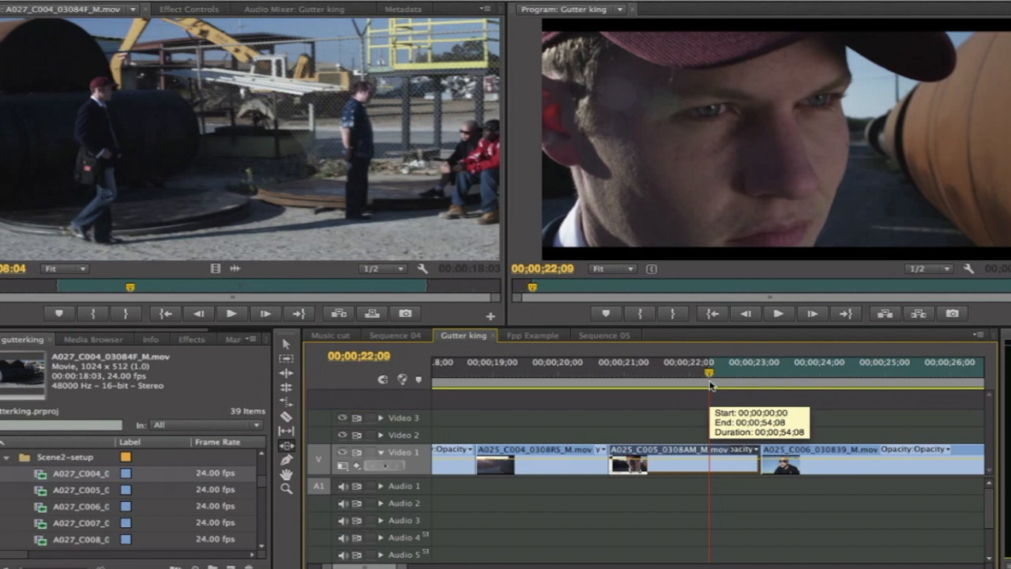
click(887, 372)
drag(887, 372, 875, 372)
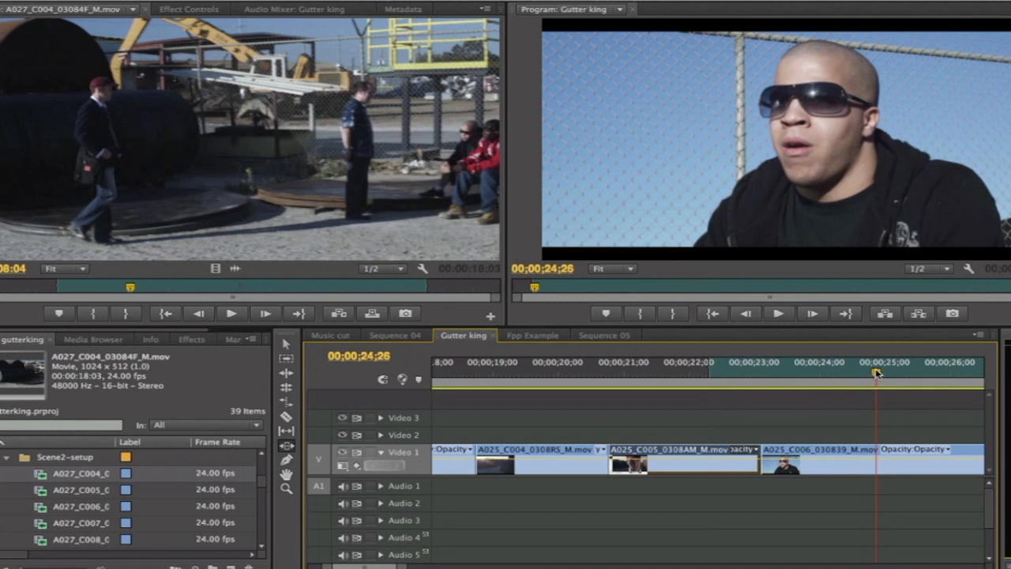
key(o)
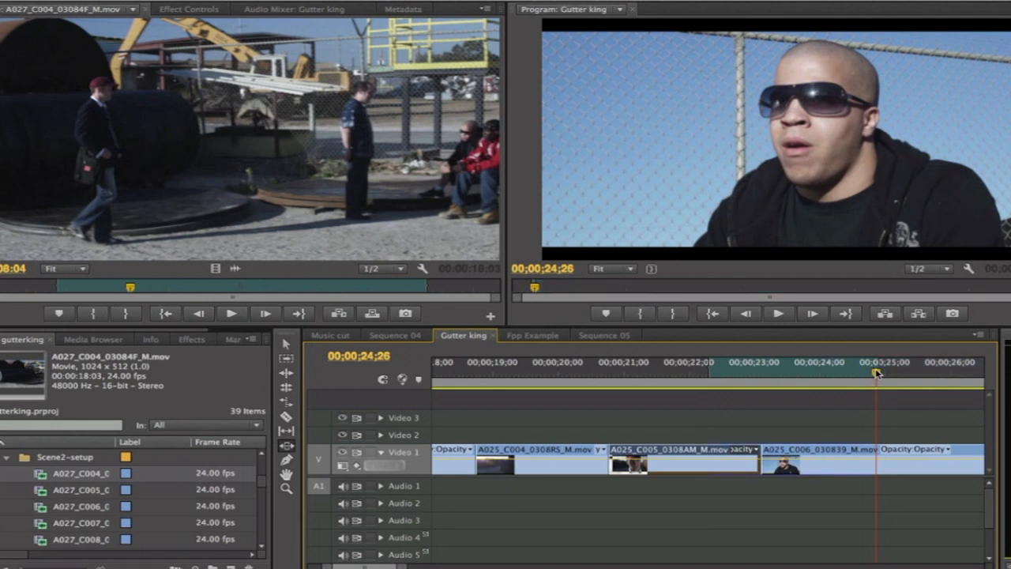
Load A025_C007_0308MV_M.mov from the Scene1-intro bin into the Source Monitor and mark its In point at 13:08.
click(5, 459)
scroll(8, 472, up, 4)
scroll(9, 473, down, 3)
scroll(8, 473, down, 1)
double_click(26, 476)
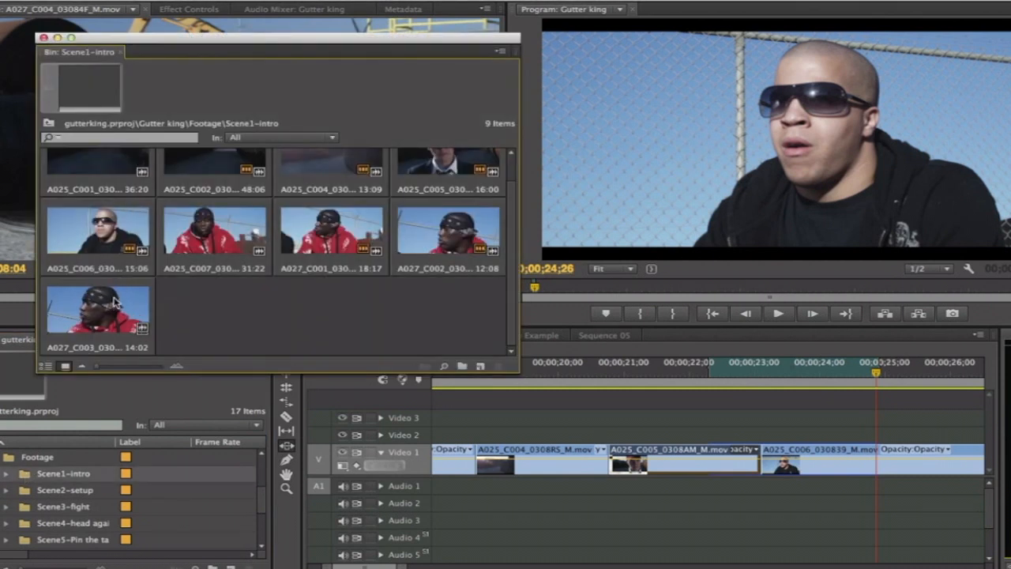
click(197, 235)
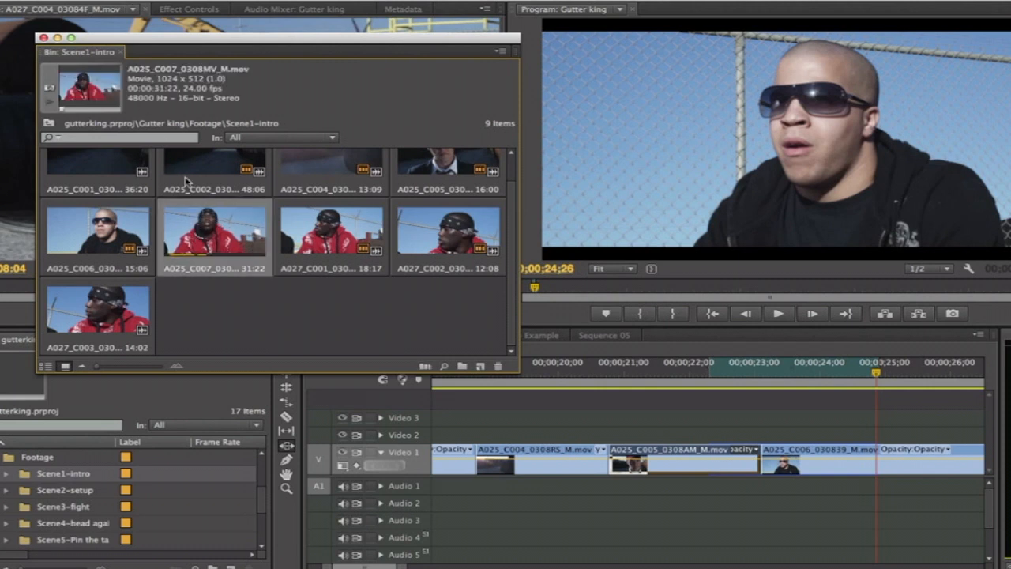
double_click(204, 223)
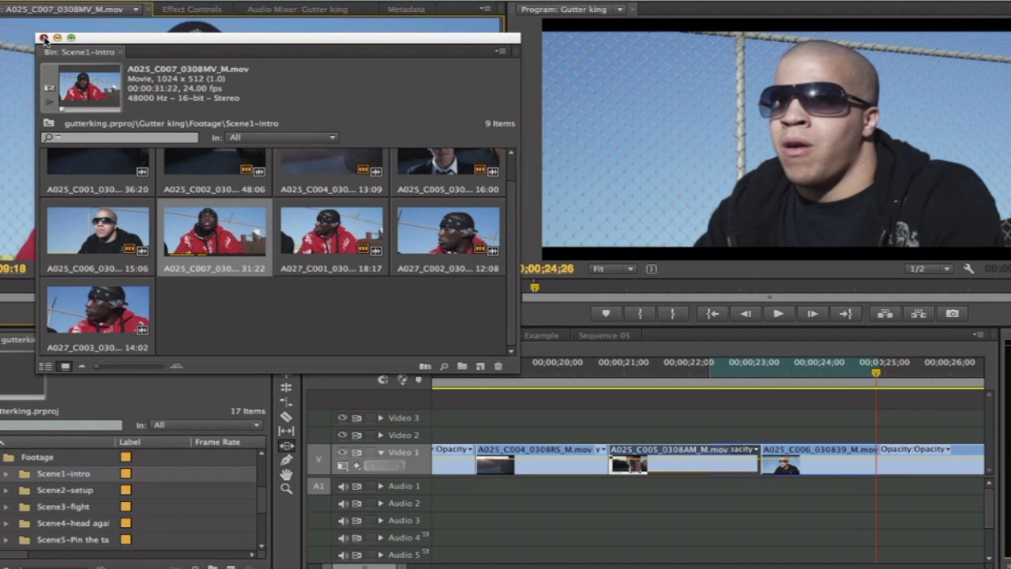
click(44, 38)
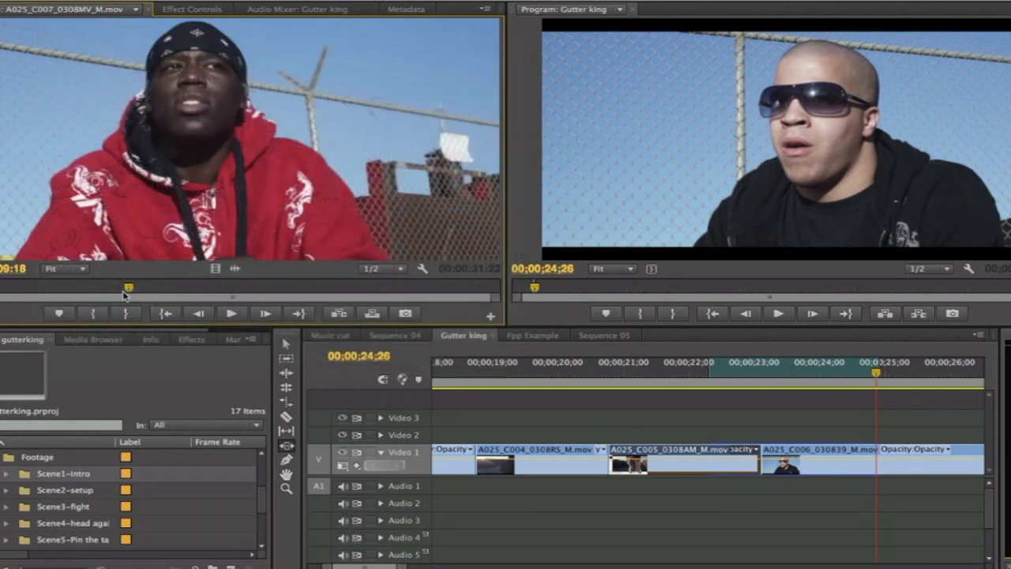
drag(129, 290, 187, 300)
key(i)
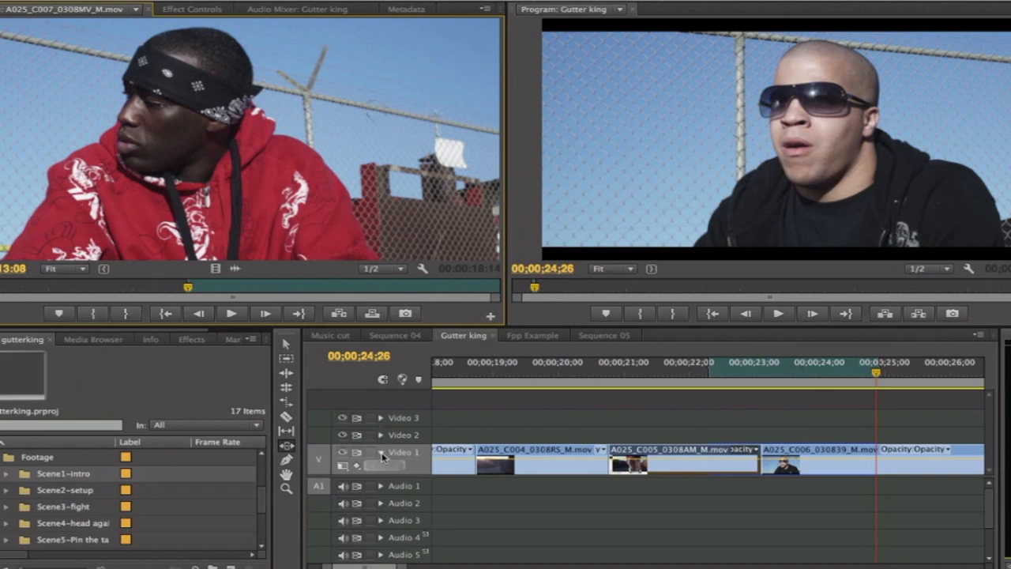
Target Video 2 for the source video and overwrite the marked sequence range with A025_C007_0308MV_M.mov.
click(319, 466)
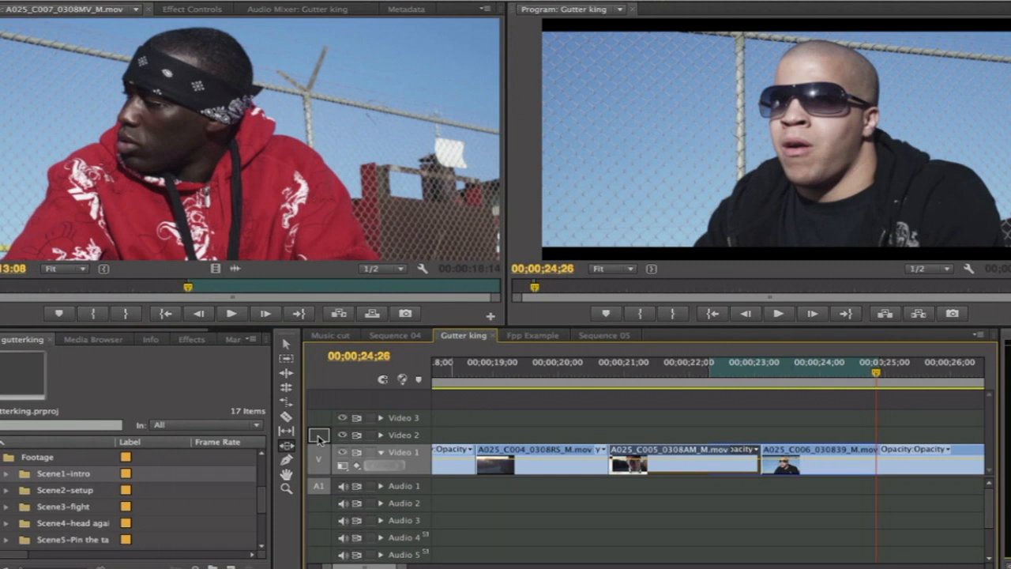
click(319, 436)
click(395, 439)
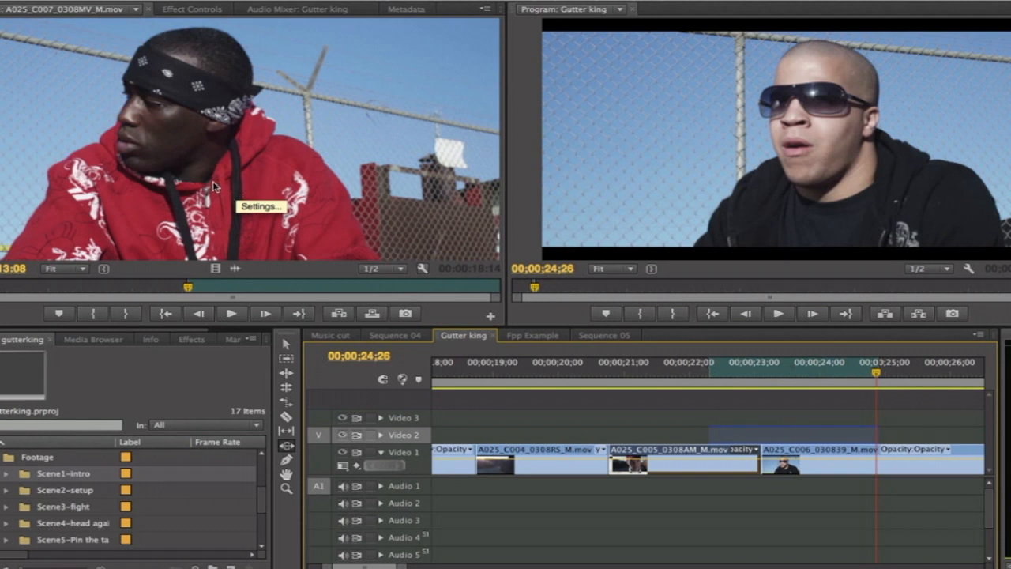
key(period)
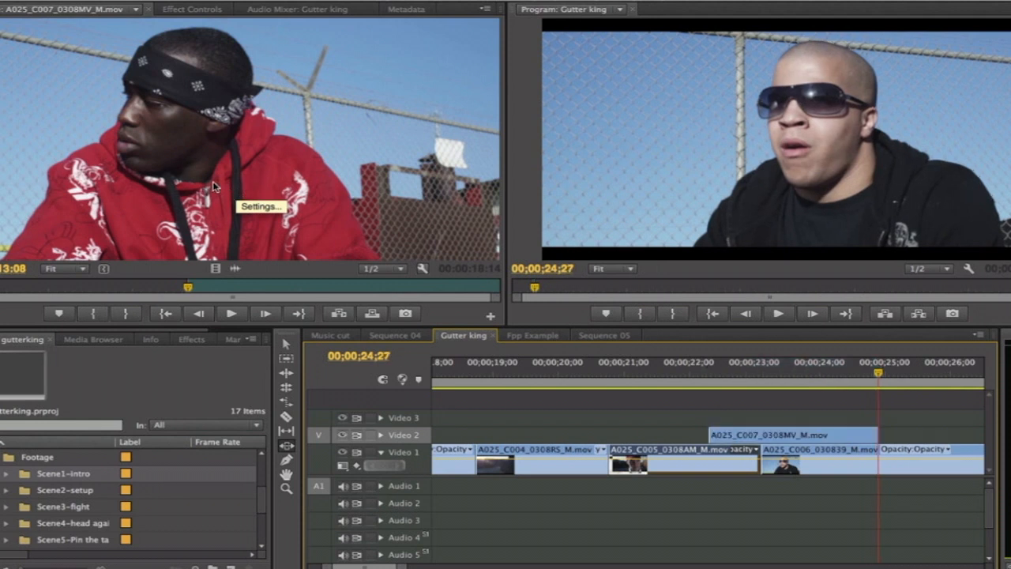
Play the sequence from 00;00;21;20 into the new Video 2 cutaway up to 00;00;24;13.
click(667, 370)
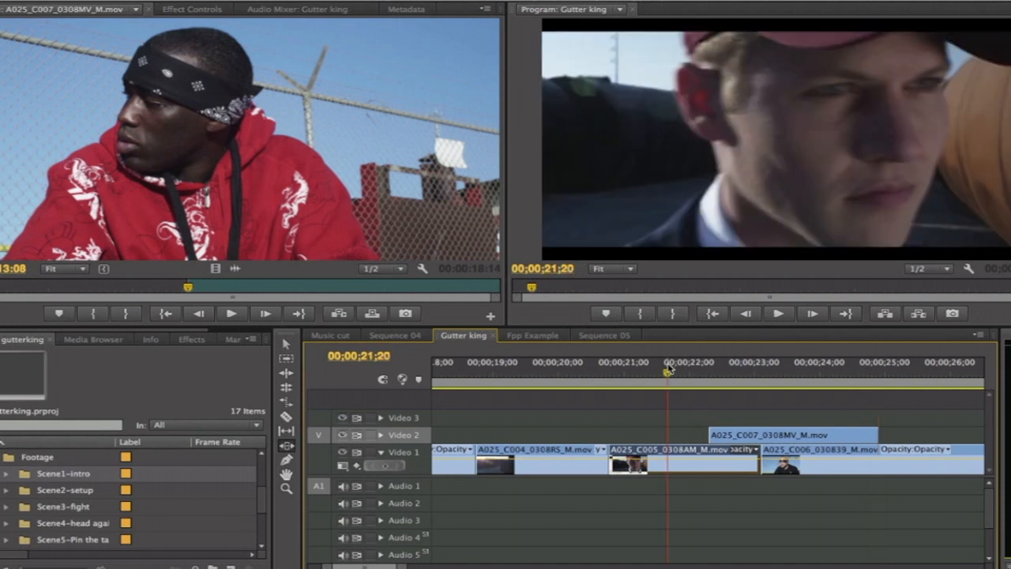
key(space)
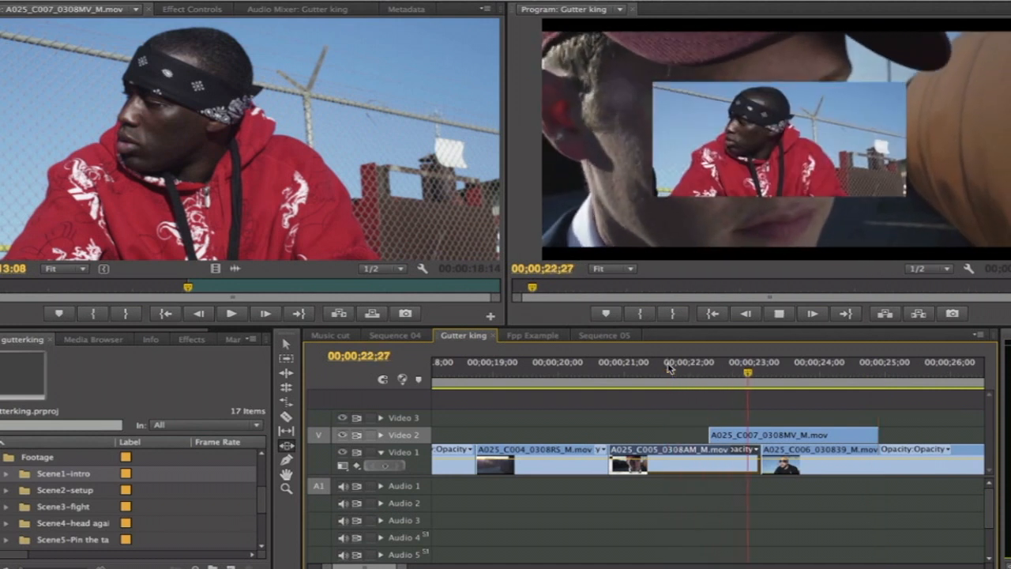
key(space)
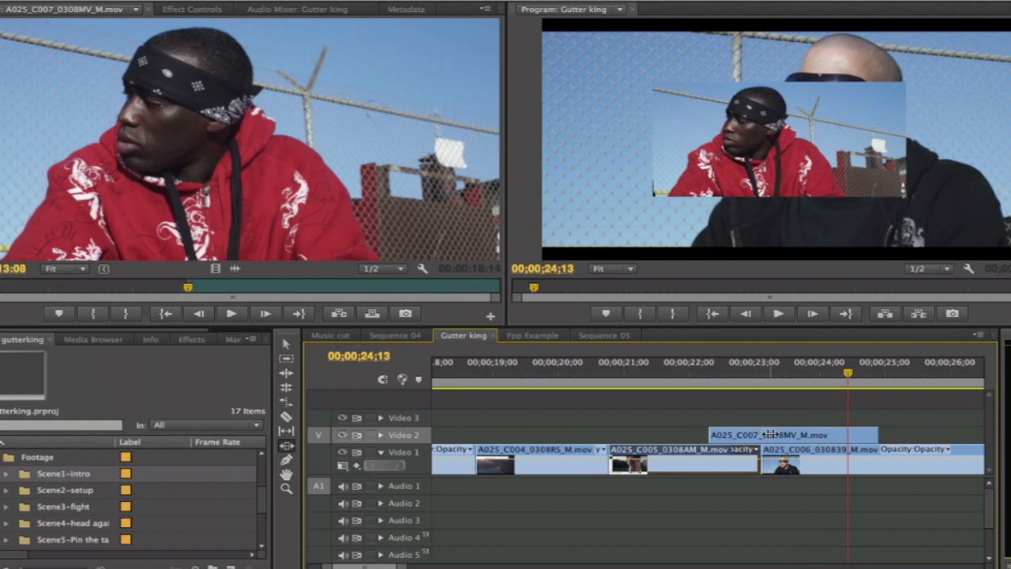
Open the Video 2 clip A025_C007_0308MV_M.mov from the sequence in the Source Monitor and reveal footage beyond its In and Out points.
key(a)
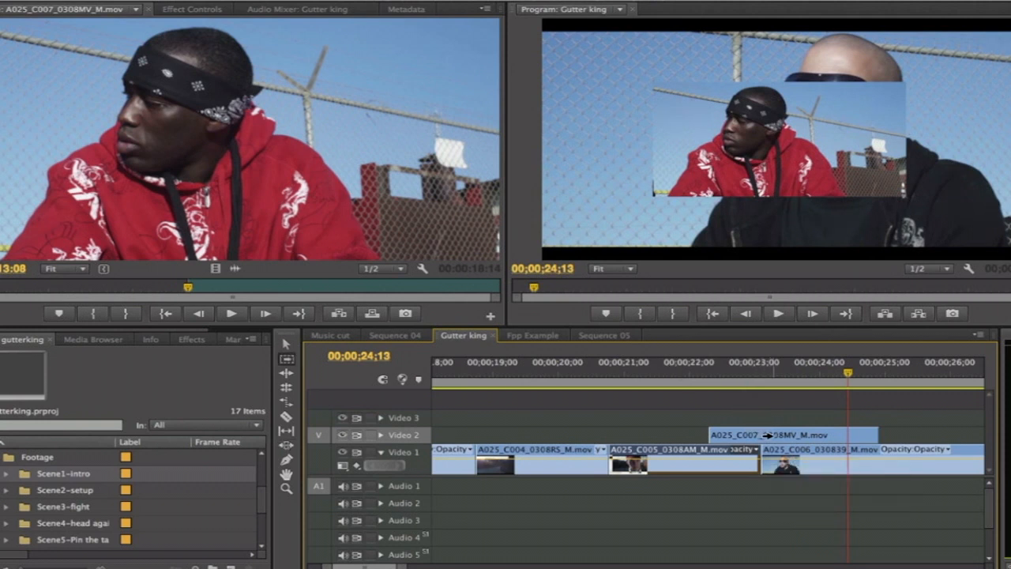
key(v)
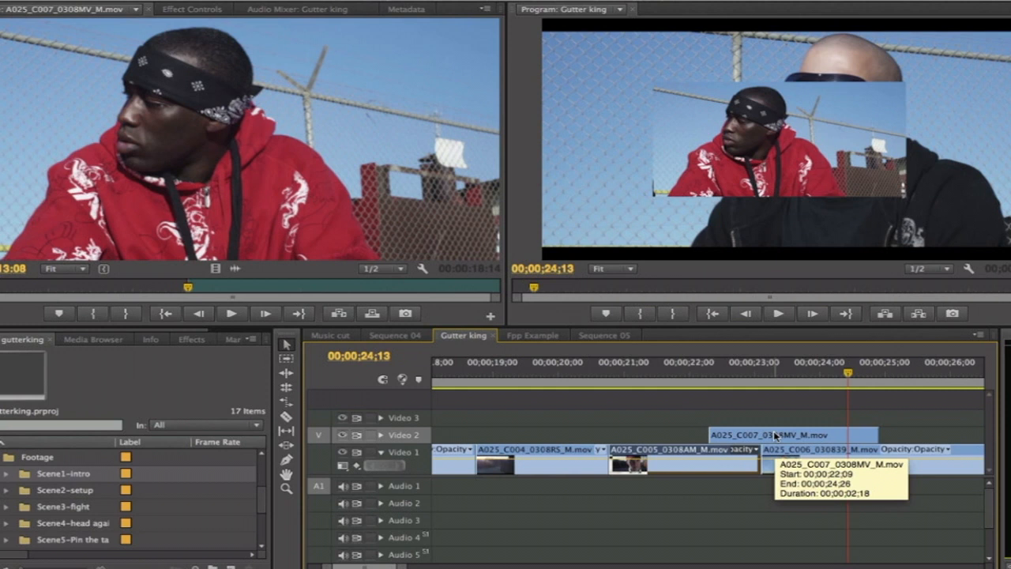
double_click(772, 434)
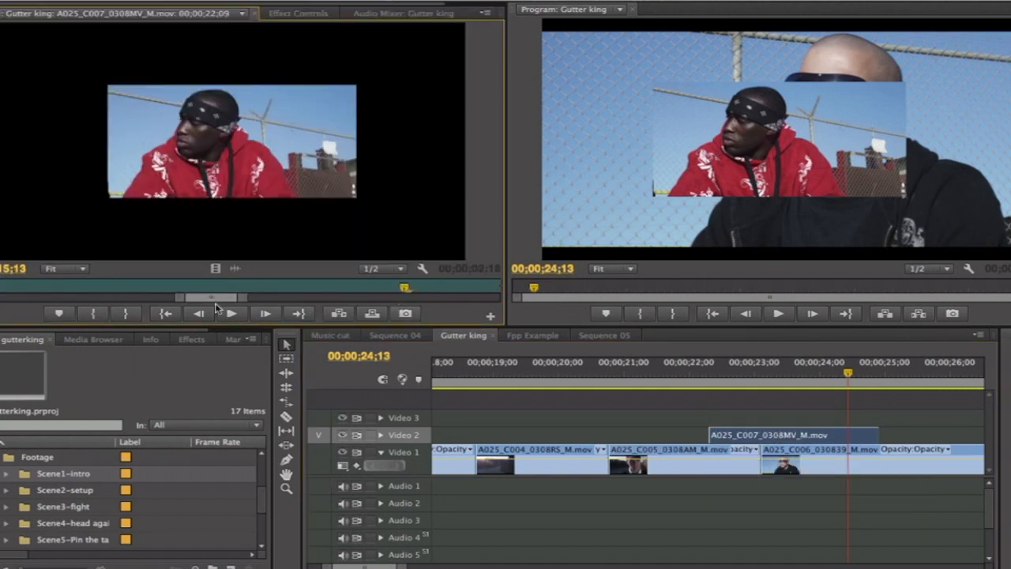
drag(245, 300, 359, 300)
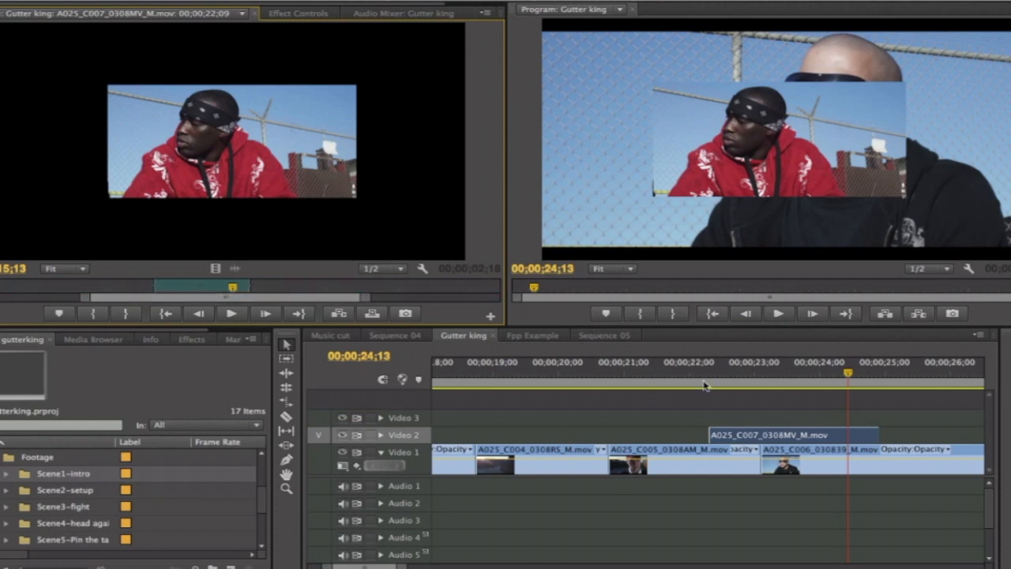
Scale the Video 2 cutaway clip A025_C007_0308MV_M.mov to frame size and play the sequence through it.
click(759, 456)
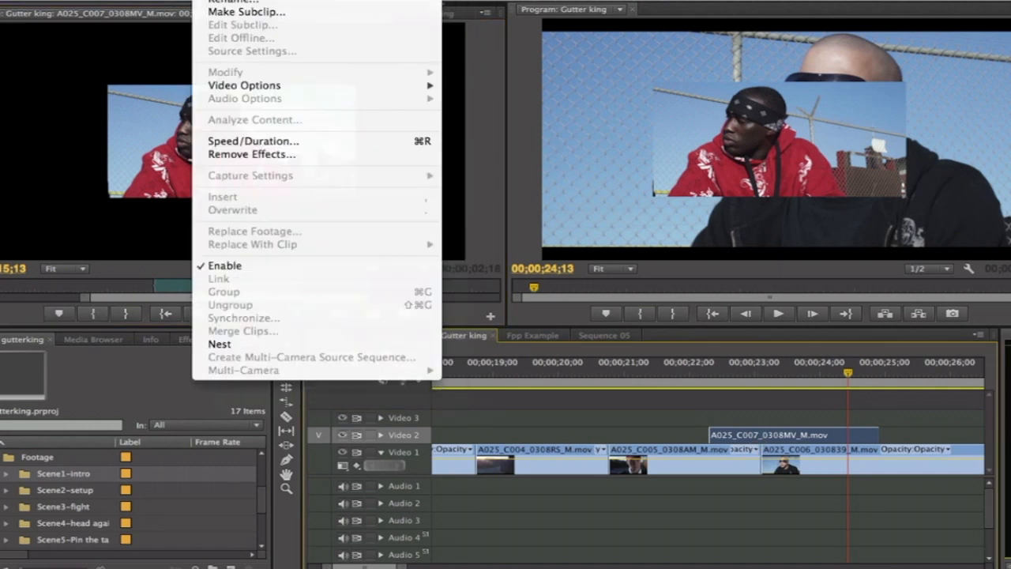
mouse_move(232, 84)
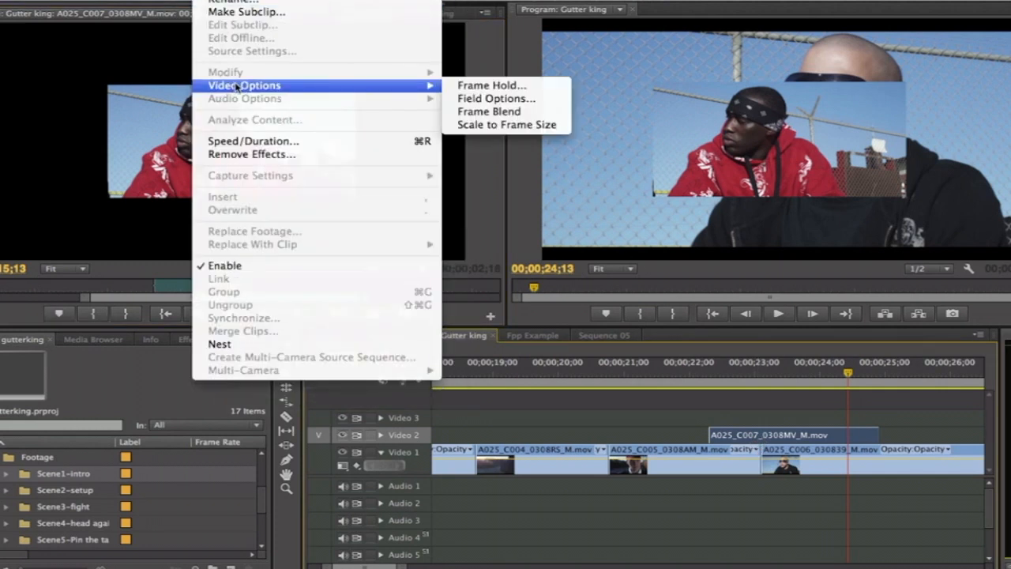
click(476, 131)
click(666, 368)
key(space)
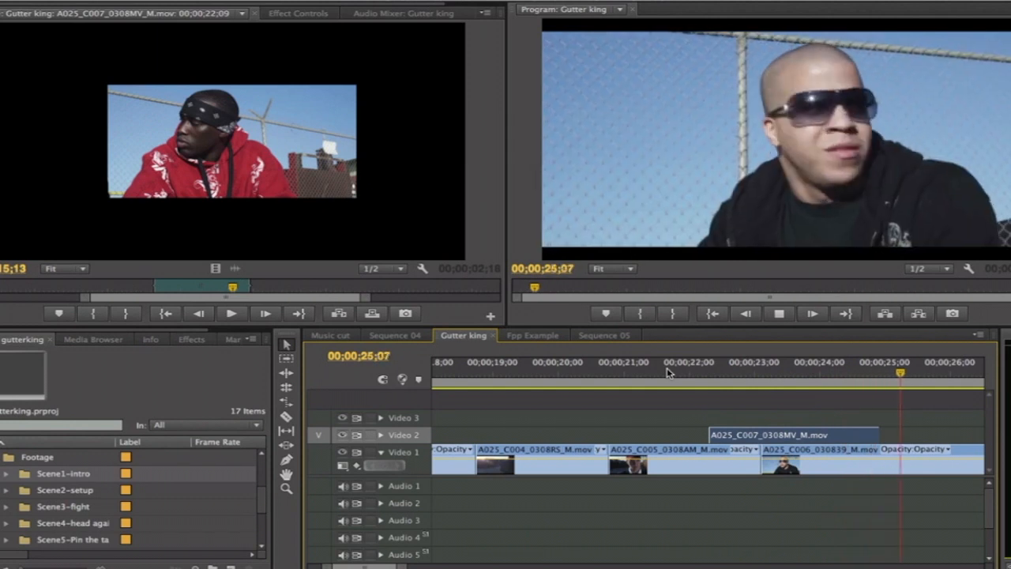
Switch to the Music cut sequence and collapse the Footage and Gutter king bins in the project.
click(343, 336)
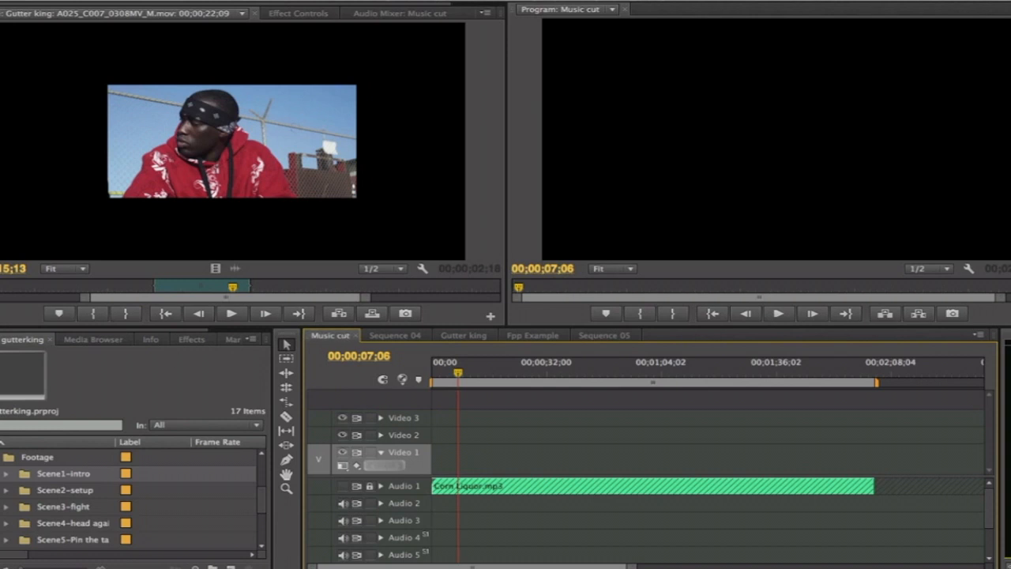
click(3, 457)
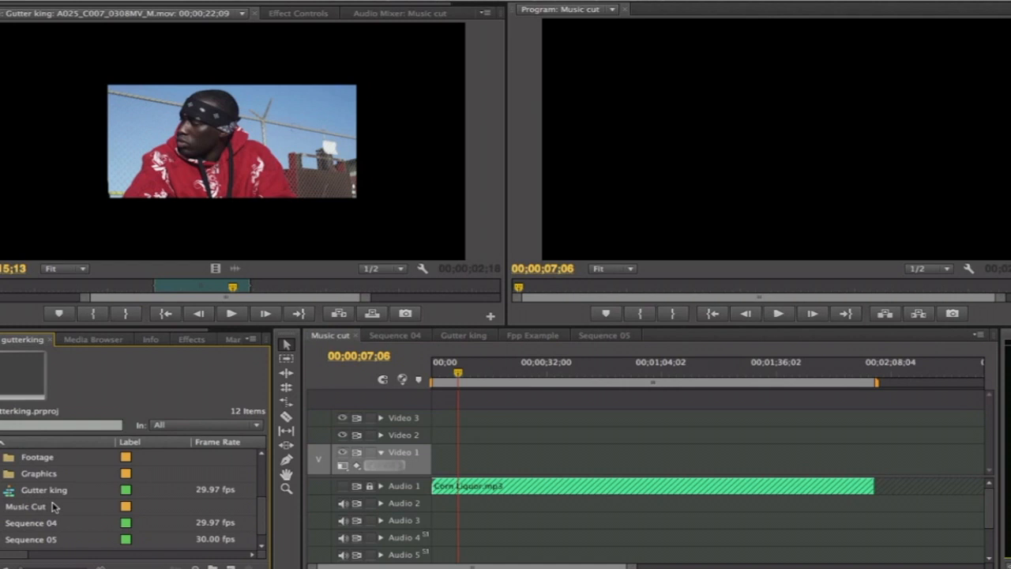
scroll(53, 505, up, 3)
click(2, 523)
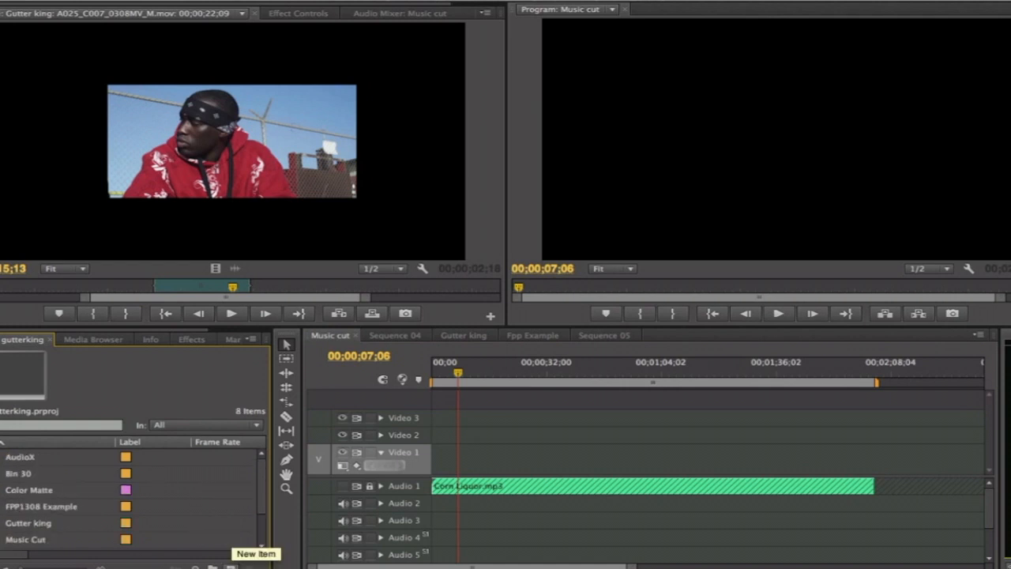
Create a 1280 x 720 black video at 29.97fps Drop-Frame and lay it on Video 1 along the full length of Corn Liquor.mp3.
click(229, 565)
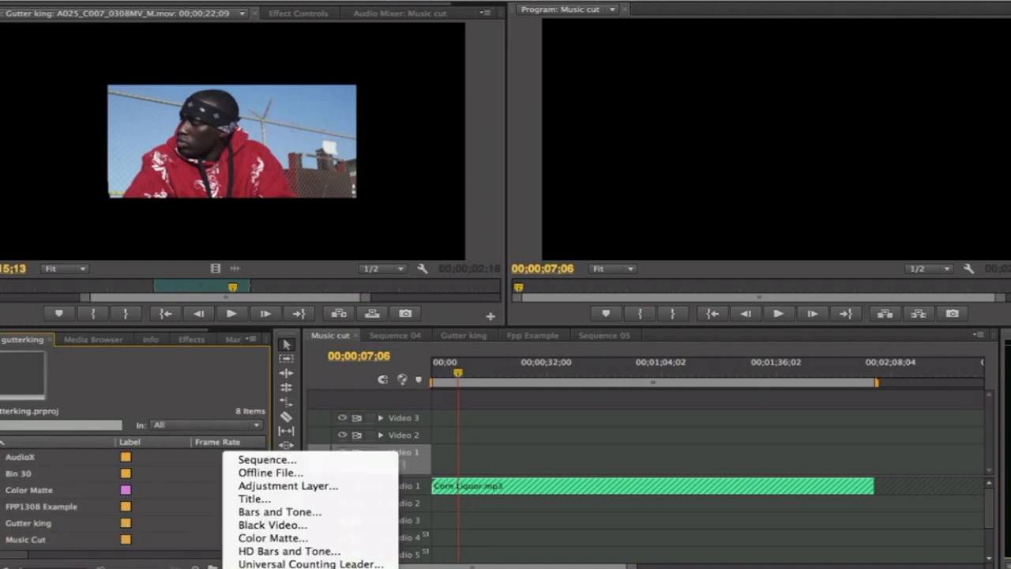
click(292, 526)
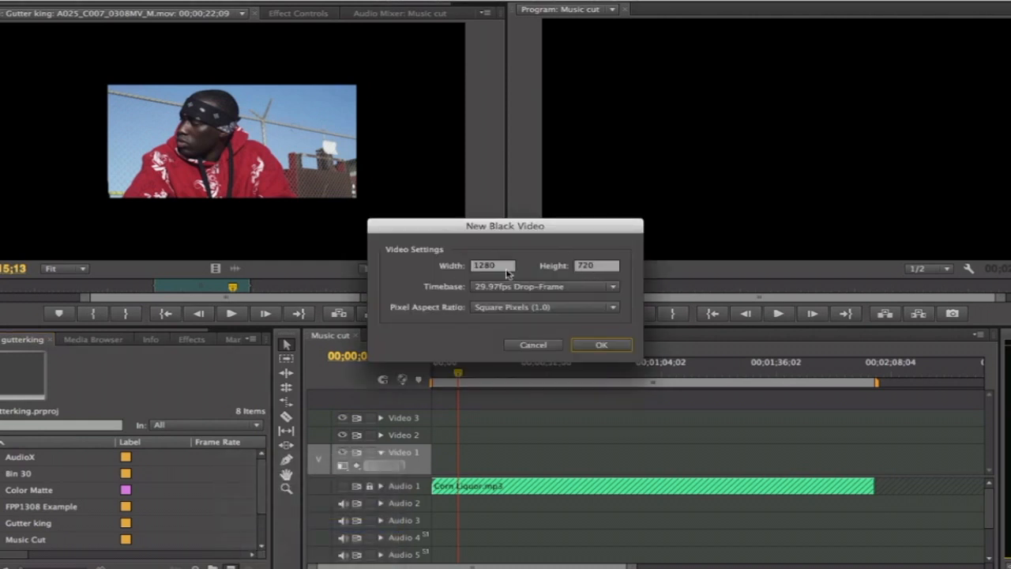
click(602, 345)
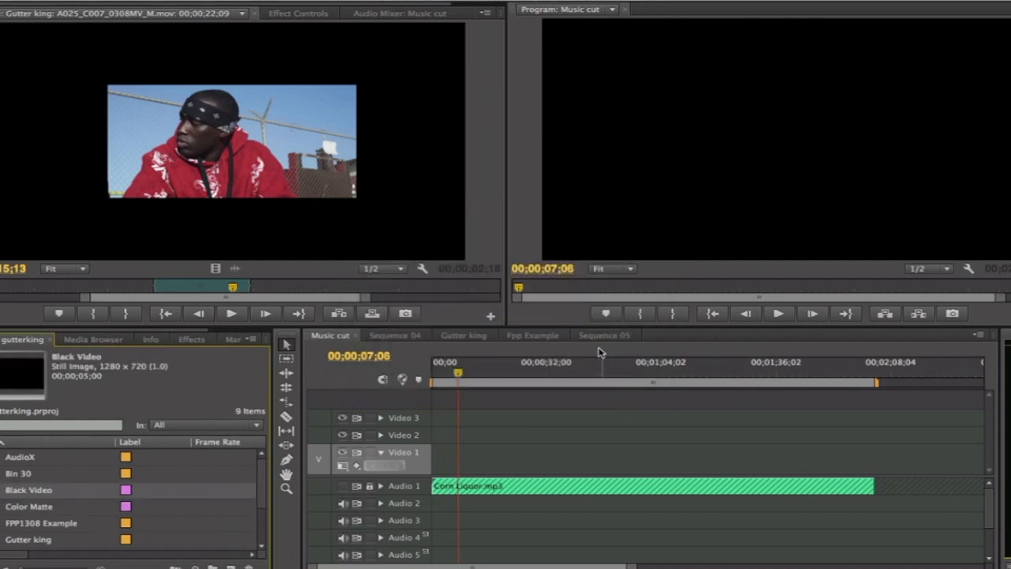
drag(87, 487, 866, 437)
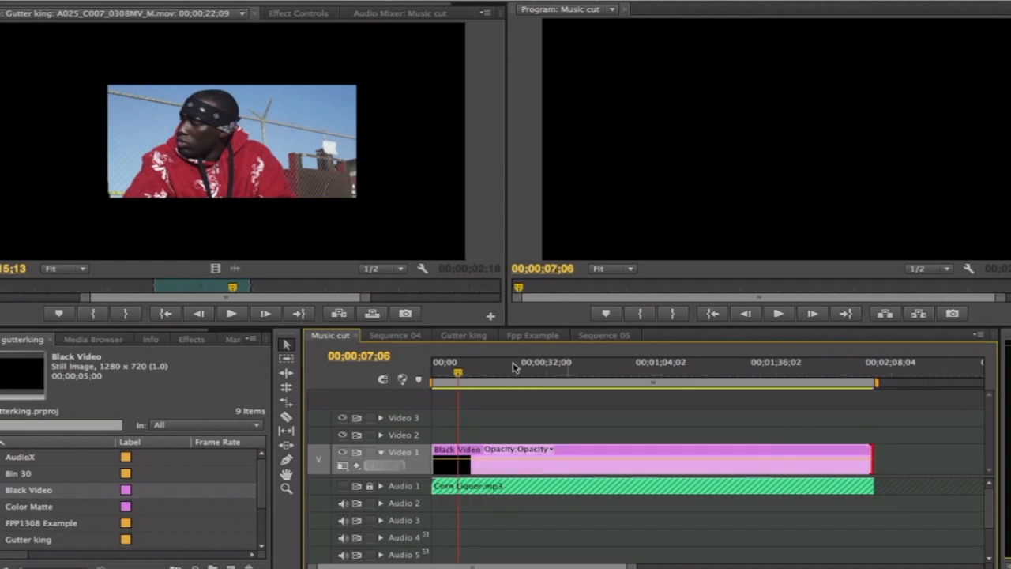
Play the music from the sequence start and cut the Video 1 black video into short segments on the beats up to 00;00;13;15.
drag(457, 376, 435, 377)
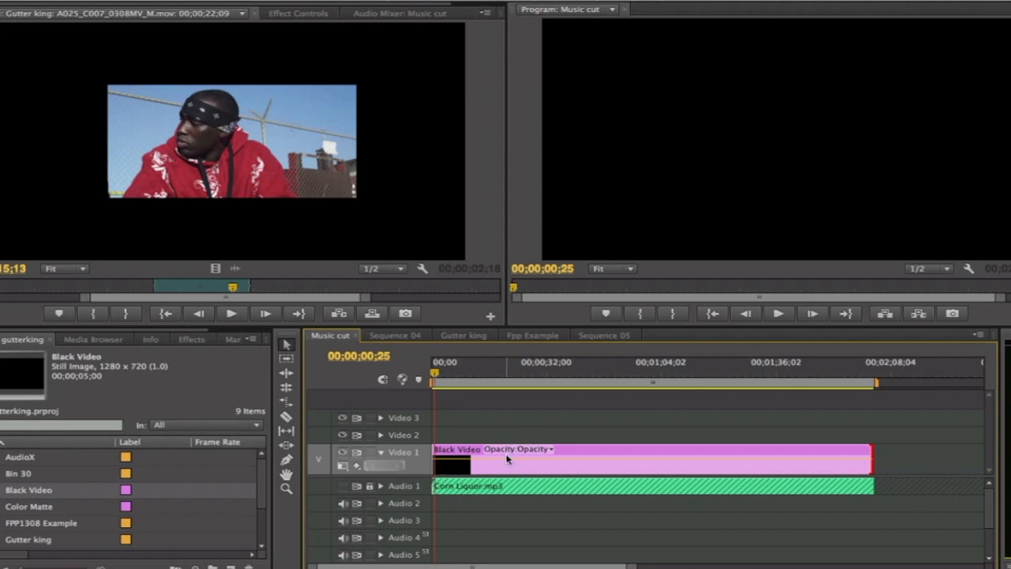
drag(435, 376, 431, 376)
click(369, 486)
click(368, 487)
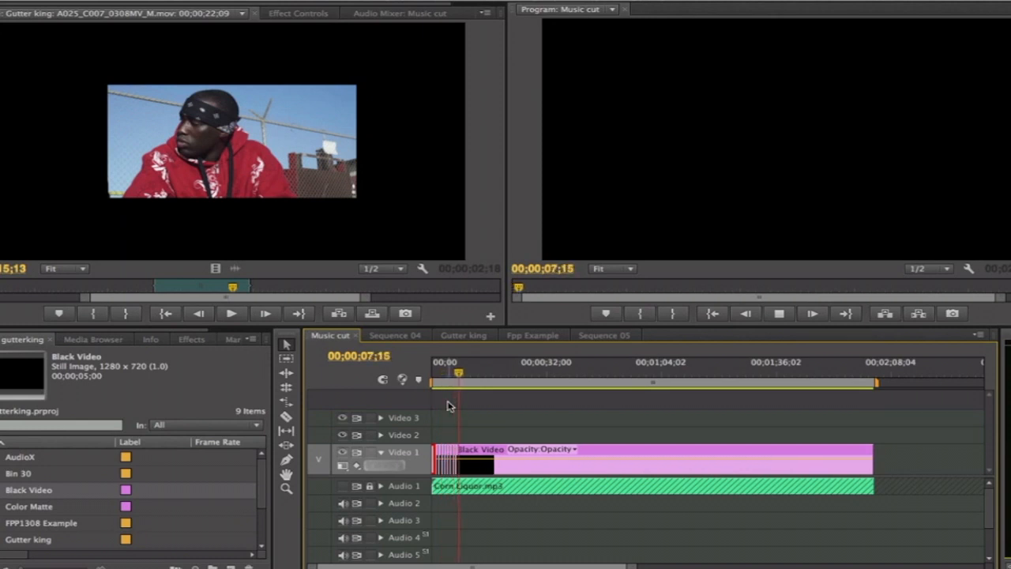
key(space)
key(equal)
key(equal)
key(equal)
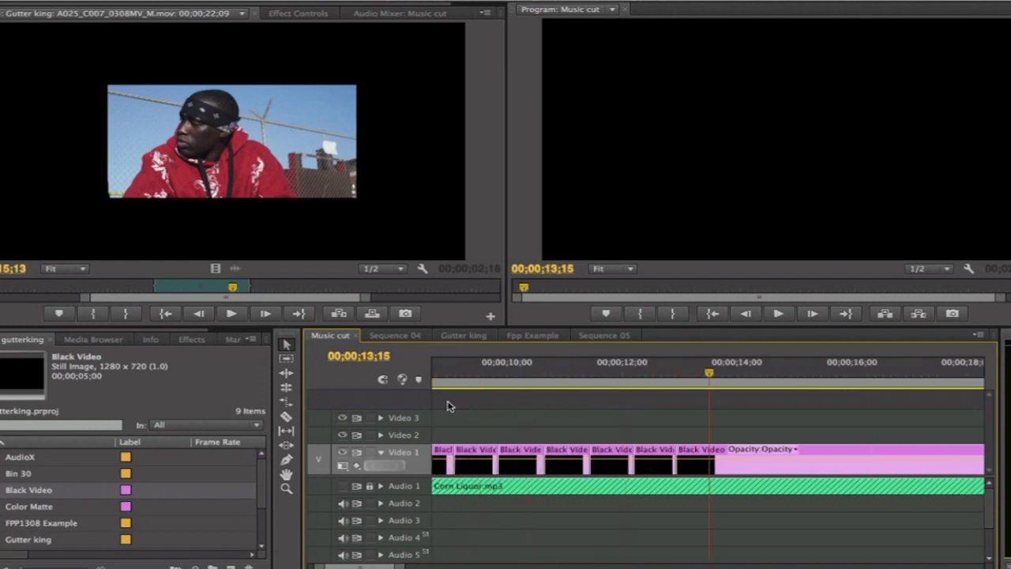
scroll(498, 419, up, 6)
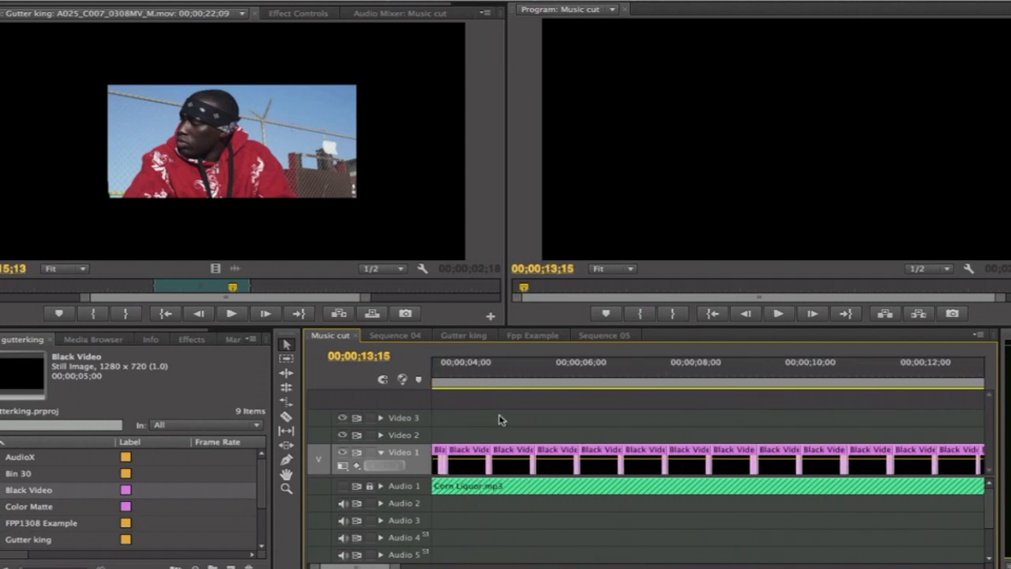
scroll(499, 418, up, 4)
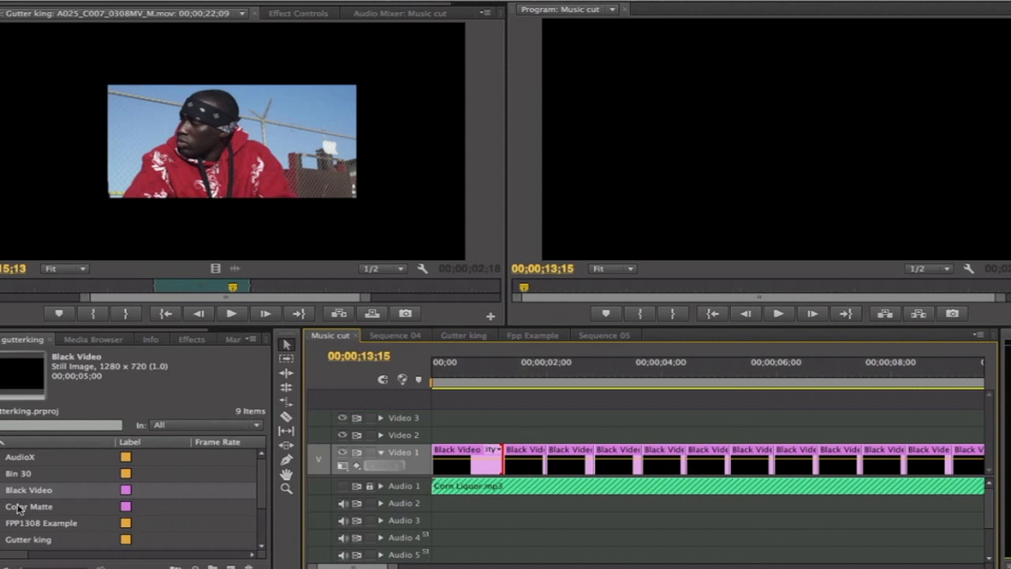
Load A027_C004_03084F_M.mov from the Scene2-setup bin into the Source Monitor and park its playhead at 08:14.
scroll(21, 511, down, 3)
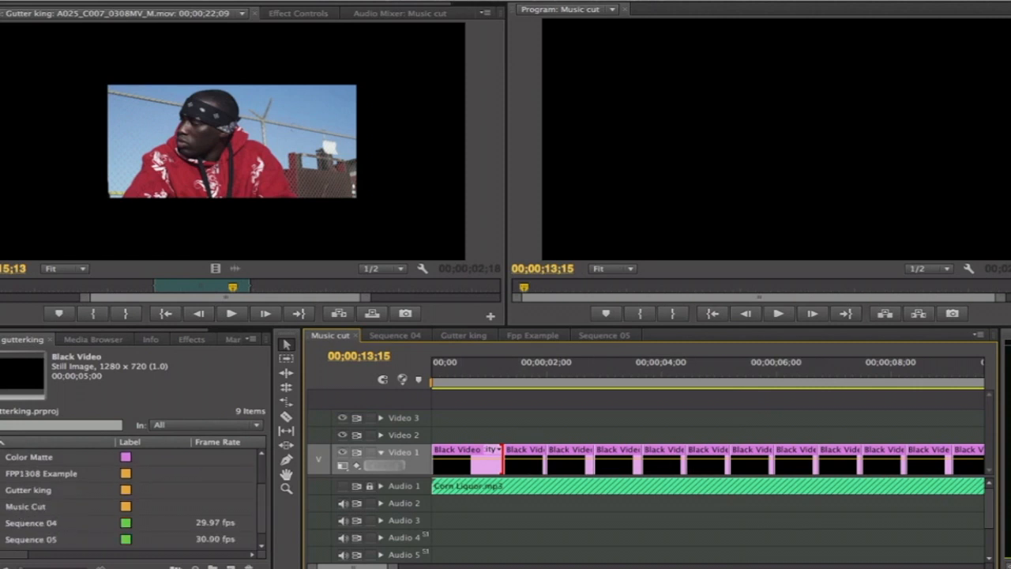
click(1, 489)
scroll(64, 497, down, 4)
scroll(64, 498, right, 1)
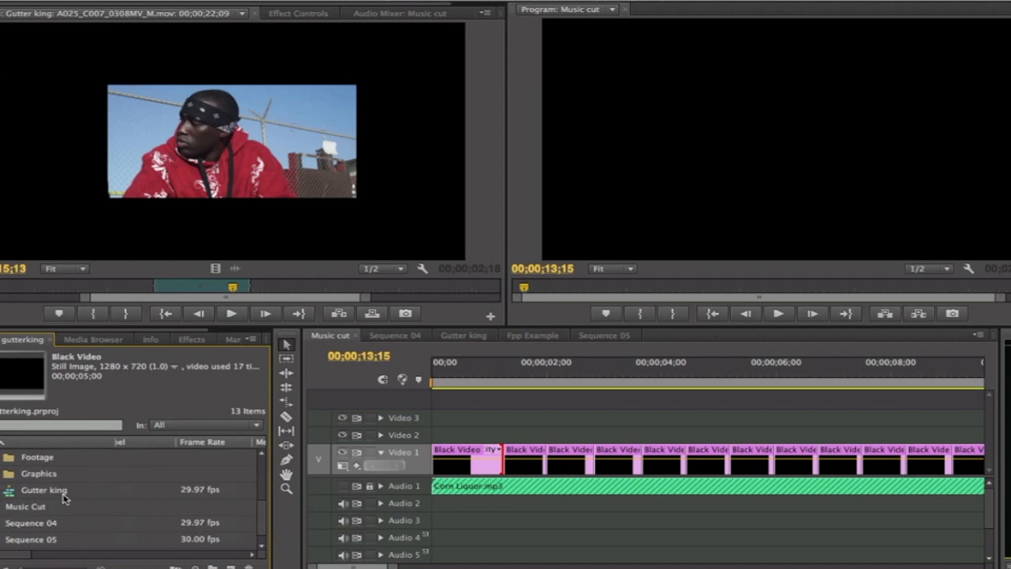
click(2, 456)
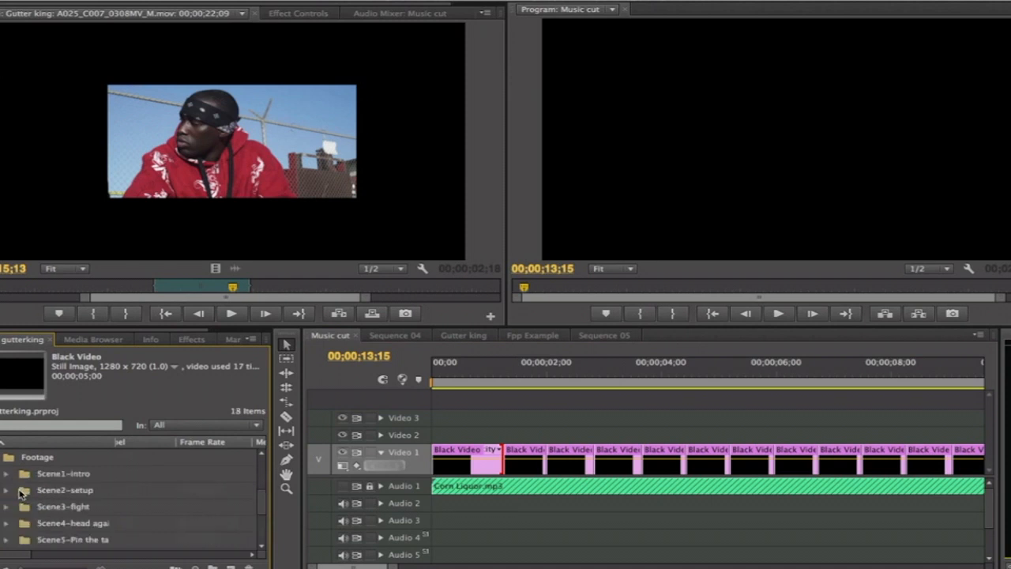
click(7, 491)
double_click(63, 509)
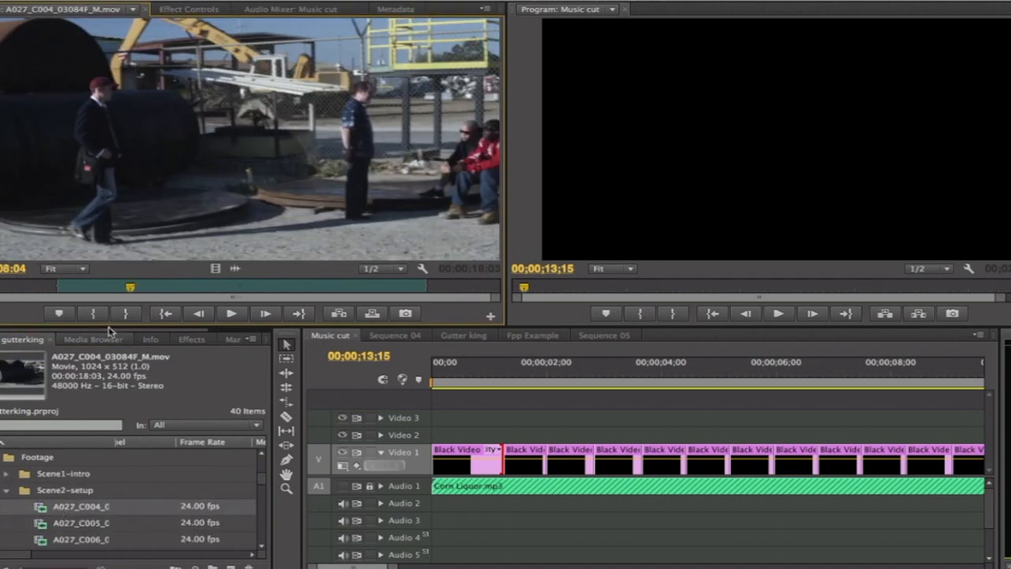
drag(131, 289, 139, 290)
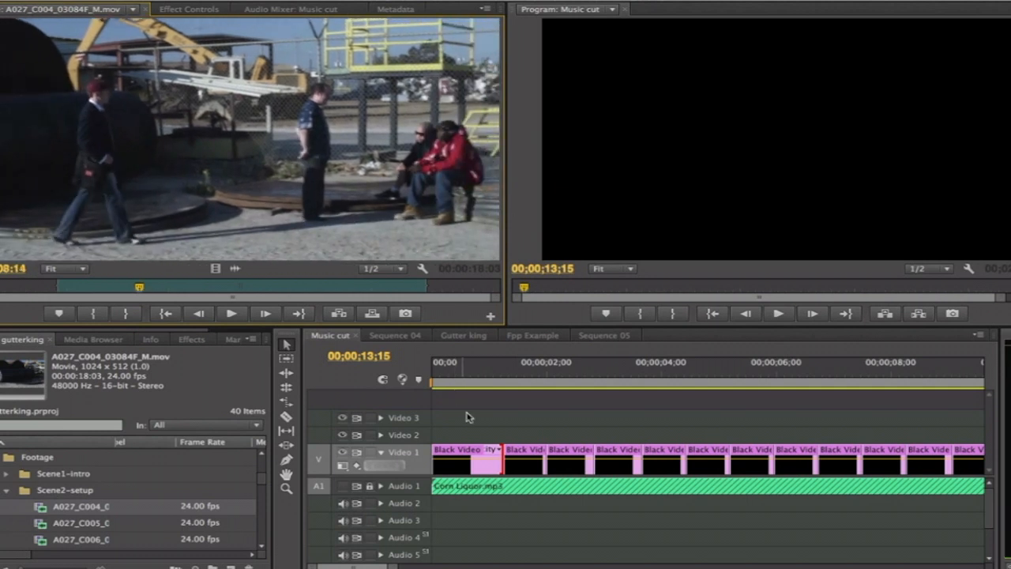
Replace the second black video segment with A027_C004_03084F_M.mov from the Source Monitor and compare its frames with the source around the In point.
click(522, 451)
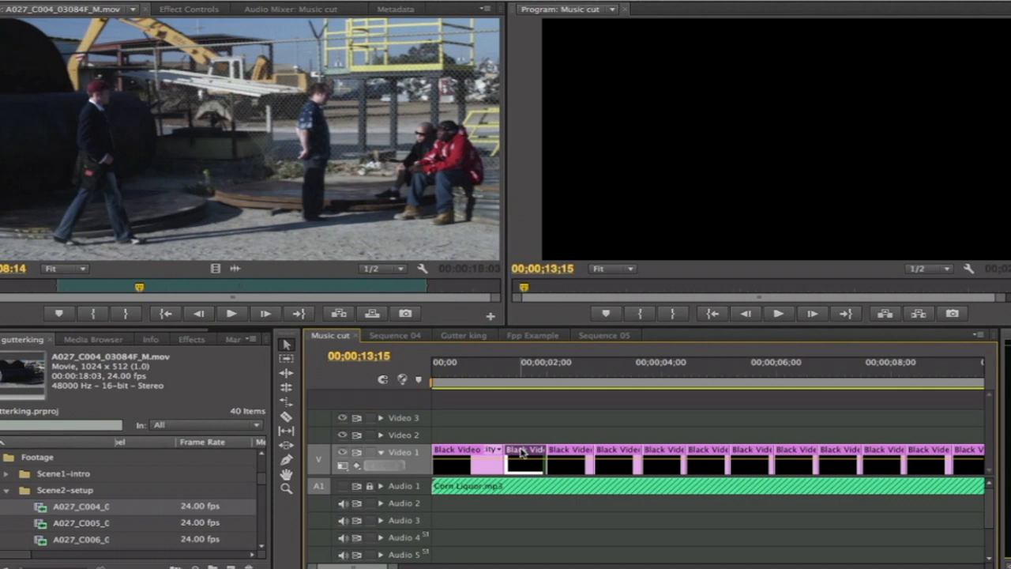
right_click(521, 452)
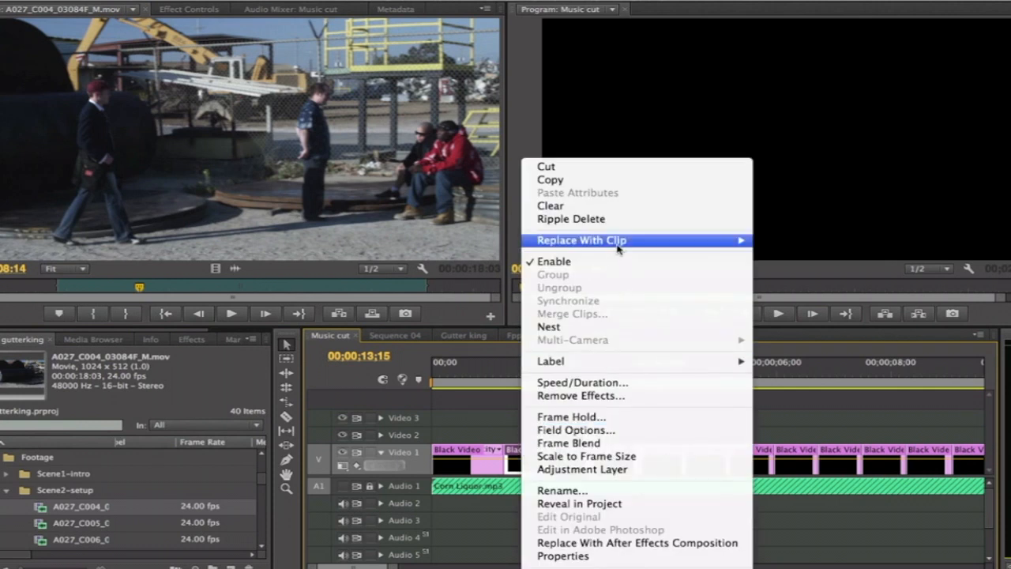
mouse_move(619, 243)
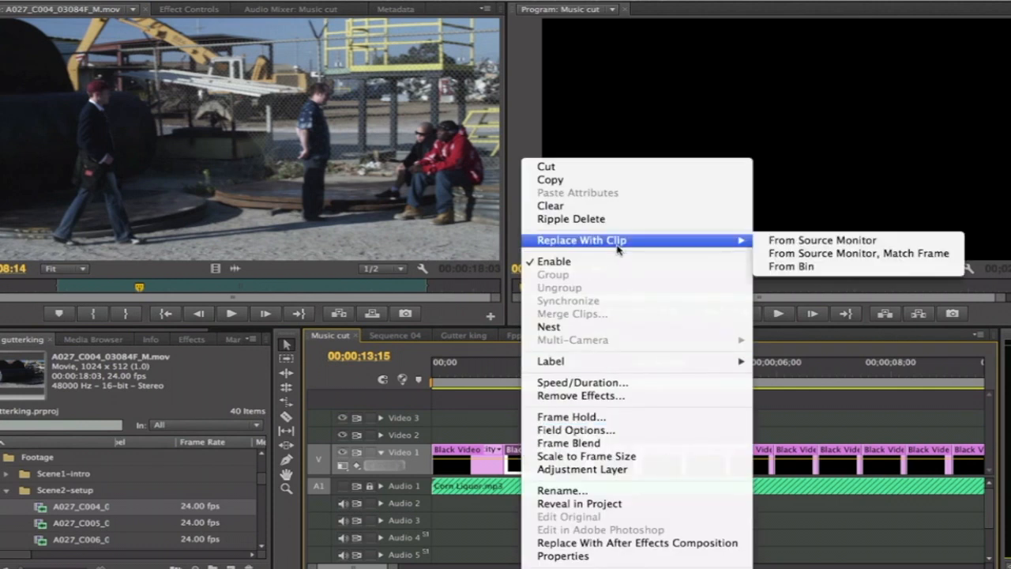
click(805, 240)
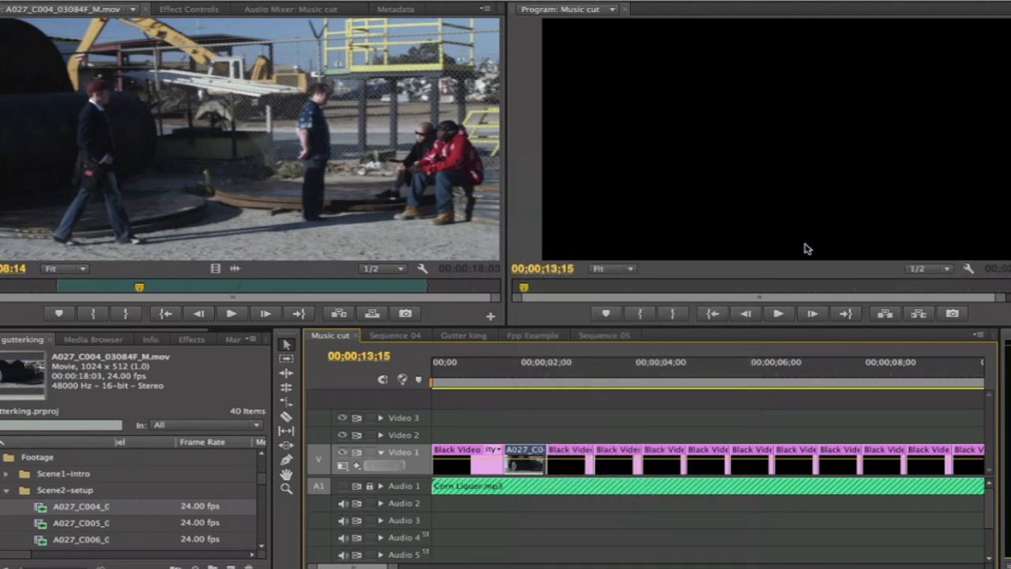
click(505, 372)
drag(505, 372, 526, 373)
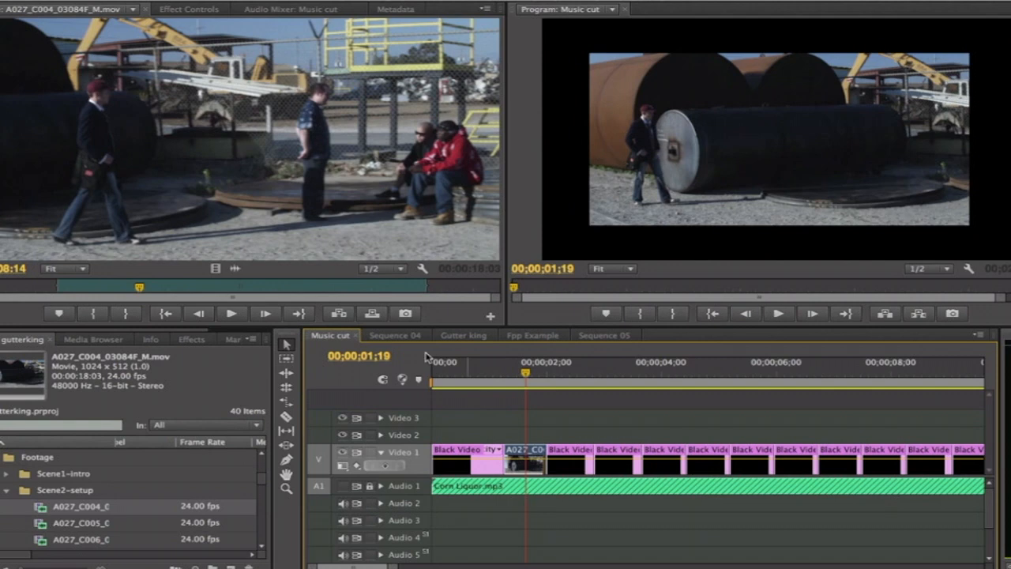
drag(142, 297, 60, 292)
Replace the third black video segment, at 00;00;02;11, with A027_C005_0308V5_M.mov from the Source Monitor.
drag(527, 384, 567, 373)
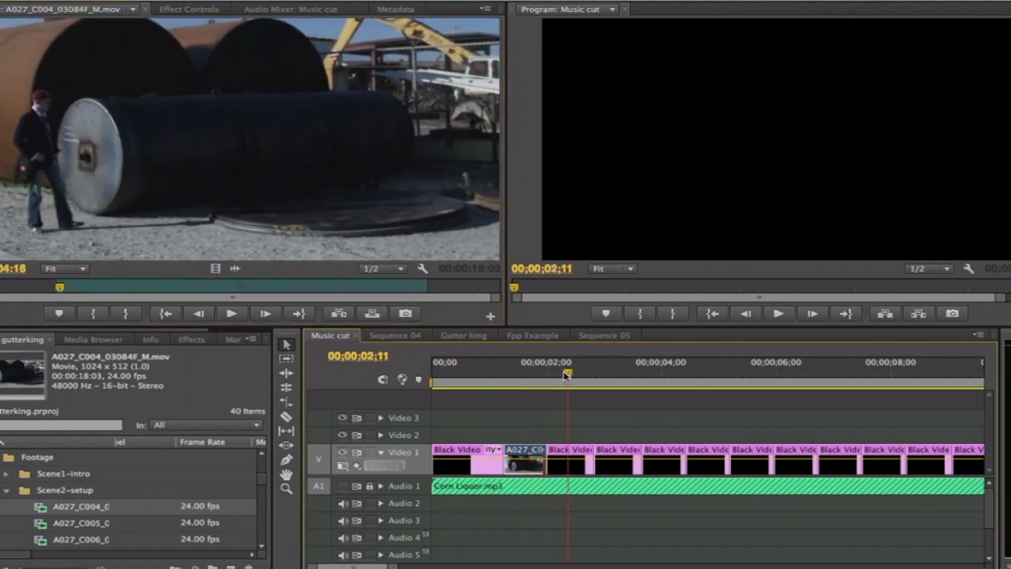
double_click(53, 524)
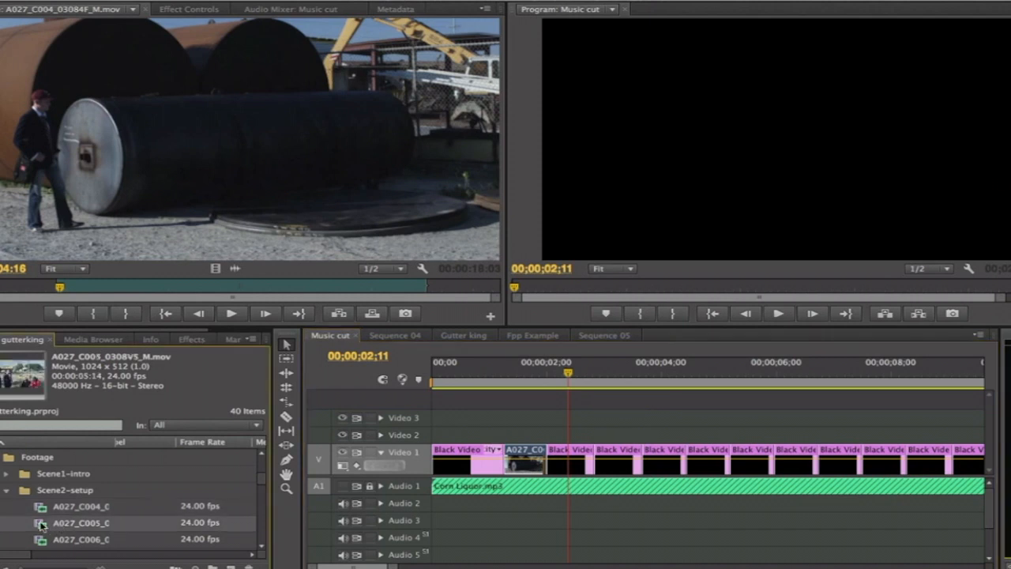
click(569, 460)
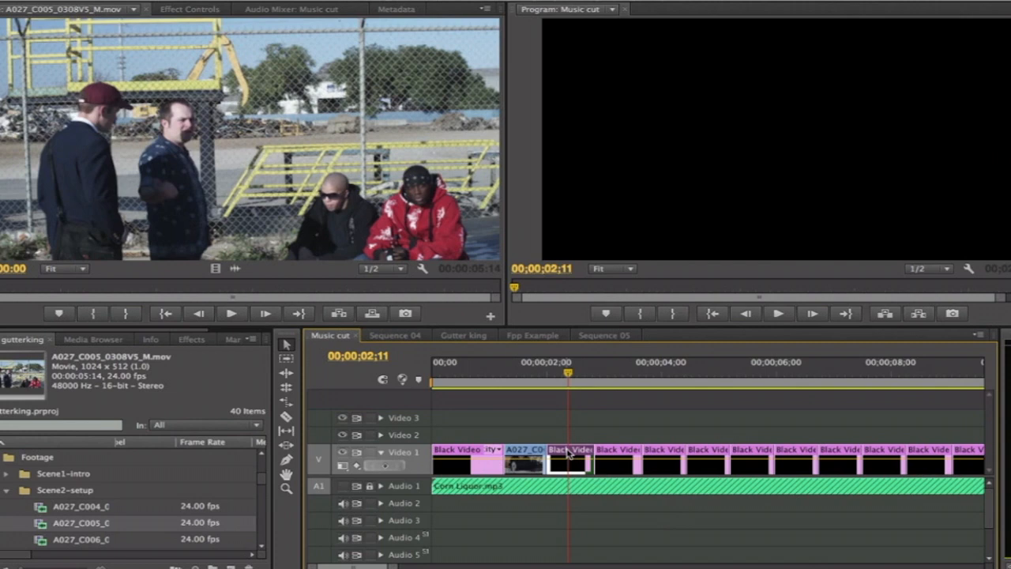
right_click(571, 458)
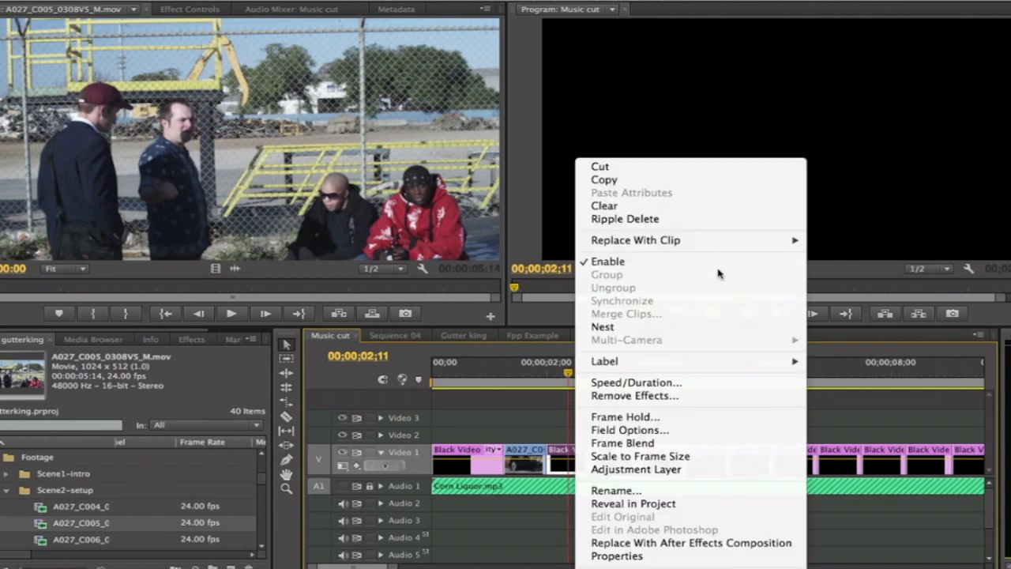
mouse_move(717, 243)
click(839, 244)
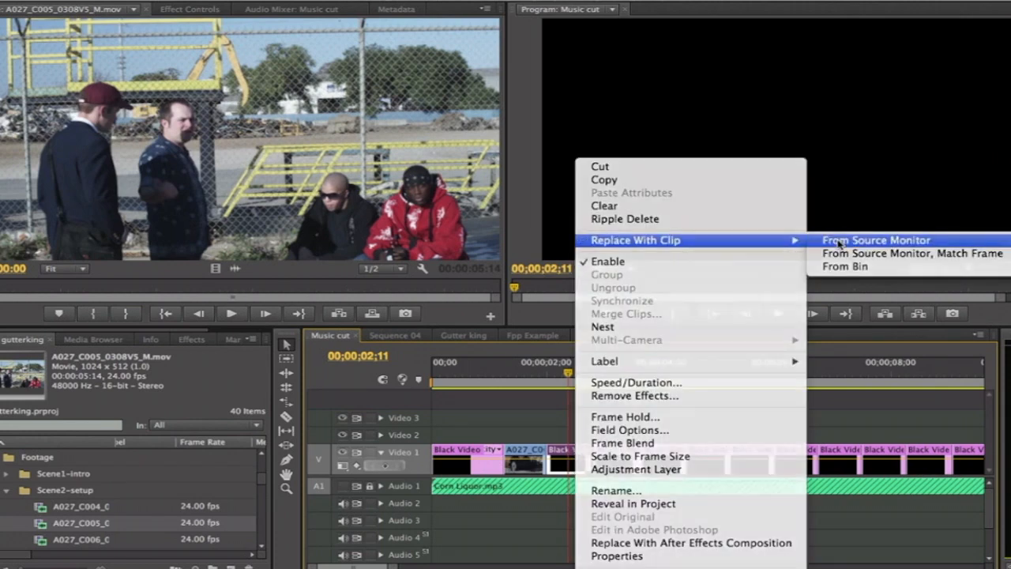
Preview A027_C006_0308DN_M.mov and clips from the Scene5-Pin the ta bin, ending with A039_C002_030823_M.mov loaded in the Source Monitor.
double_click(59, 540)
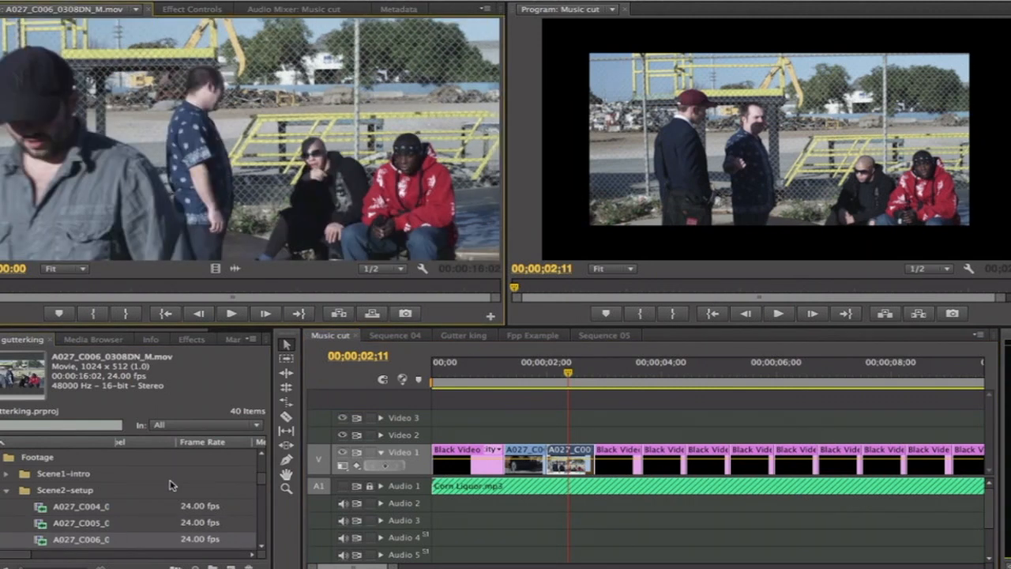
scroll(173, 484, down, 5)
click(7, 507)
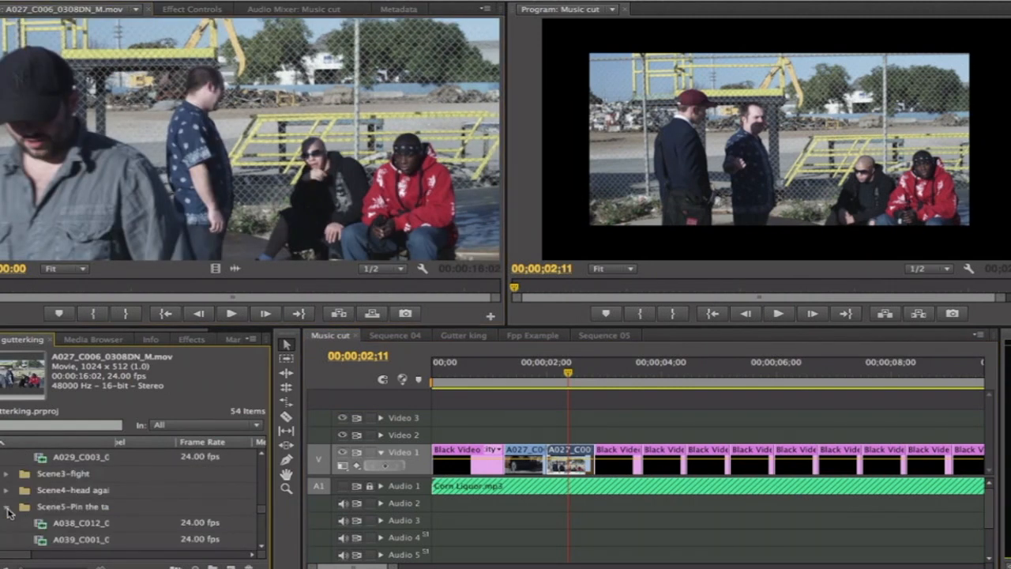
scroll(123, 510, down, 2)
click(43, 509)
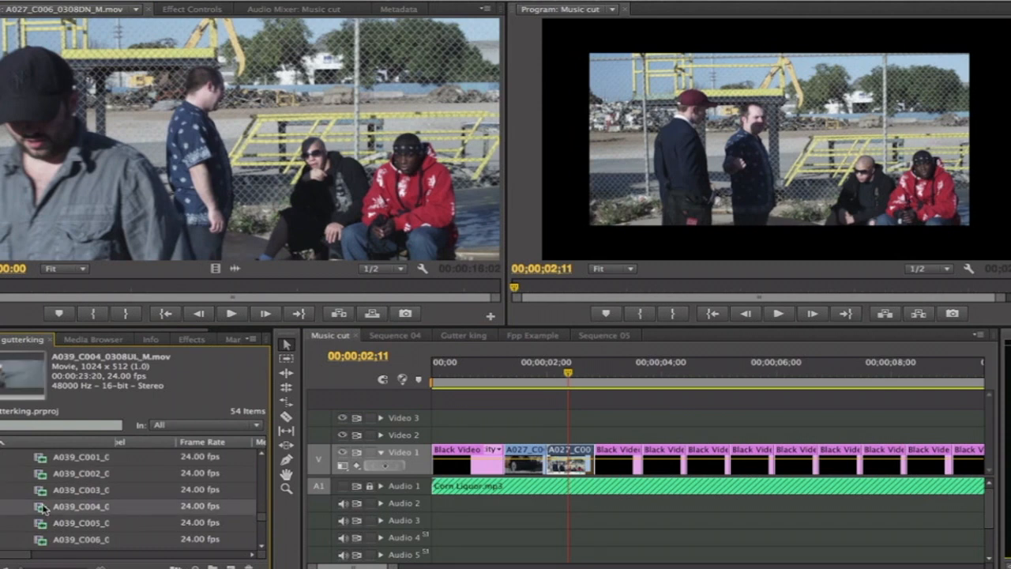
double_click(41, 491)
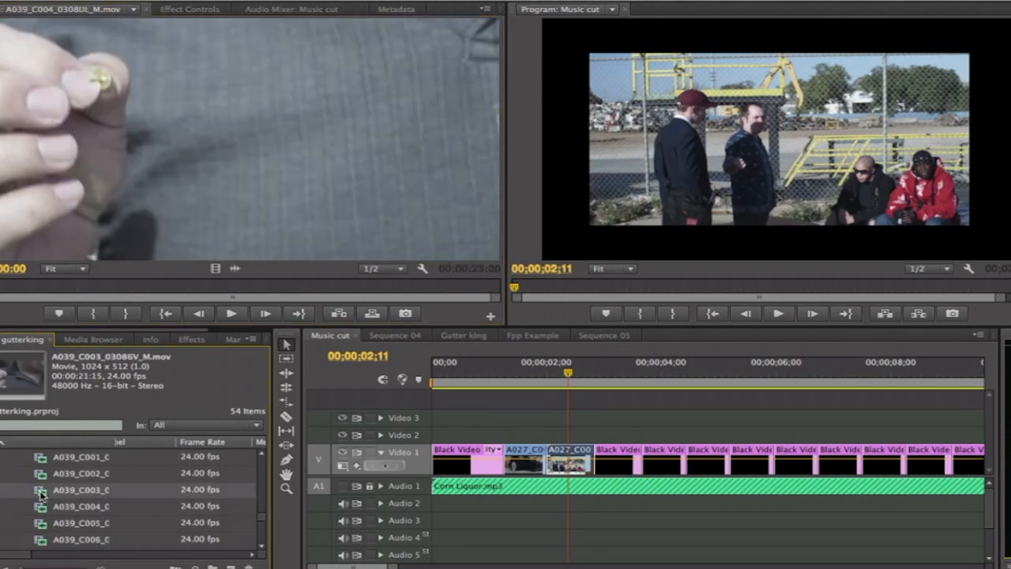
double_click(42, 473)
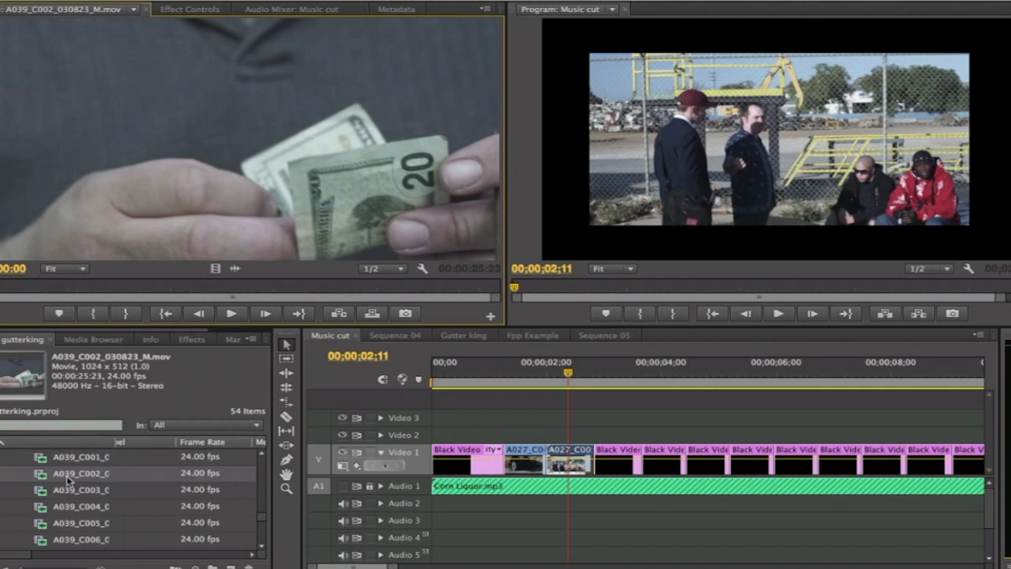
Skim A039_C002_030823_M.mov to 08:10, and set an In point at 04:10 in A039_C001_0308J7_M.mov in the Source Monitor.
drag(3, 286, 138, 288)
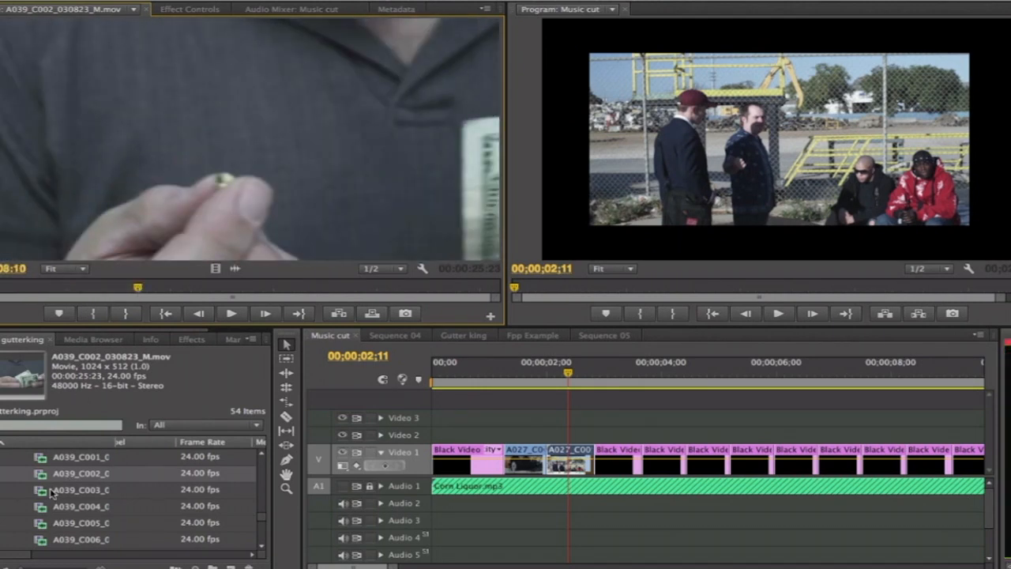
double_click(45, 458)
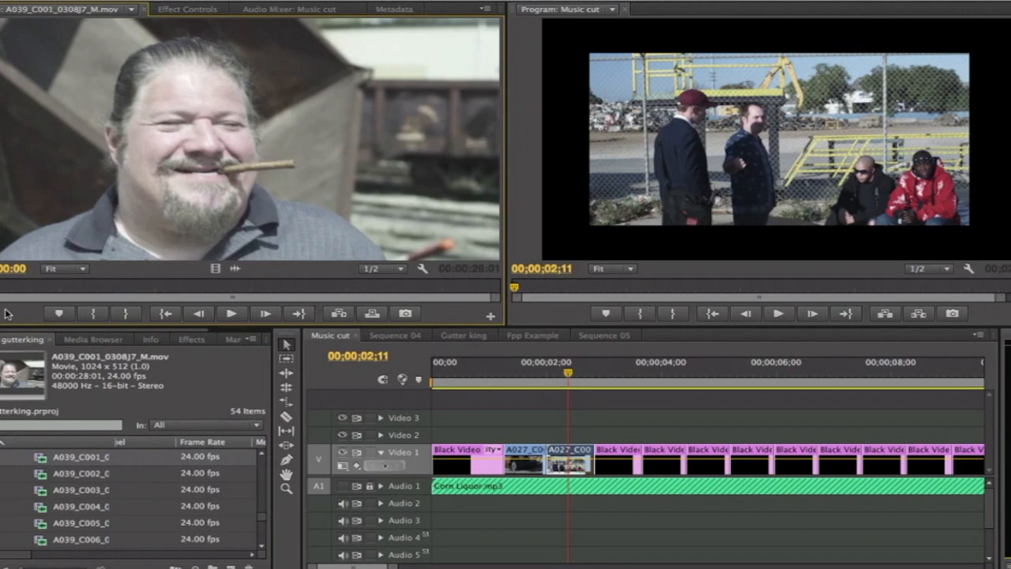
drag(22, 288, 49, 289)
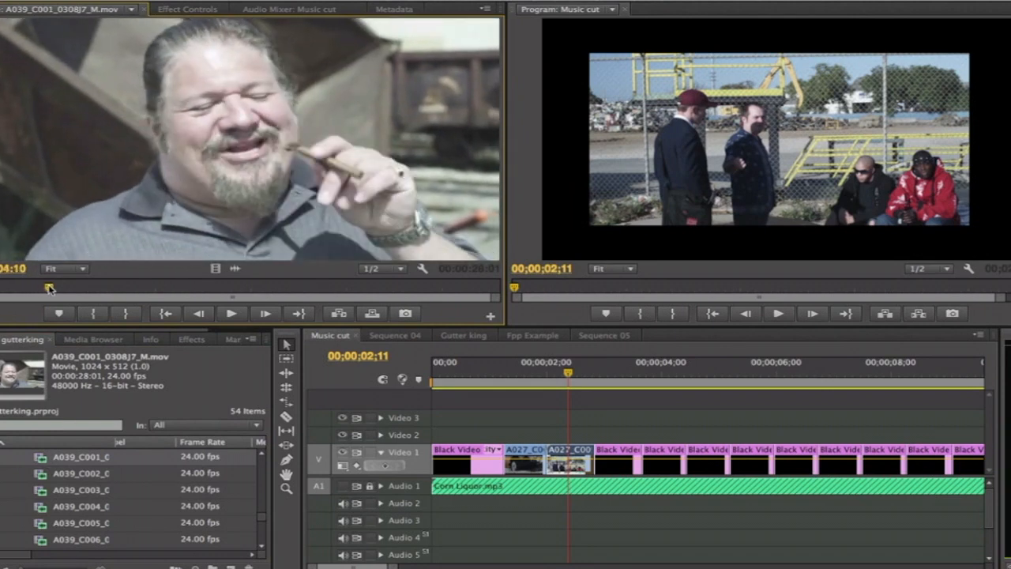
key(i)
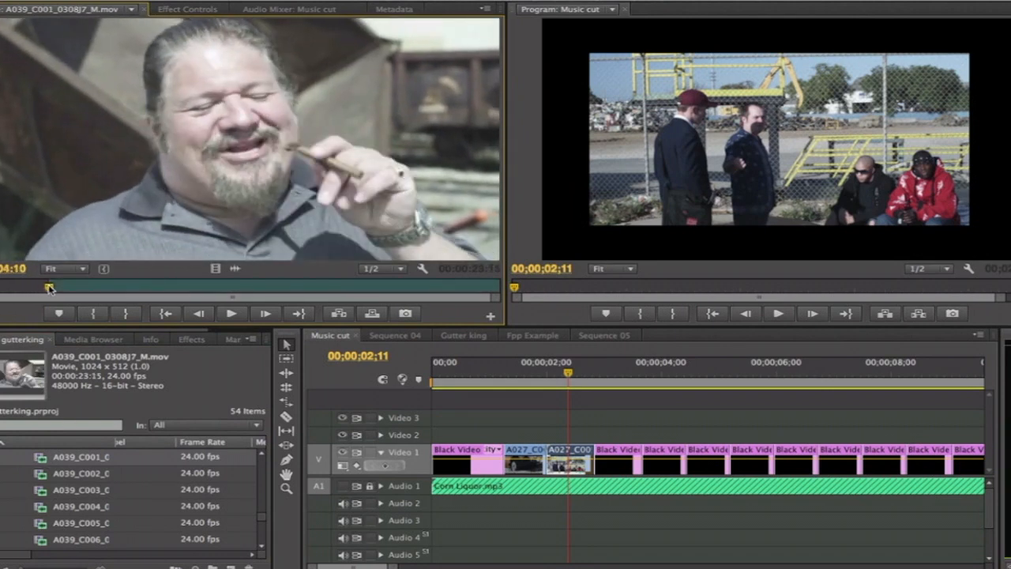
Replace the fourth black video segment, starting at 00;00;02;25, with A039_C001_0308J7_M.mov from the Source Monitor and play back the edited section.
click(619, 456)
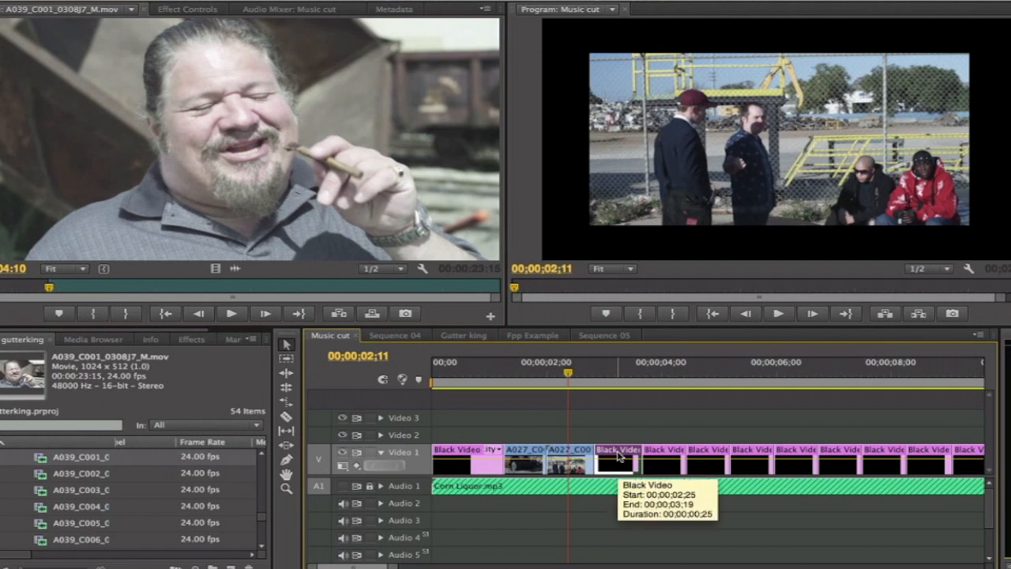
right_click(619, 456)
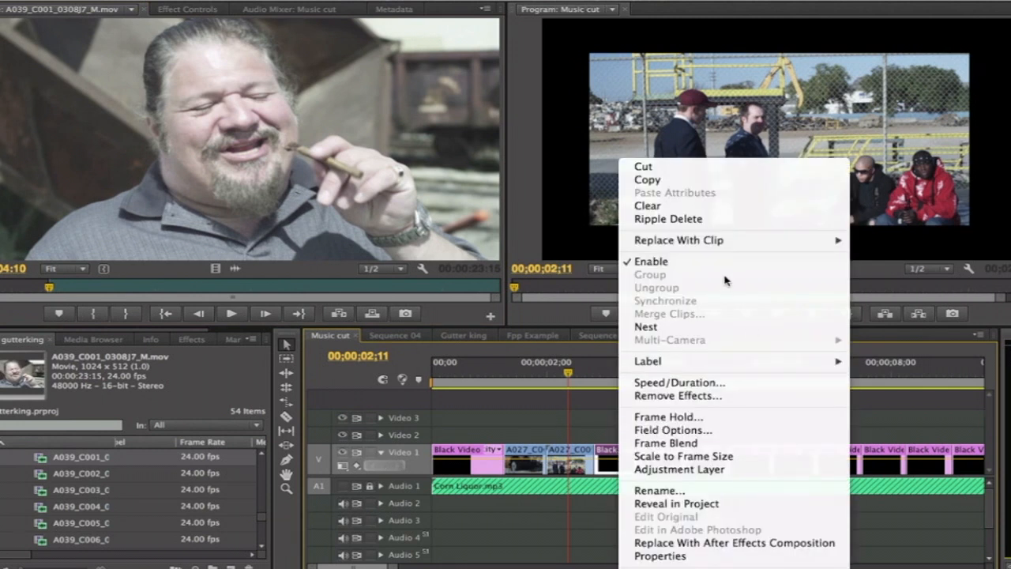
mouse_move(721, 245)
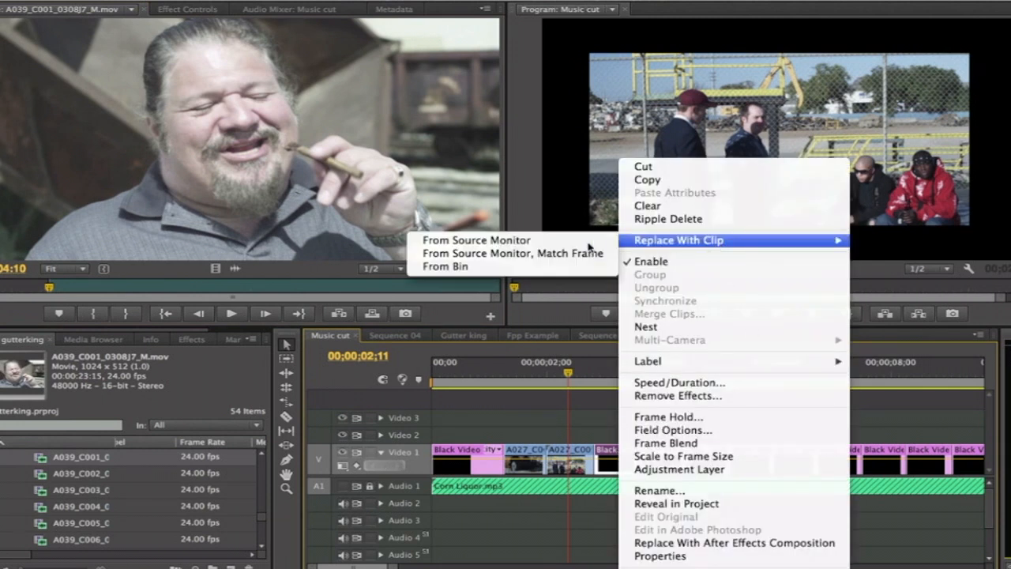
click(528, 245)
drag(526, 369, 499, 379)
key(space)
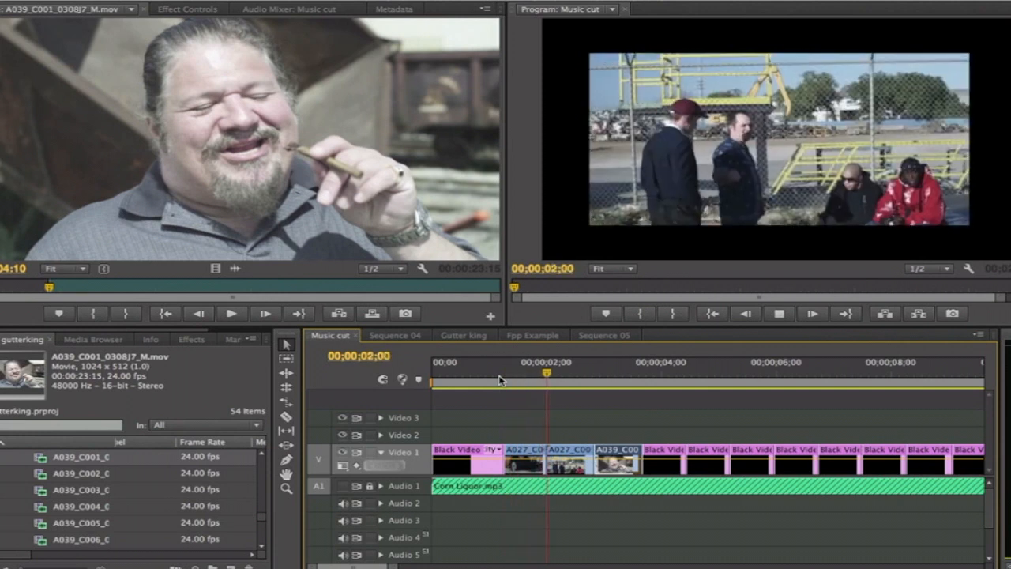
key(space)
Load A039_C002_030823_M.mov into the Source Monitor and set its In point at 10:11.
double_click(99, 475)
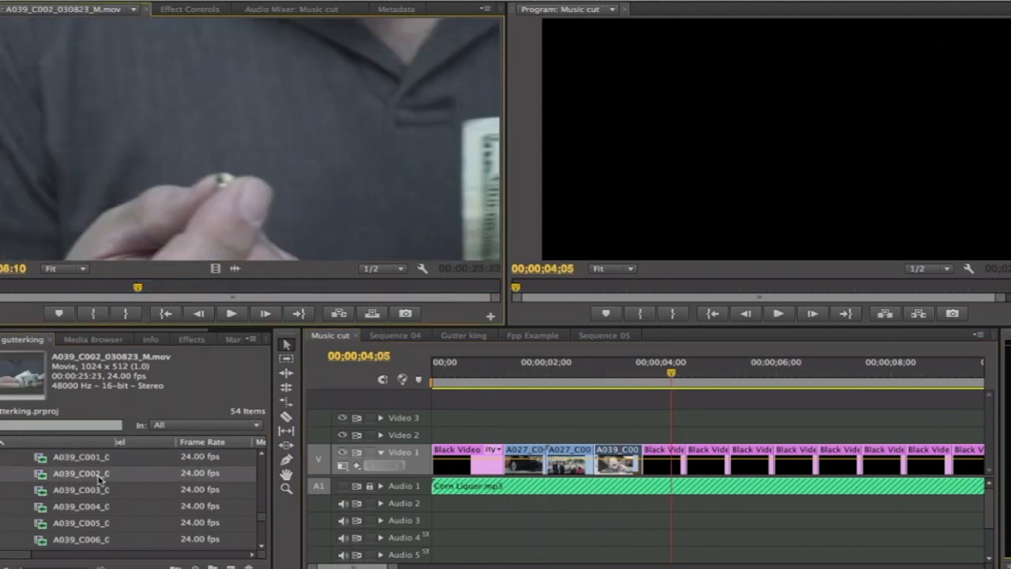
drag(144, 292, 182, 290)
key(i)
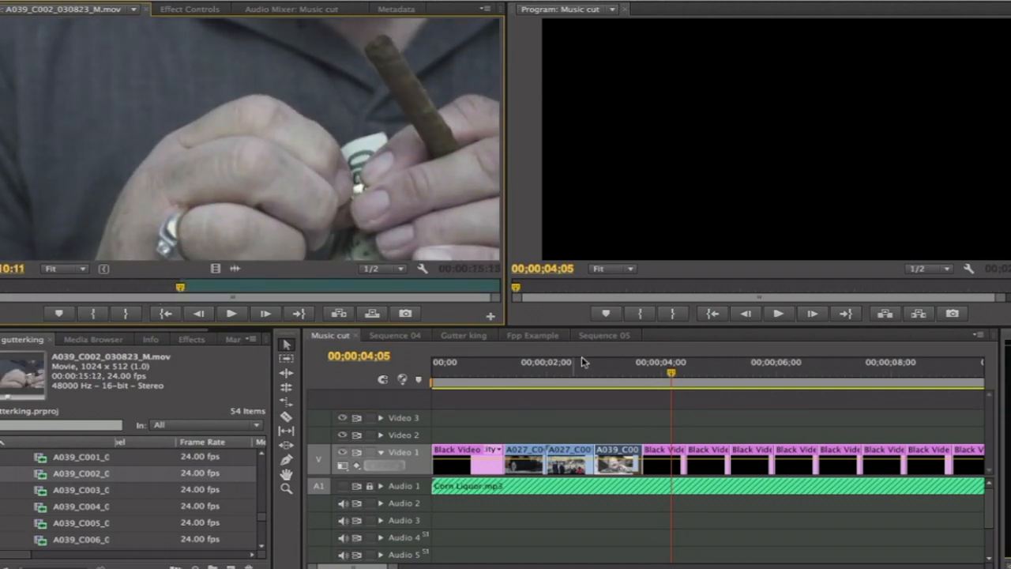
Replace the fifth black video segment, at 00;00;04;05, with A039_C002_030823_M.mov from the Source Monitor.
click(652, 453)
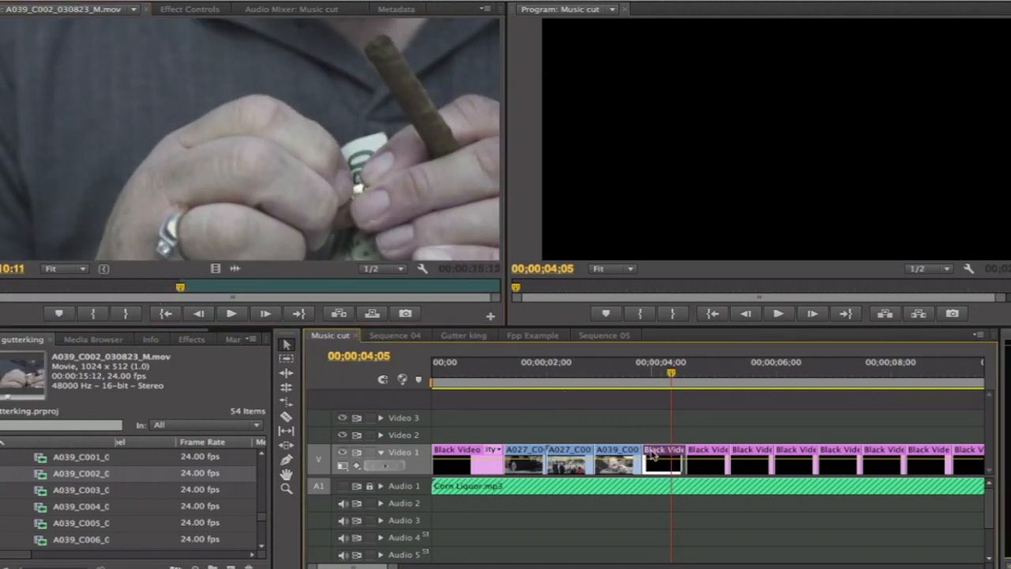
right_click(652, 453)
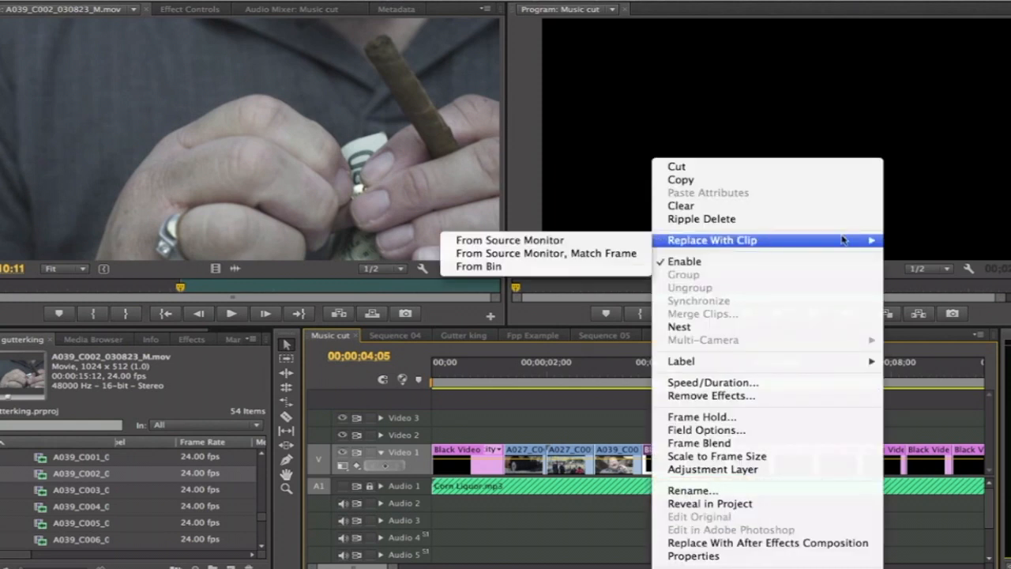
mouse_move(691, 241)
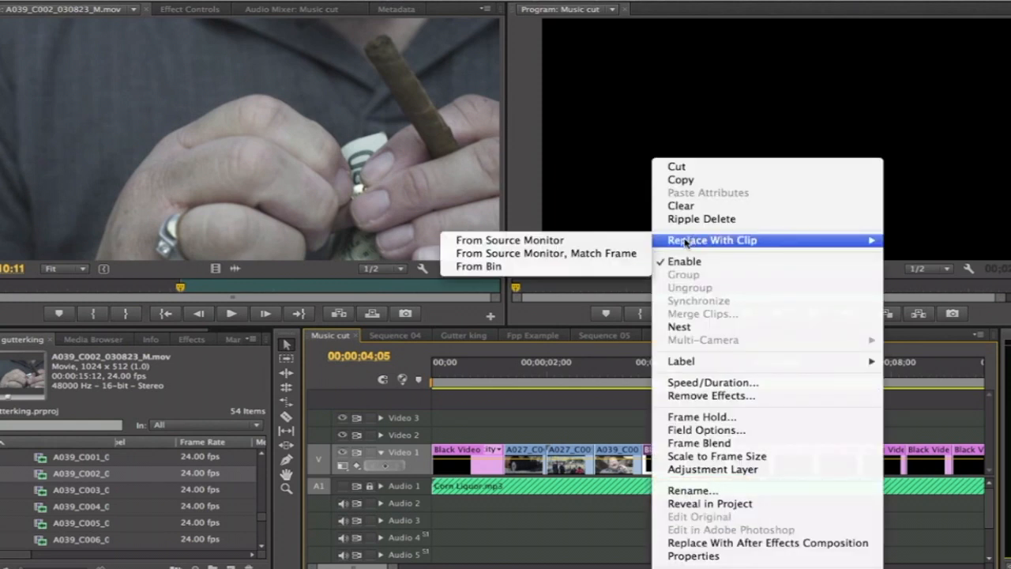
click(603, 241)
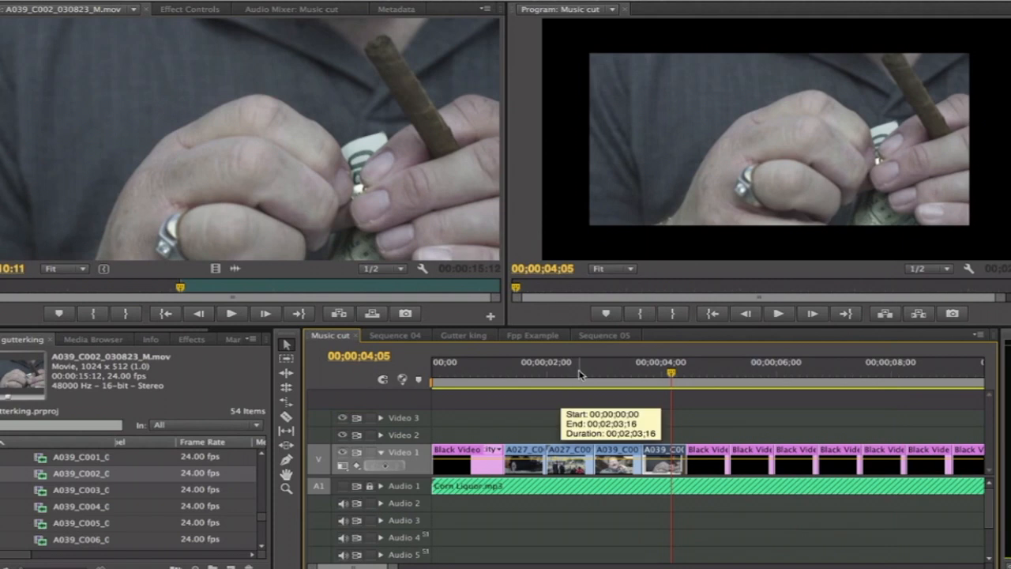